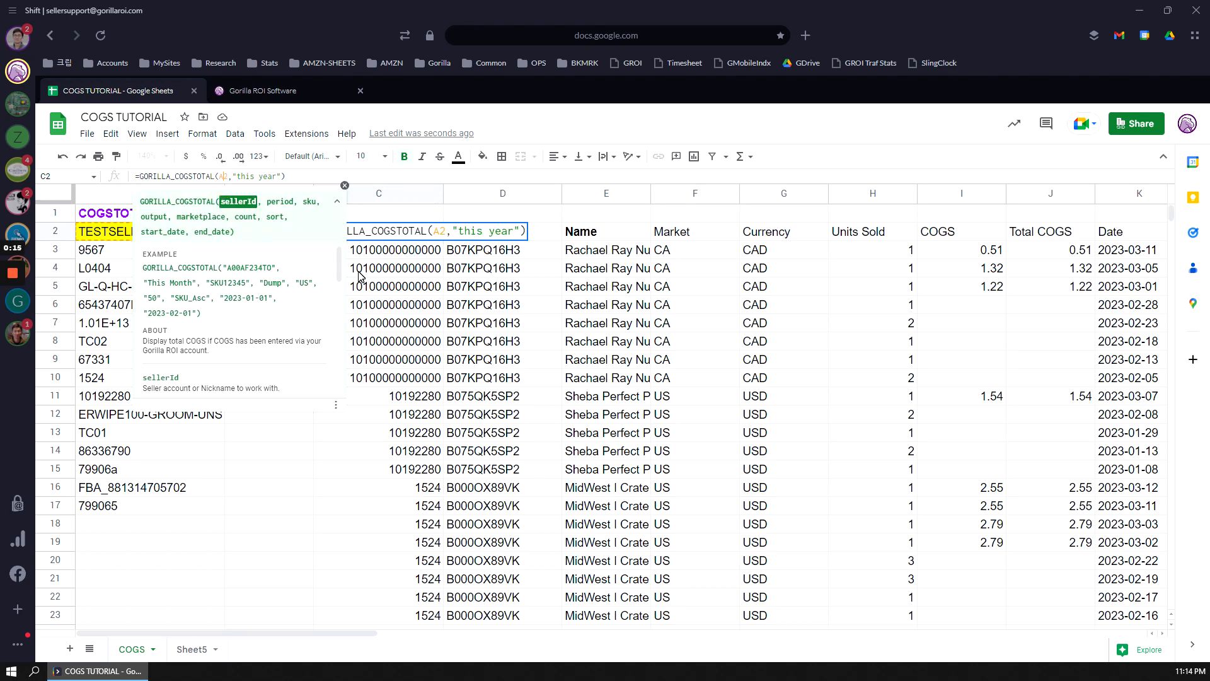
Examine the seller ID and period arguments of the GORILLA_COGSTOTAL formula in cell C2
click(273, 176)
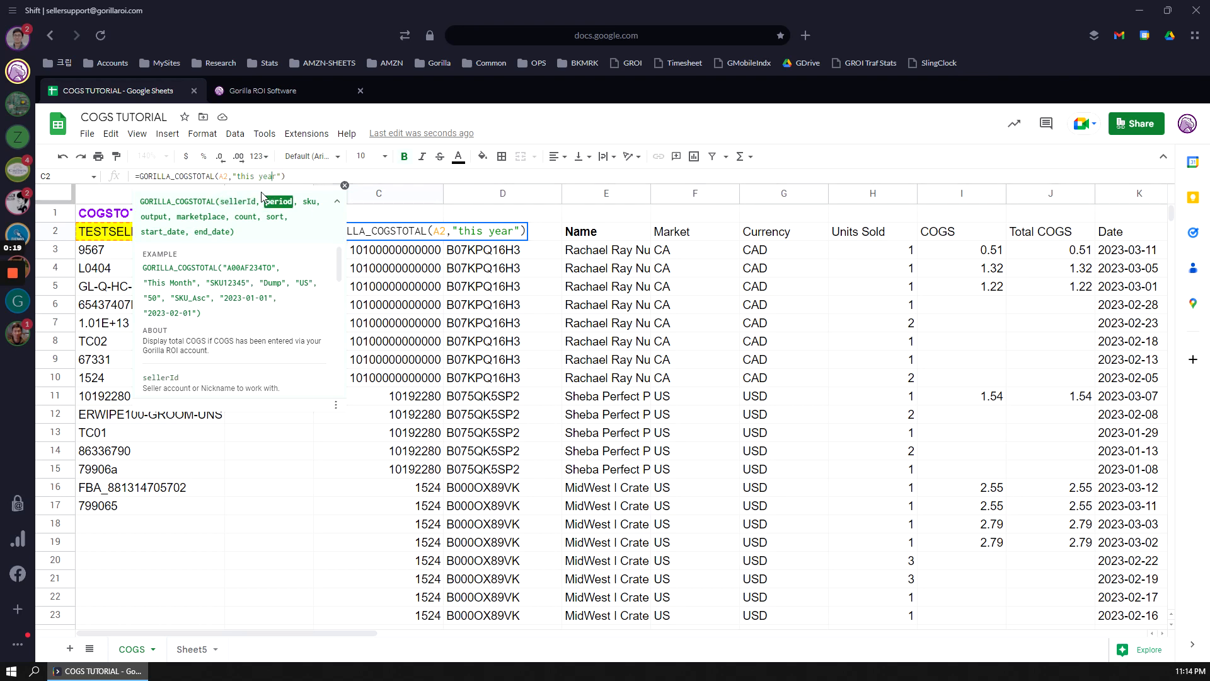
key(Escape)
mouse_move(14, 325)
click(14, 324)
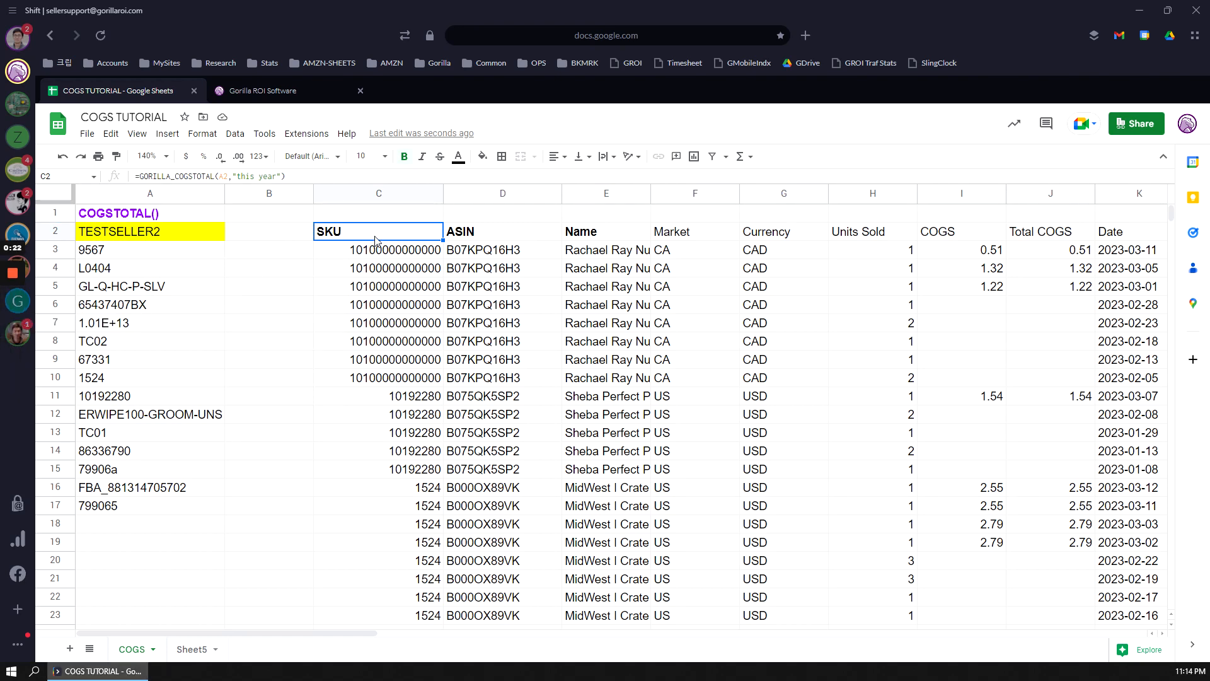
click(283, 175)
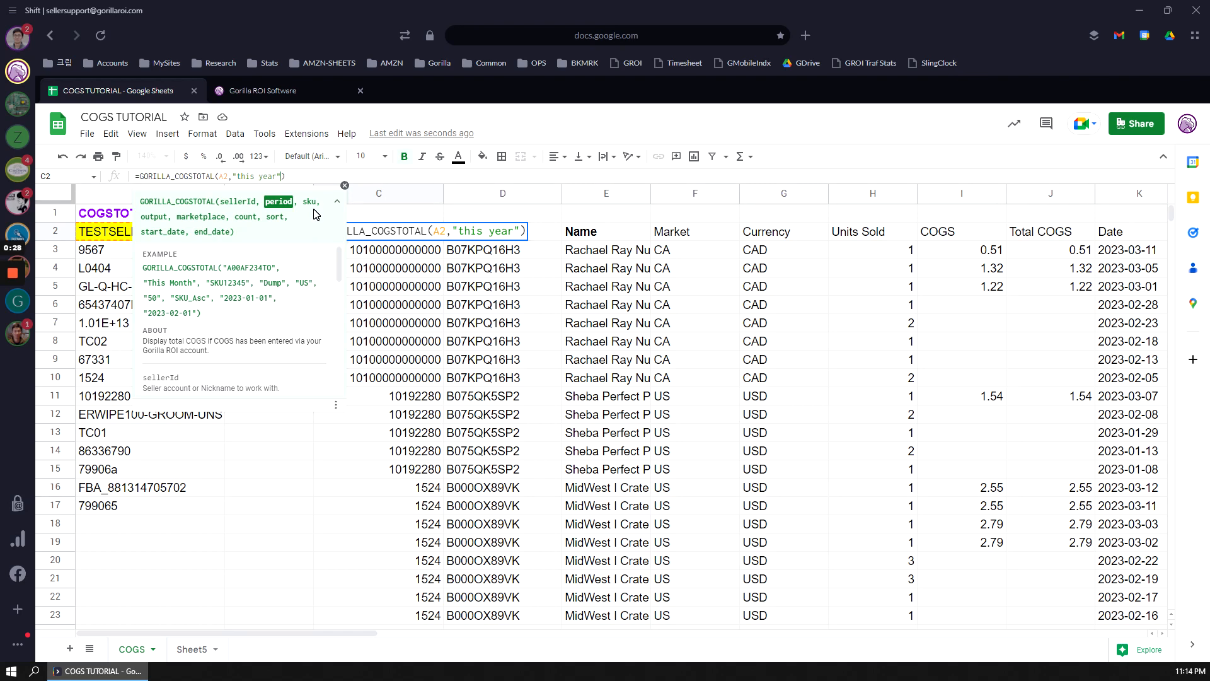
text(,)
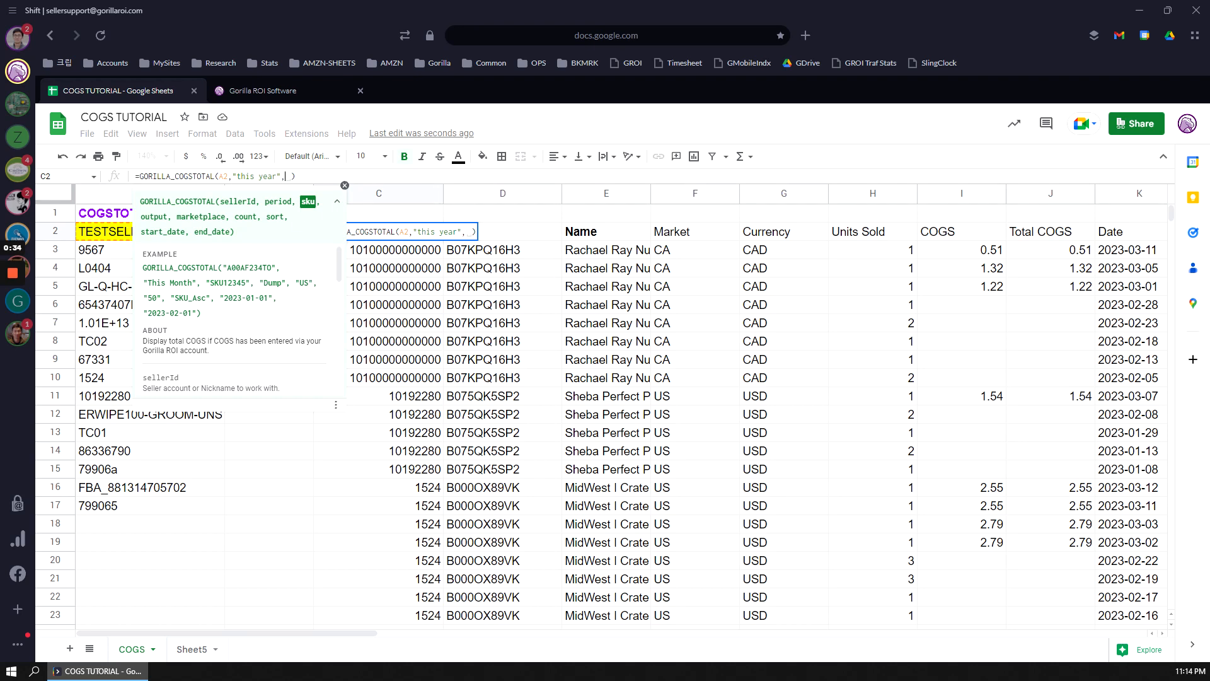
key(BackSpace)
key(Return)
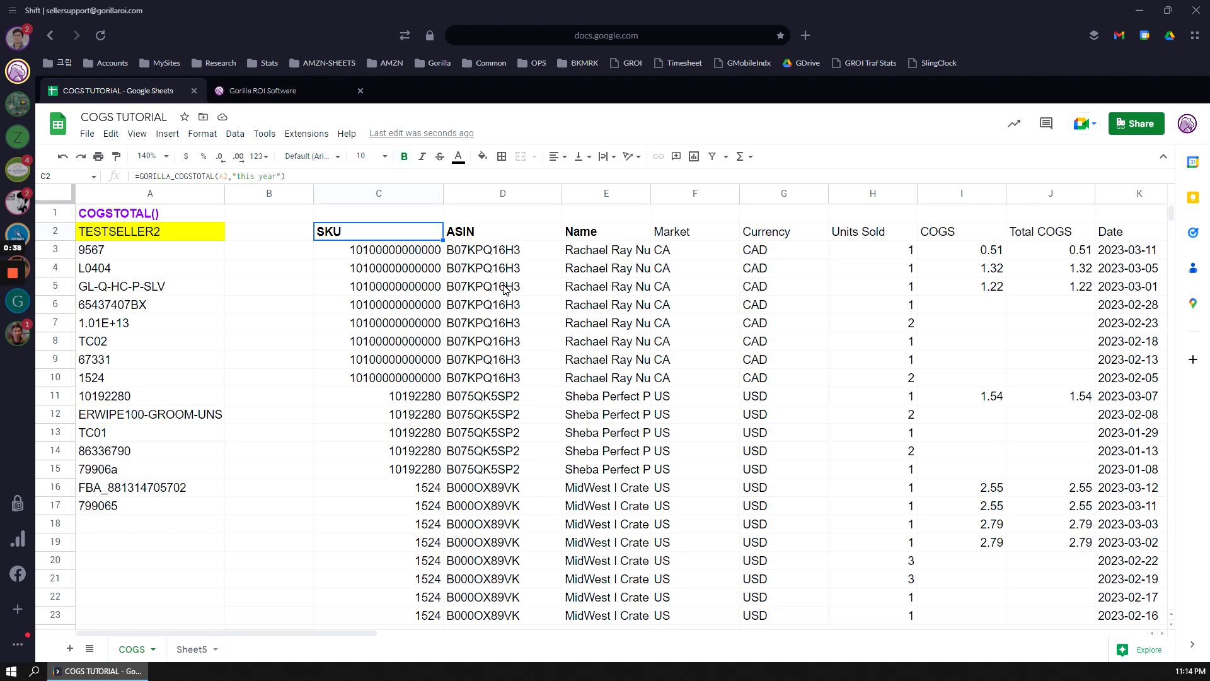
Select C3:I3 of the first result row, then review the TESTSELLER2 costs on Gorilla ROI's Manage COGS page
drag(373, 634, 411, 636)
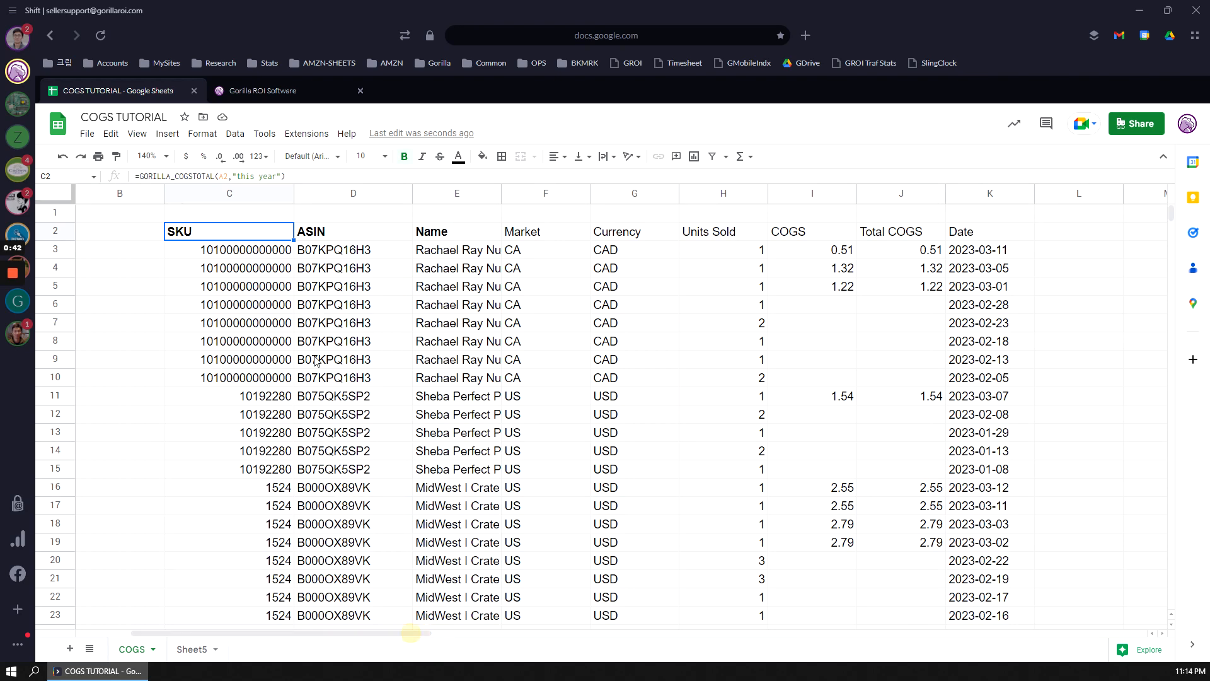
drag(263, 252, 820, 255)
click(252, 95)
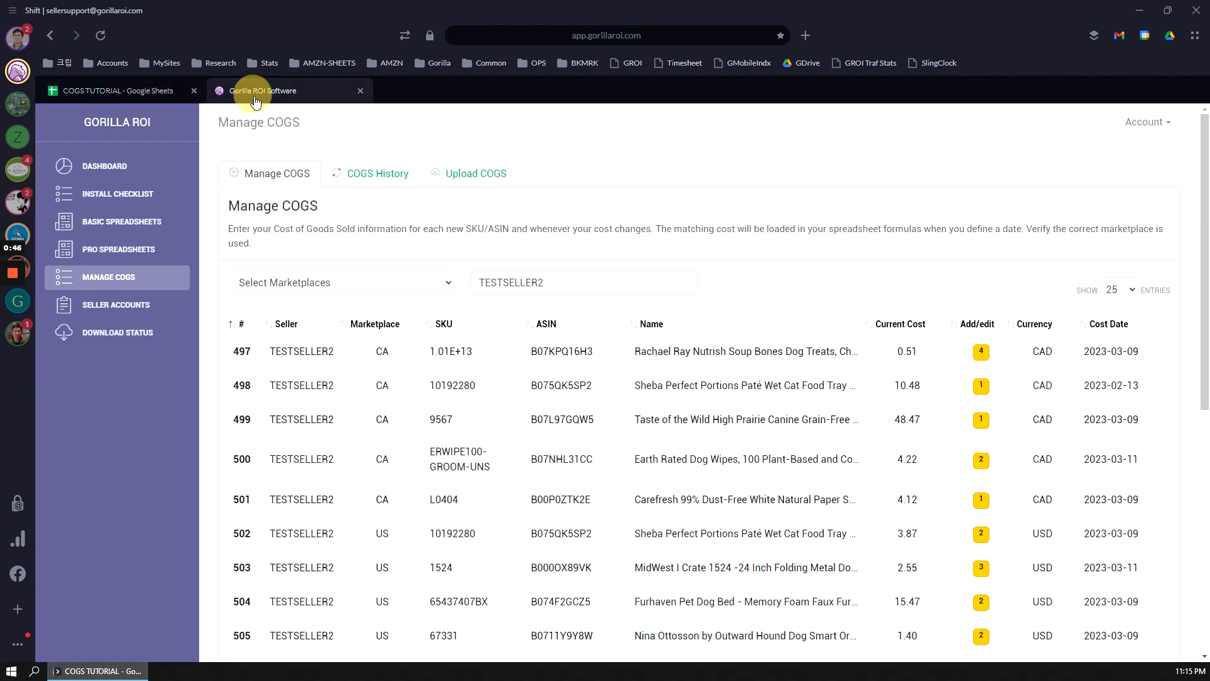
scroll(693, 438, down, 5)
scroll(693, 438, down, 3)
scroll(693, 438, up, 8)
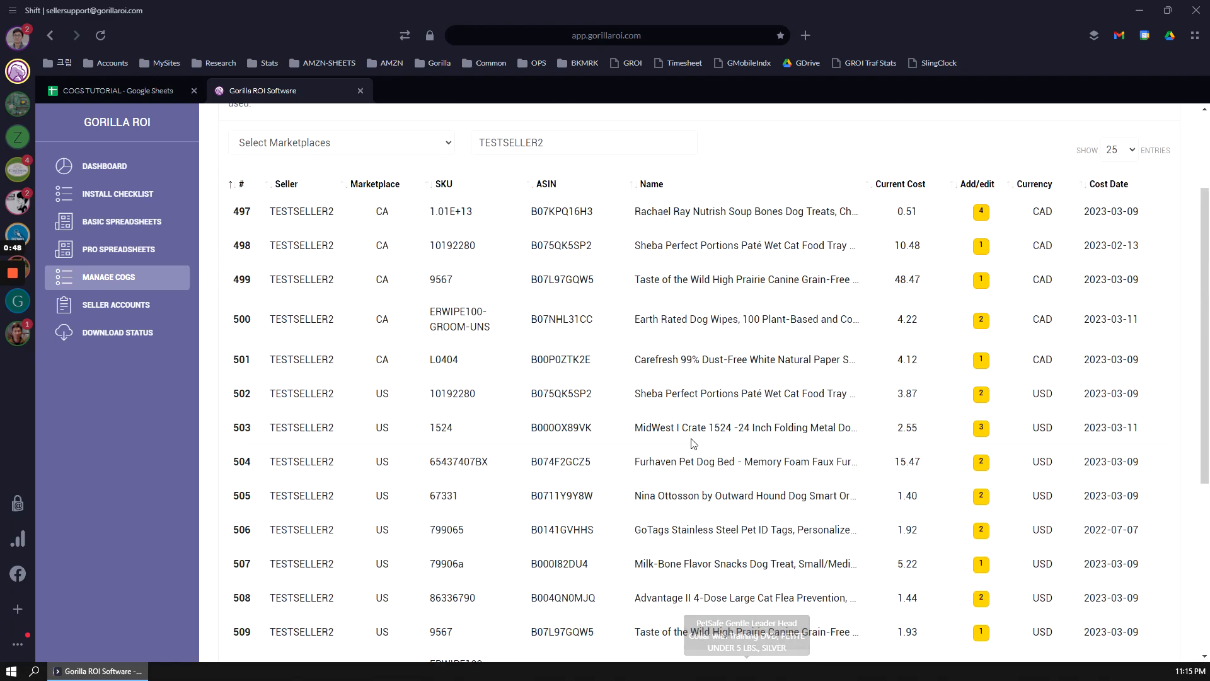
Return to the COGS TUTORIAL spreadsheet and check units sold, COGS and Total COGS in row 3
click(95, 90)
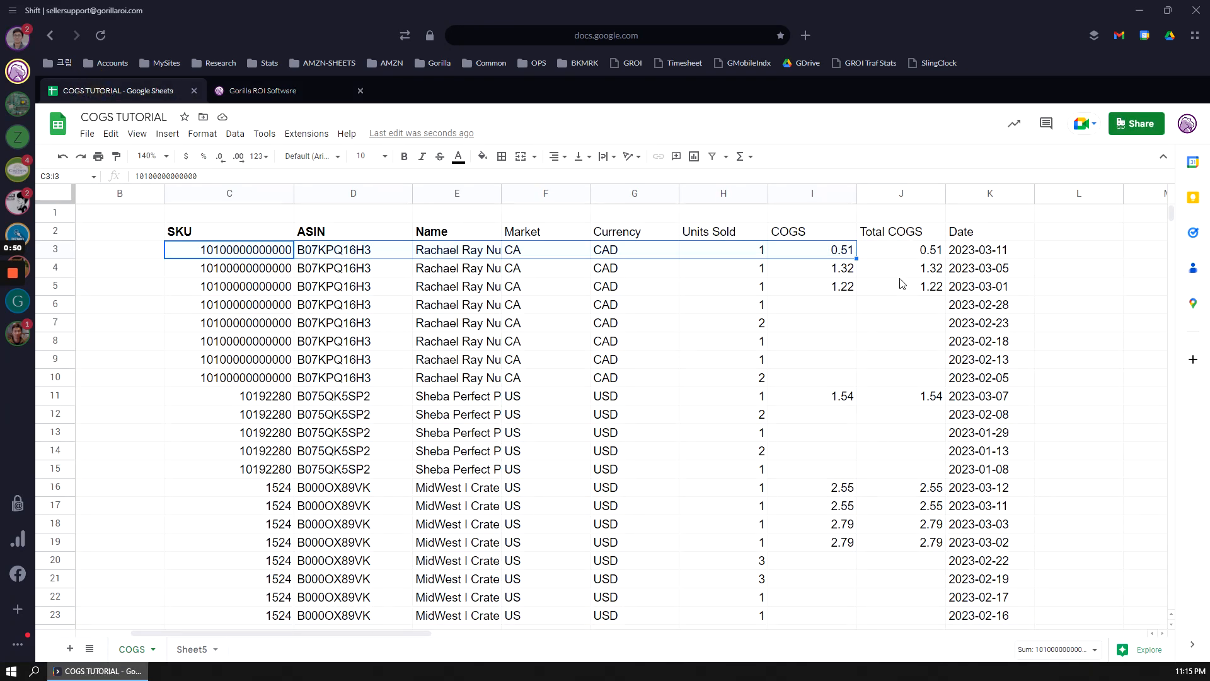
click(904, 255)
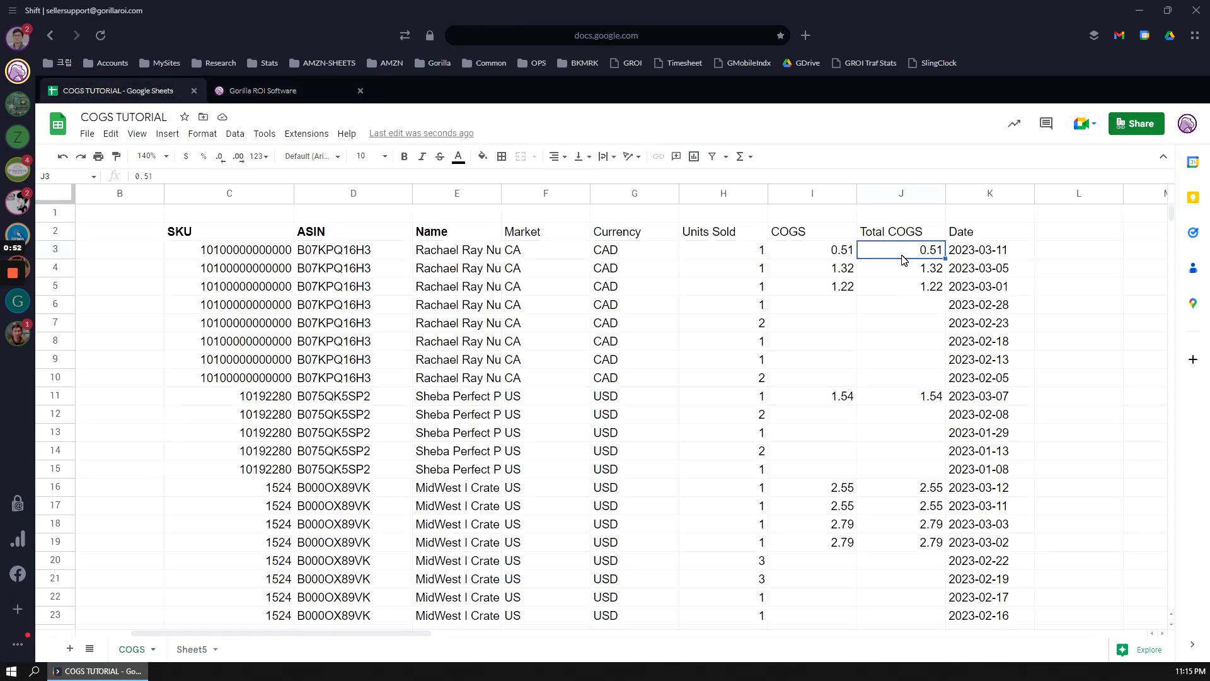
click(716, 259)
click(808, 255)
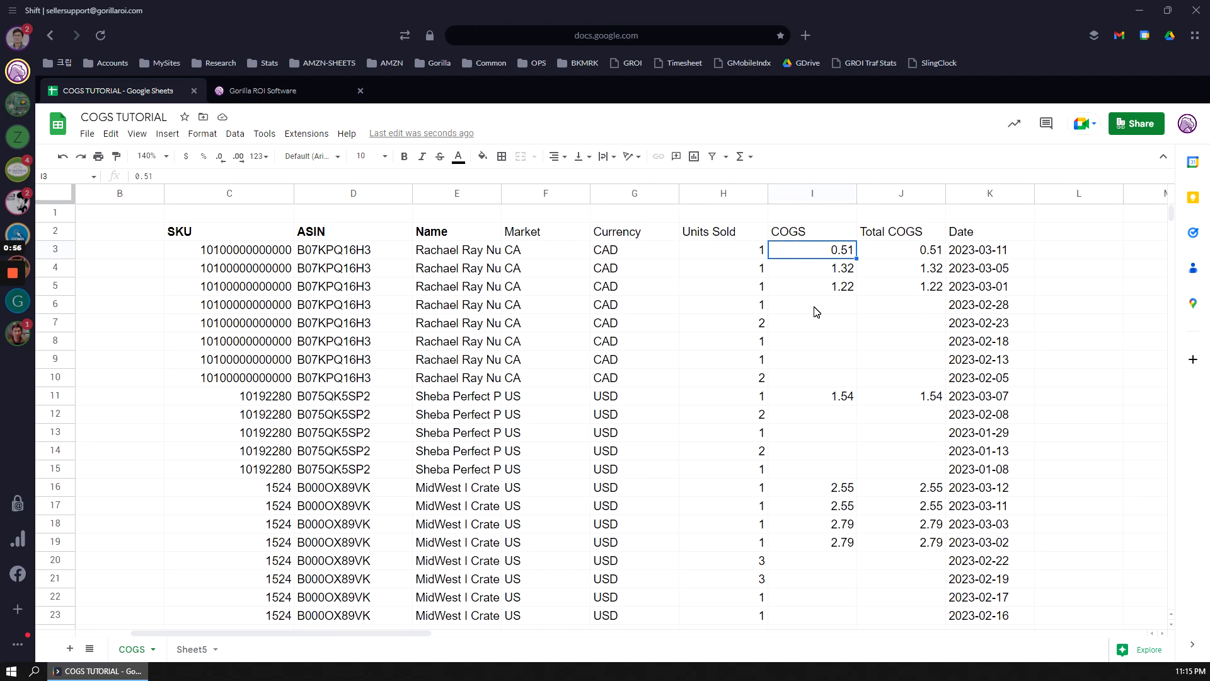
click(939, 253)
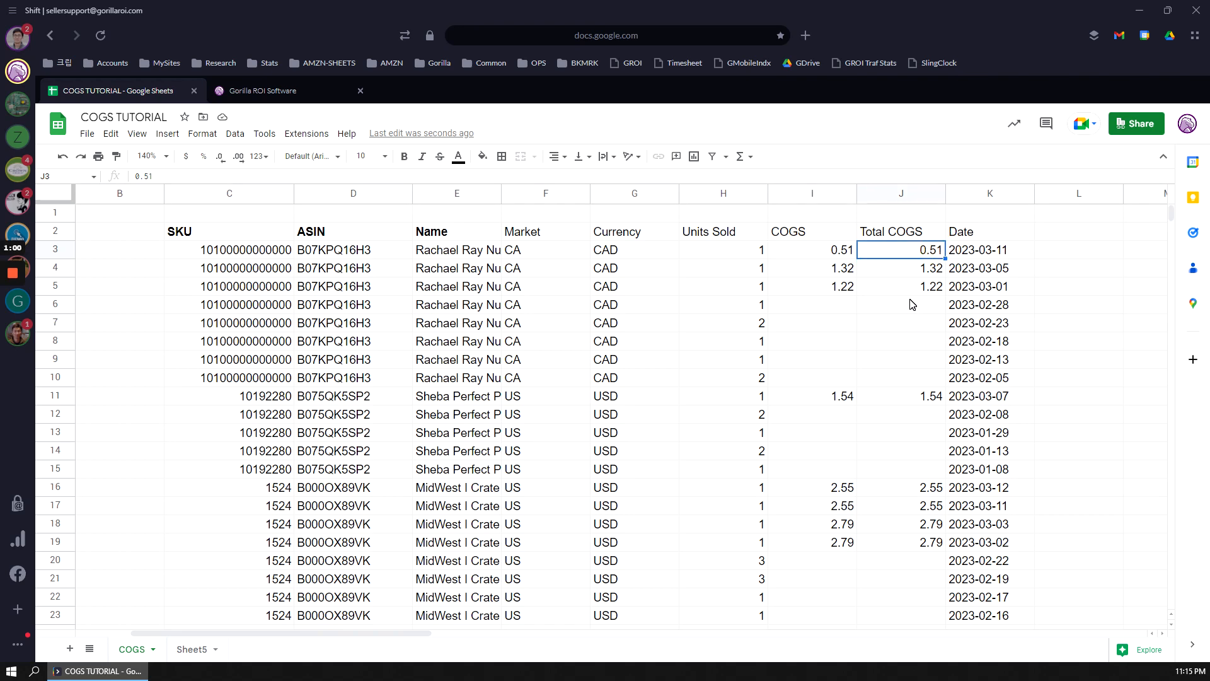
Check the date, units sold, COGS and Total COGS in row 47 and select the SKU 67331 results in C43:J47
scroll(911, 304, down, 10)
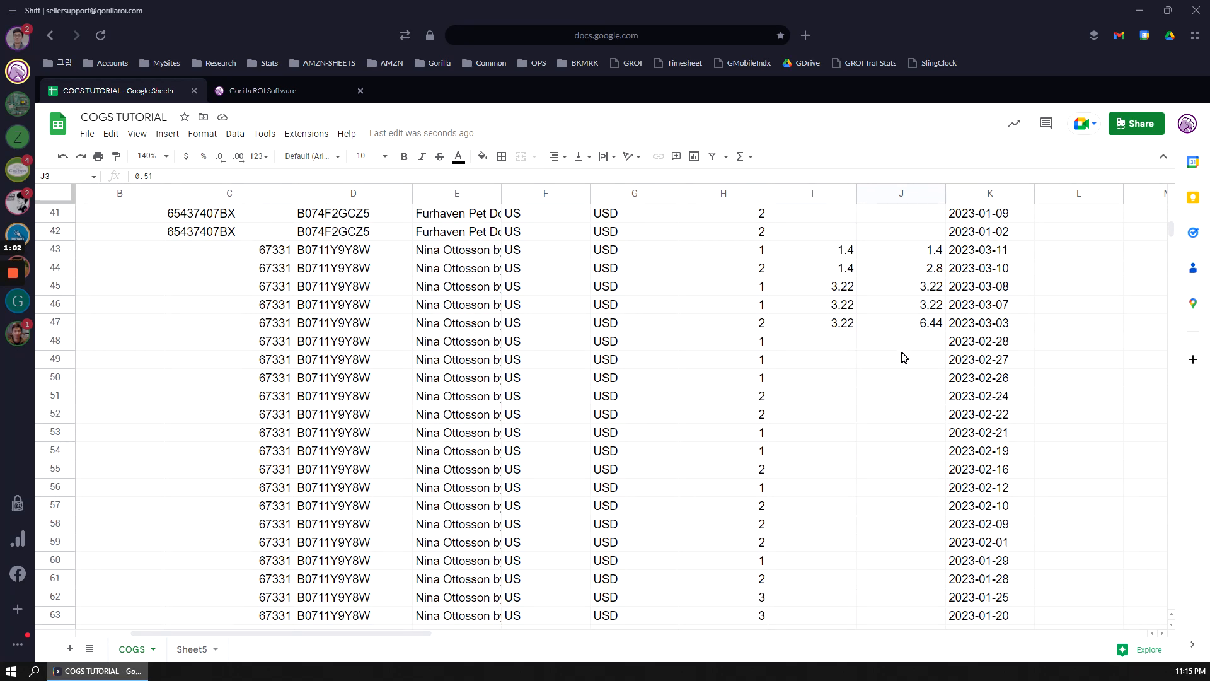
click(992, 325)
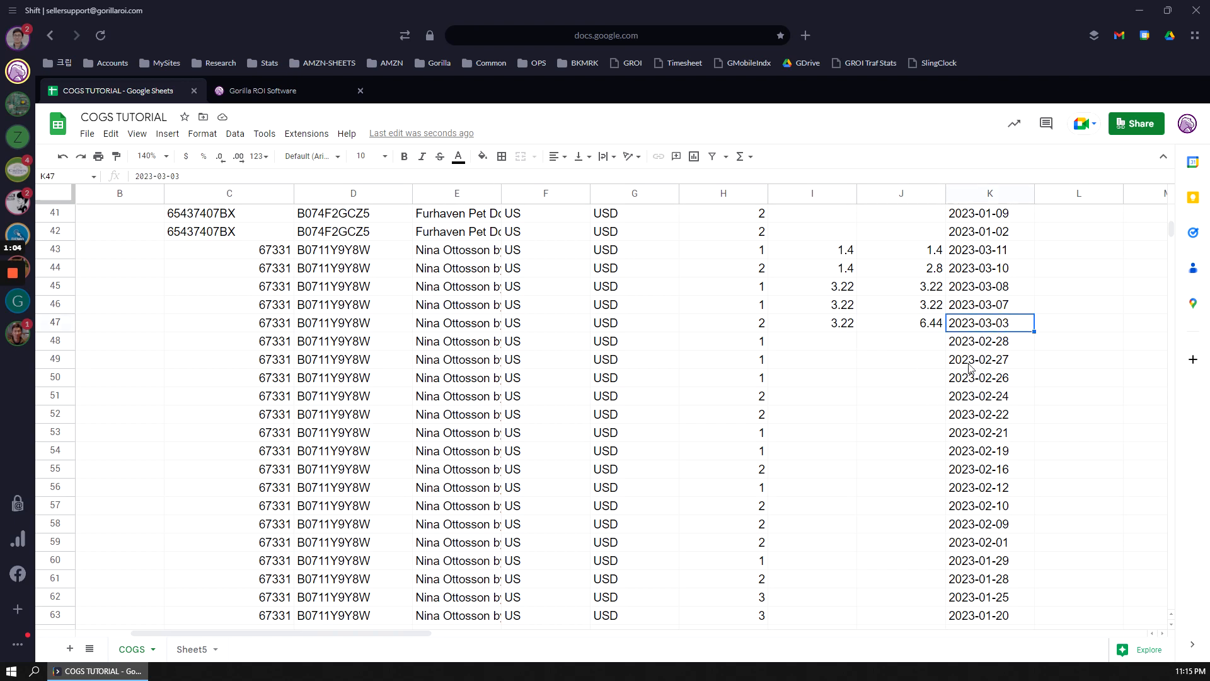
click(725, 326)
click(839, 328)
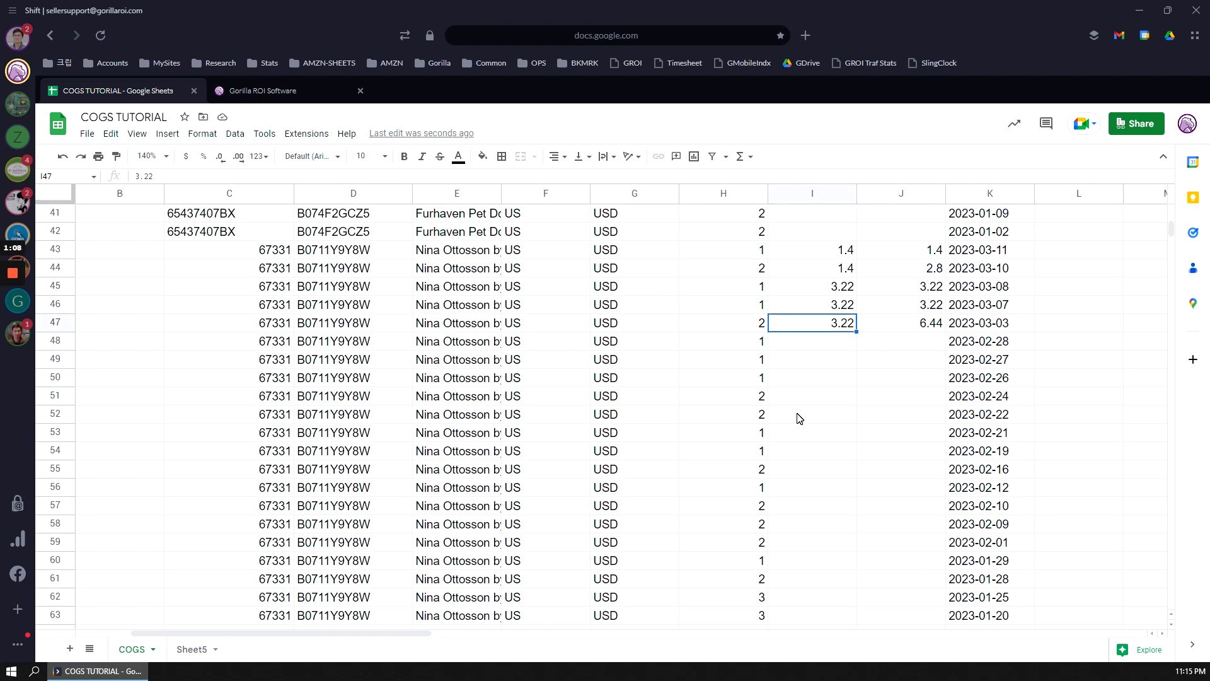
click(920, 330)
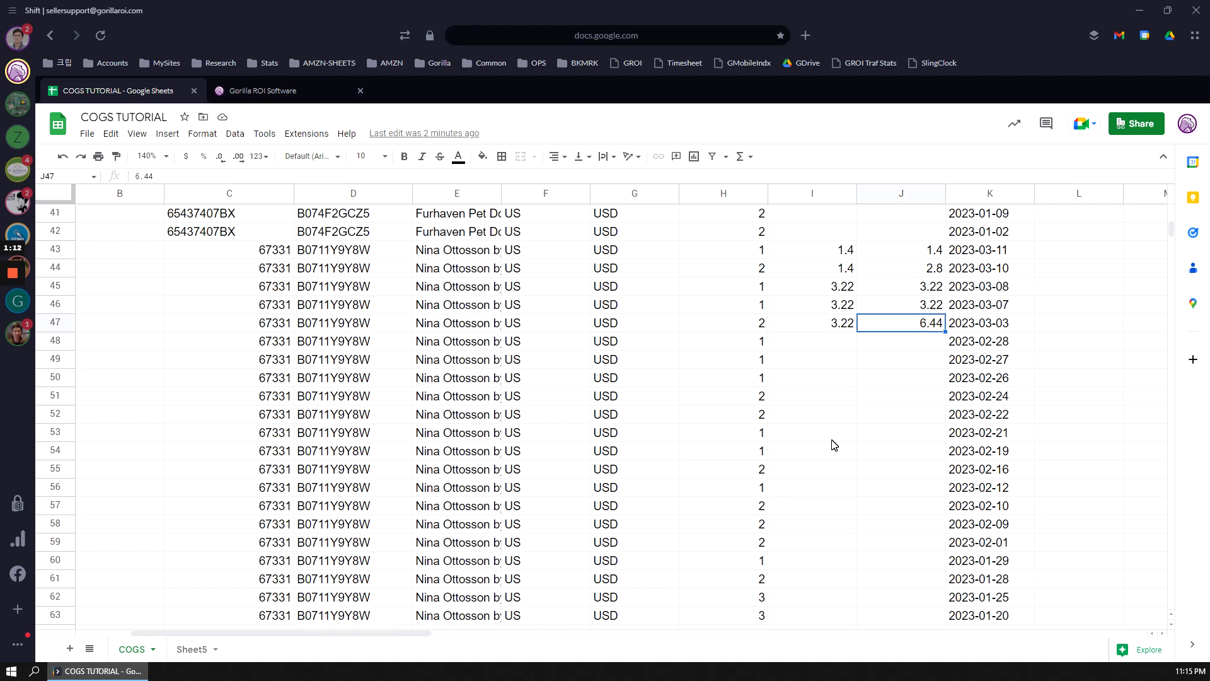
drag(259, 255, 895, 318)
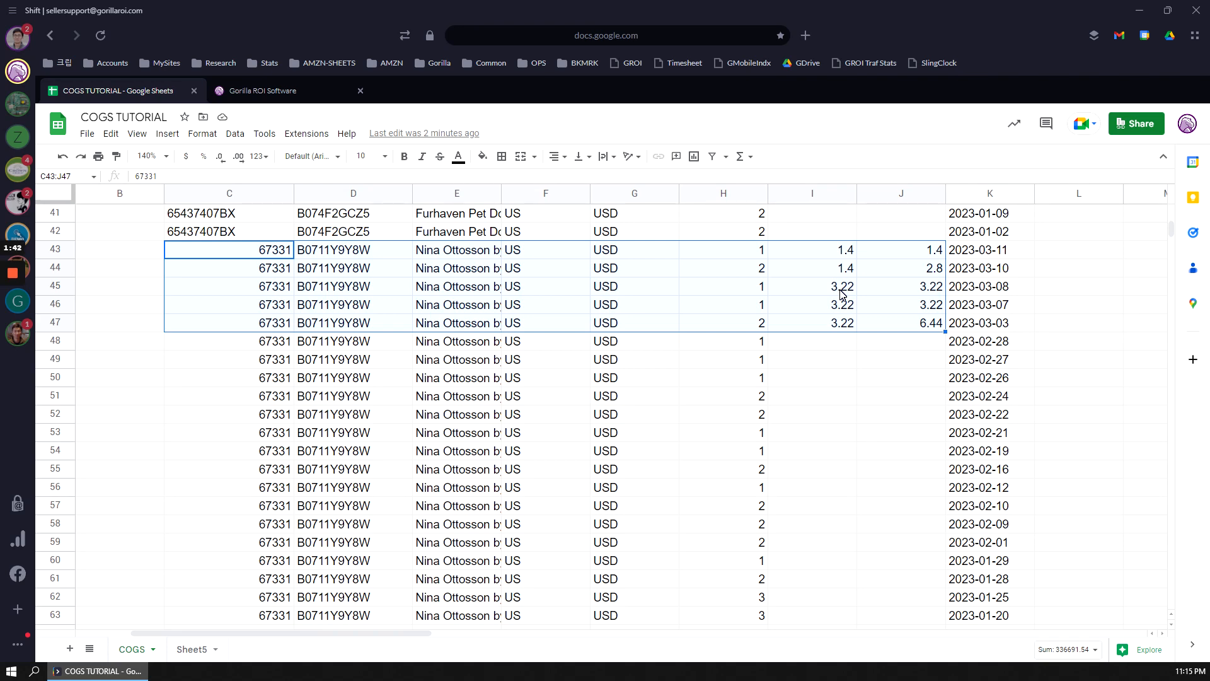
Examine the blank COGS and Total COGS cells for SKU 67331 on dates before 2023-03-03, down to row 68
scroll(883, 335, down, 10)
scroll(883, 335, up, 6)
scroll(903, 343, up, 4)
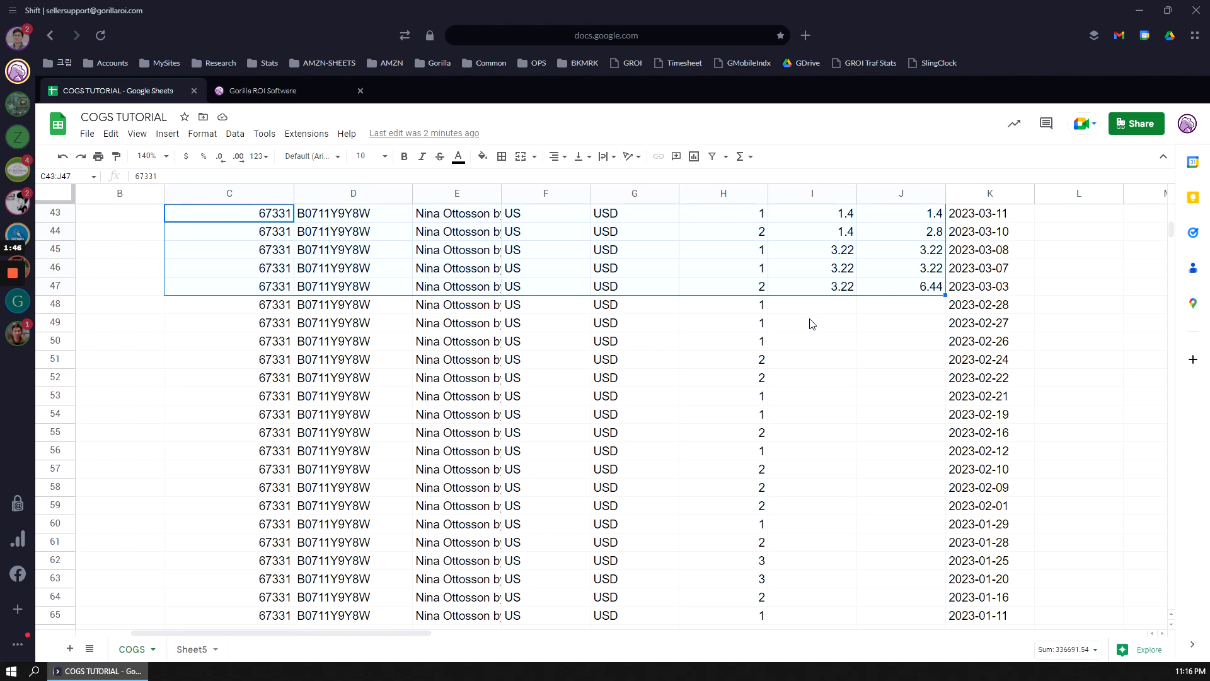
drag(806, 309, 832, 545)
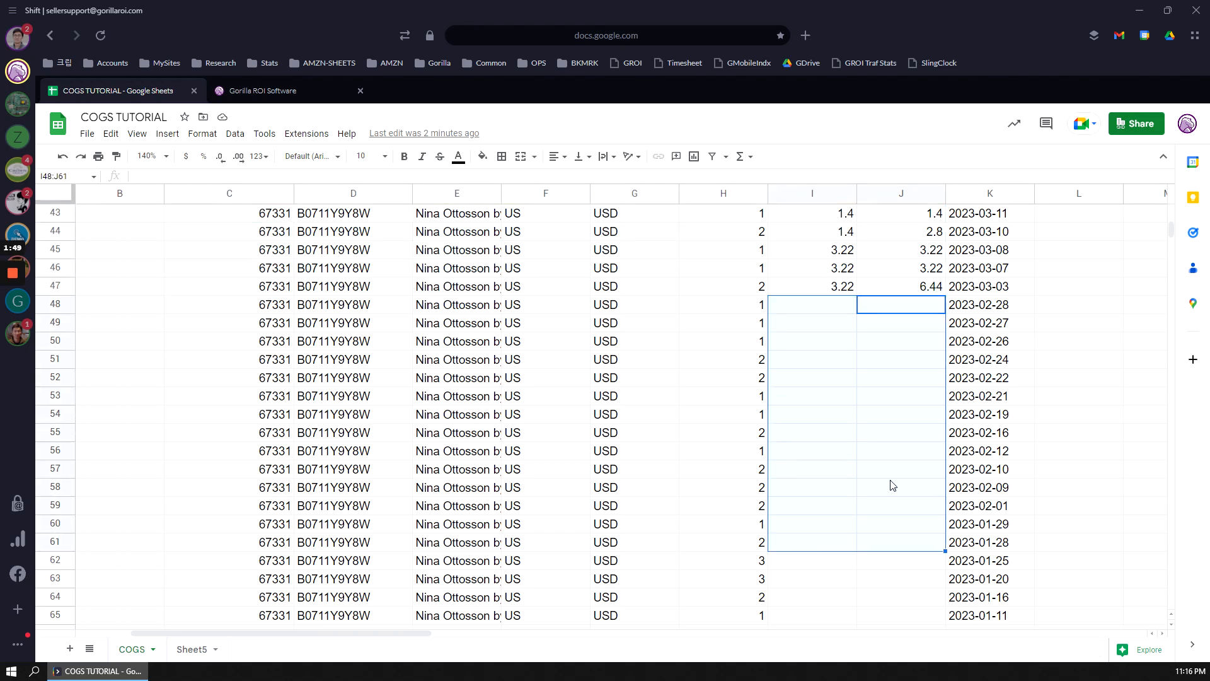
click(1006, 286)
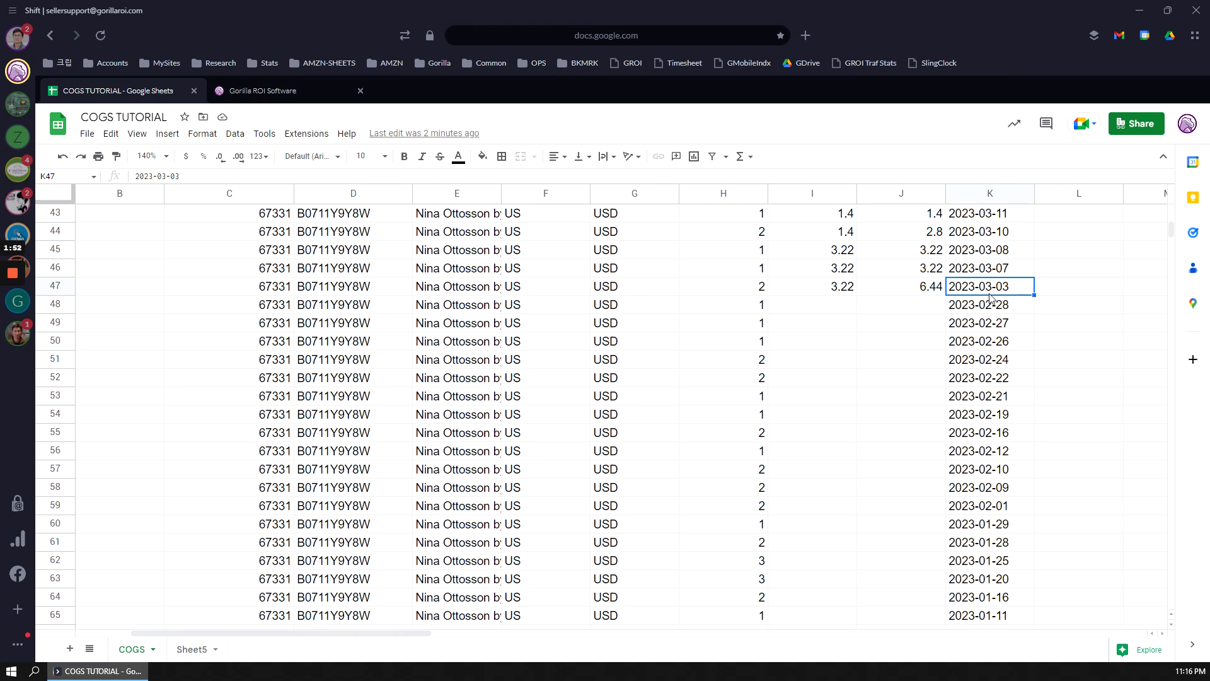
click(834, 319)
click(880, 309)
scroll(883, 366, down, 8)
scroll(883, 369, up, 3)
drag(868, 399, 812, 252)
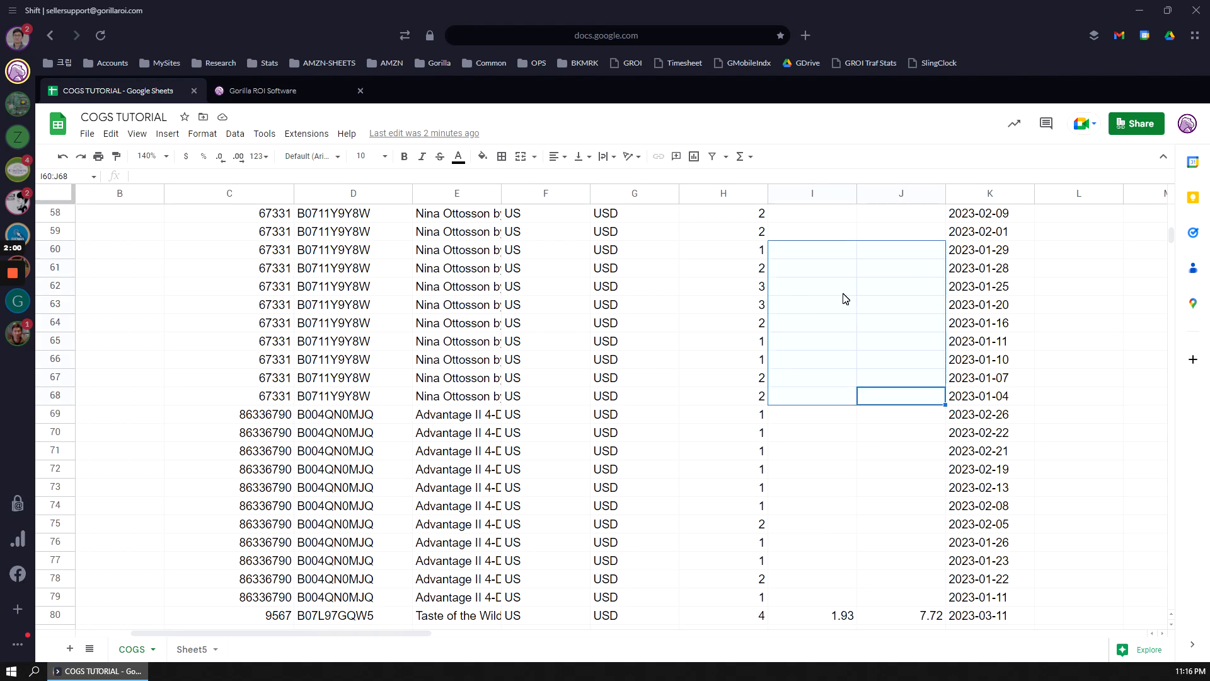
Switch to Gorilla ROI's Manage COGS page and view the COGS history of SKU 10192280 in the CA marketplace
scroll(629, 362, down, 12)
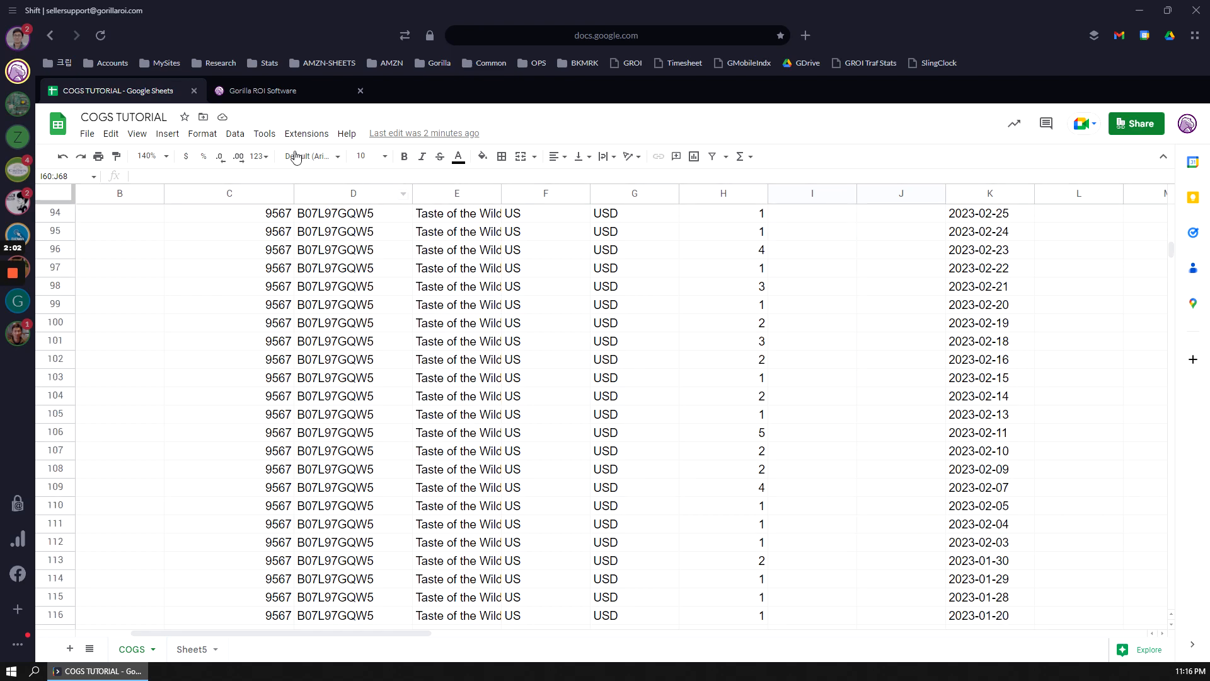
click(303, 90)
scroll(516, 457, down, 5)
scroll(505, 449, up, 5)
scroll(502, 445, down, 4)
scroll(978, 439, up, 3)
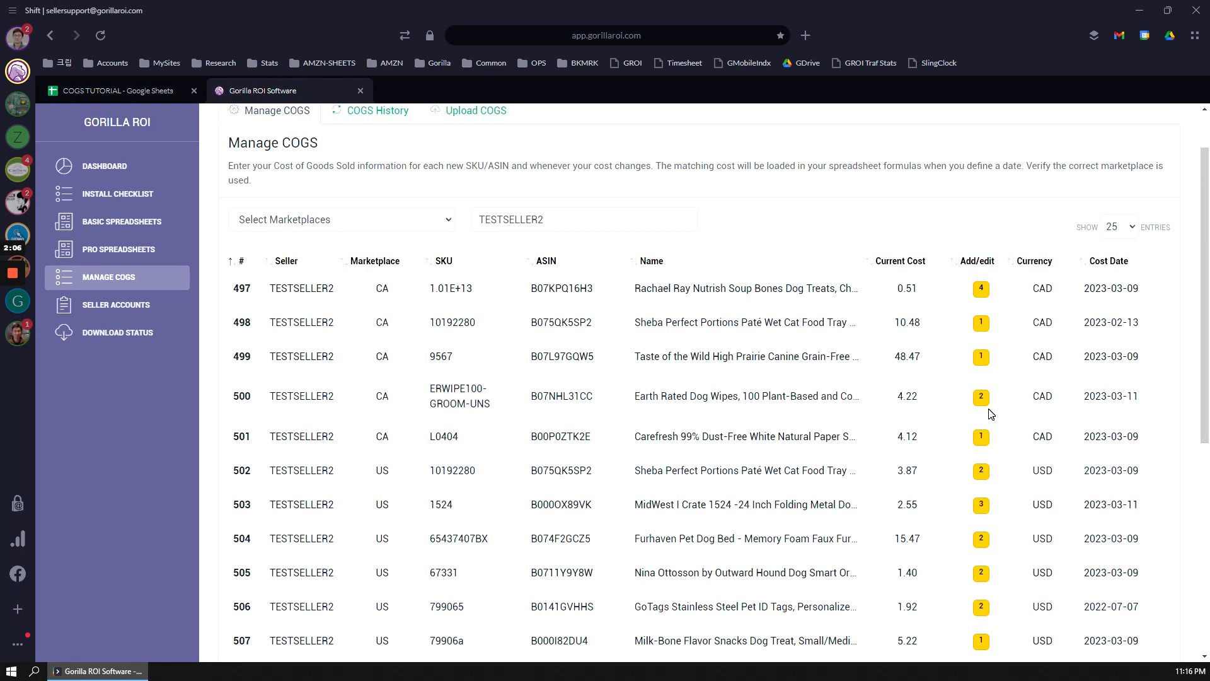
click(981, 324)
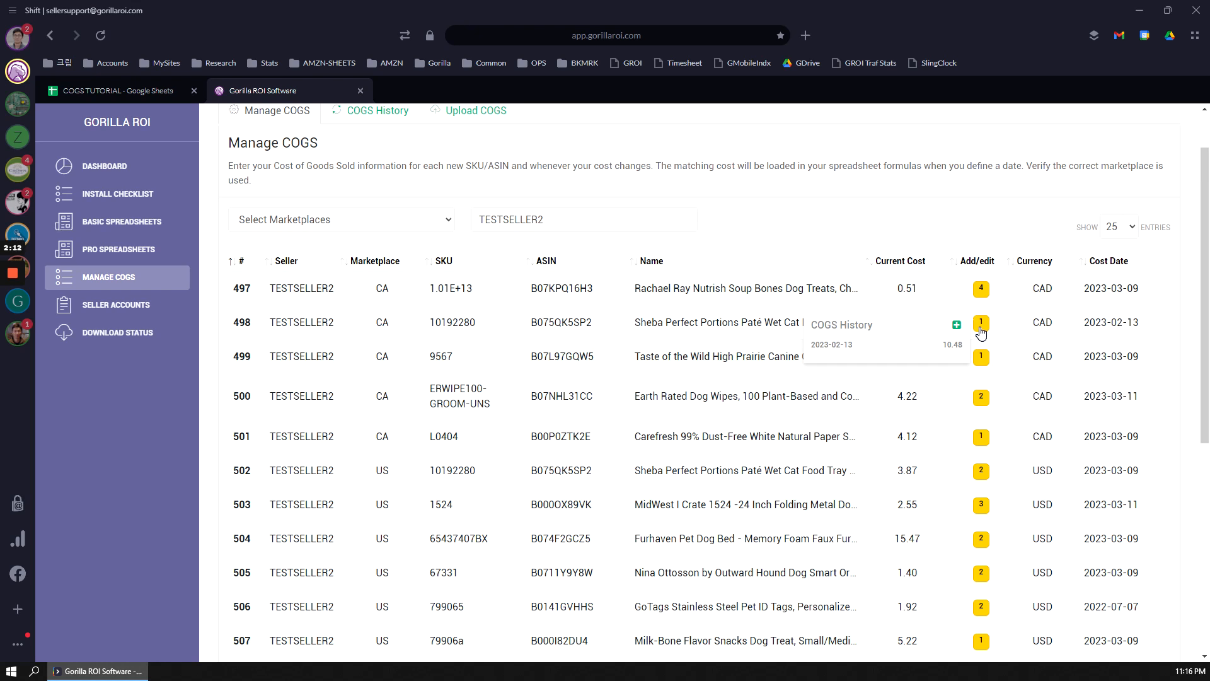
scroll(981, 334, down, 6)
scroll(981, 340, up, 5)
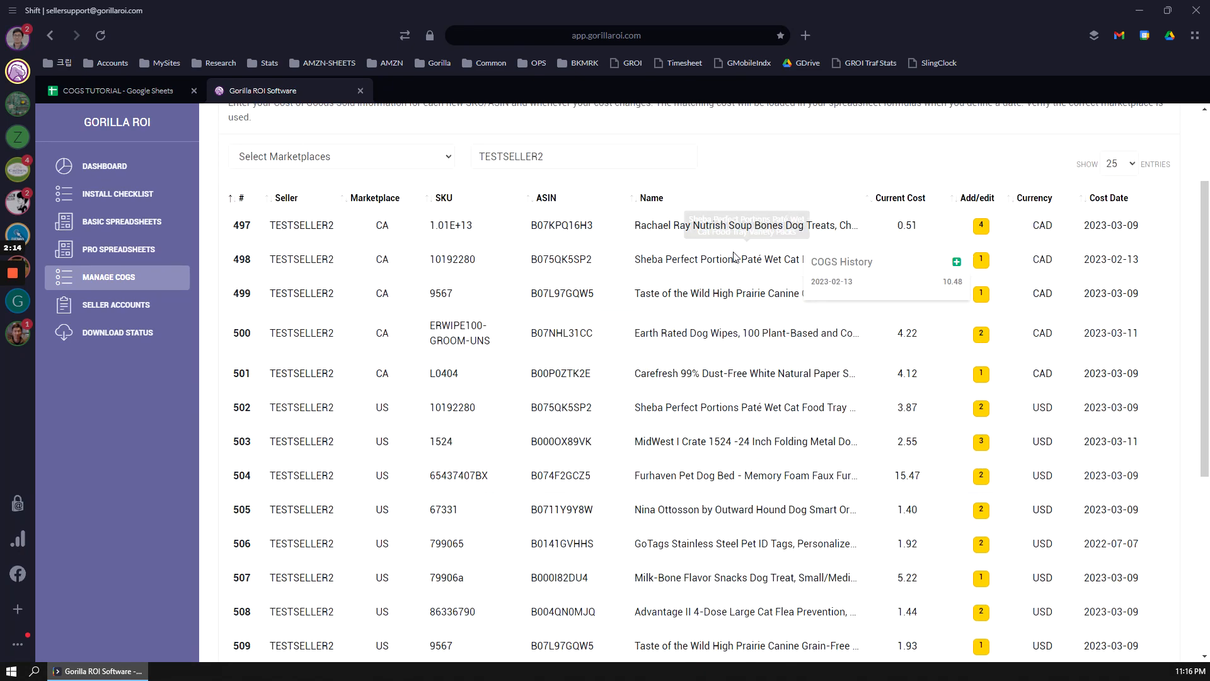
scroll(734, 256, up, 2)
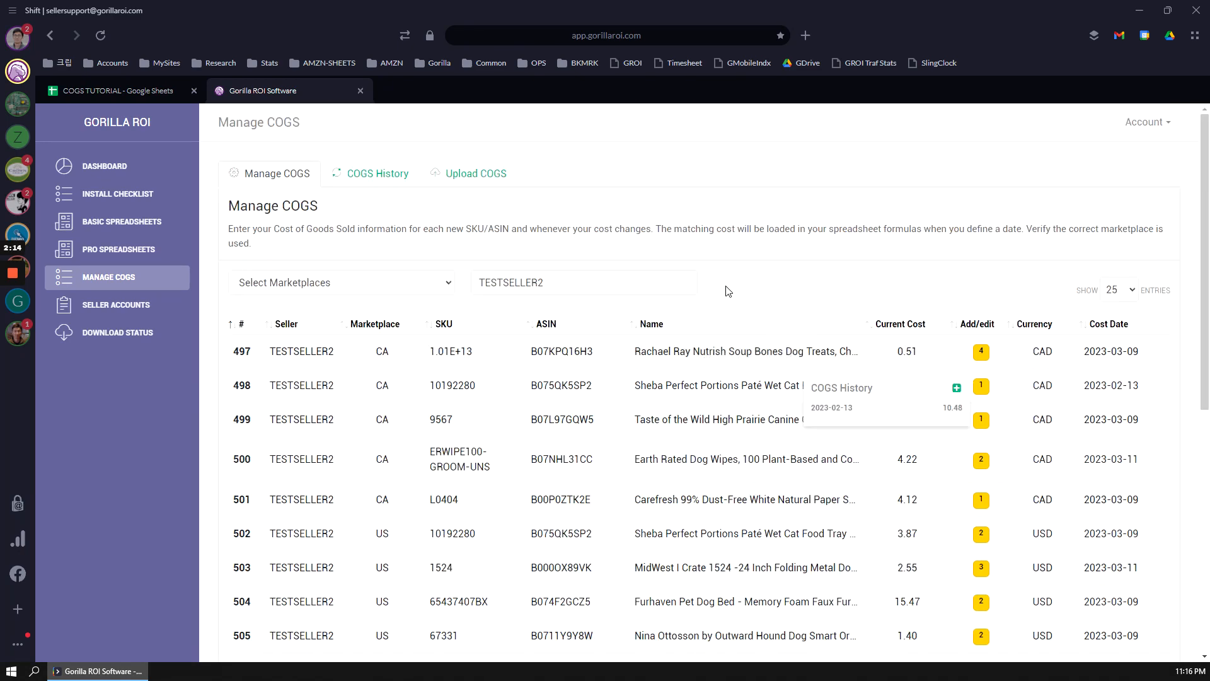
Back in the COGS TUTORIAL spreadsheet, add cell A8 (TC02) as the SKU argument of the GORILLA_COGSTOTAL formula in C2
click(133, 92)
scroll(583, 387, down, 10)
scroll(592, 397, down, 10)
scroll(656, 405, up, 20)
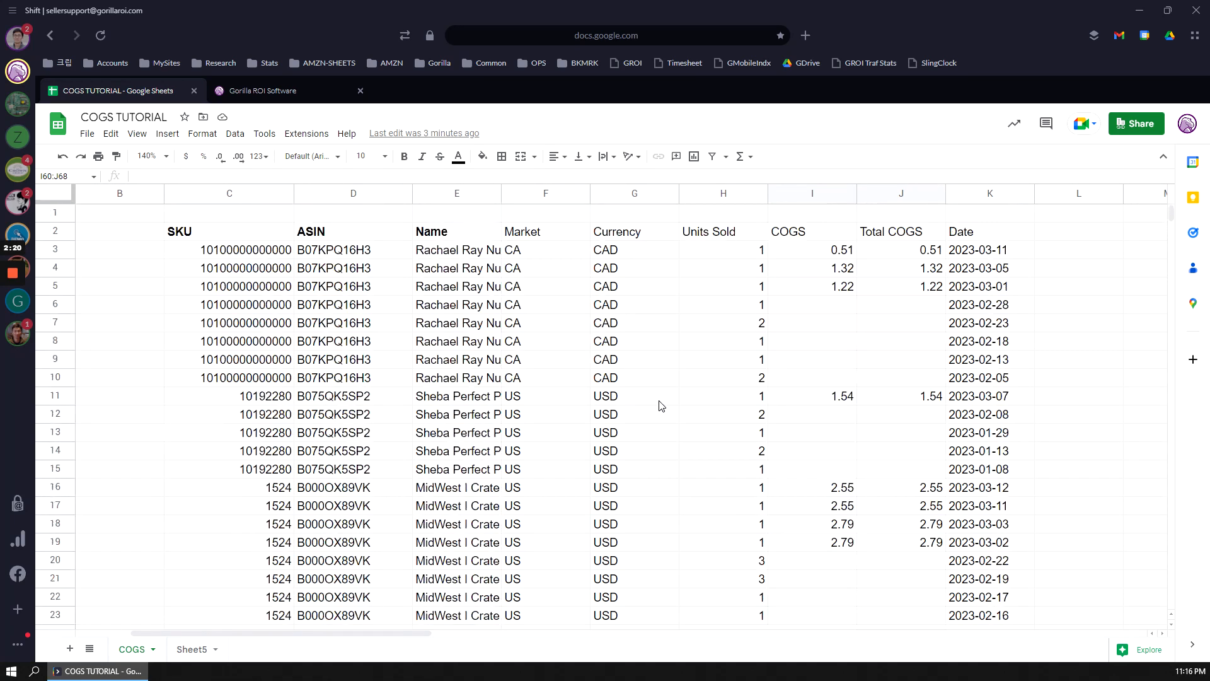
drag(396, 633, 236, 630)
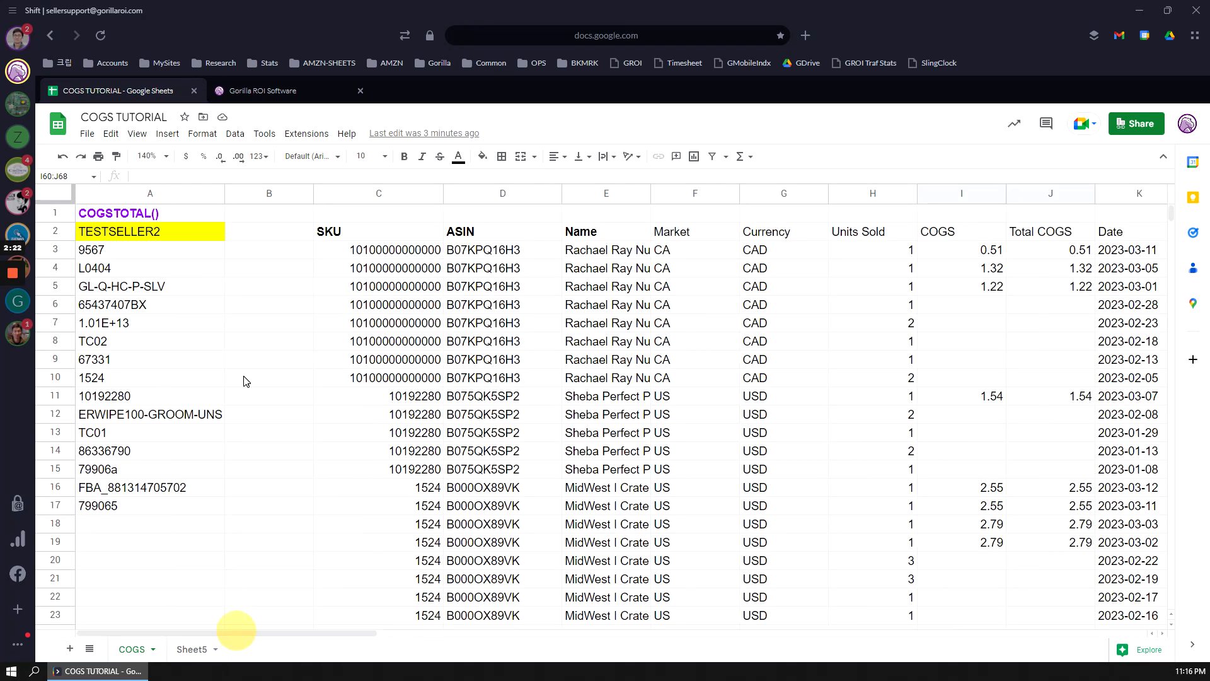
click(337, 235)
key(F2)
key(Left)
text(,)
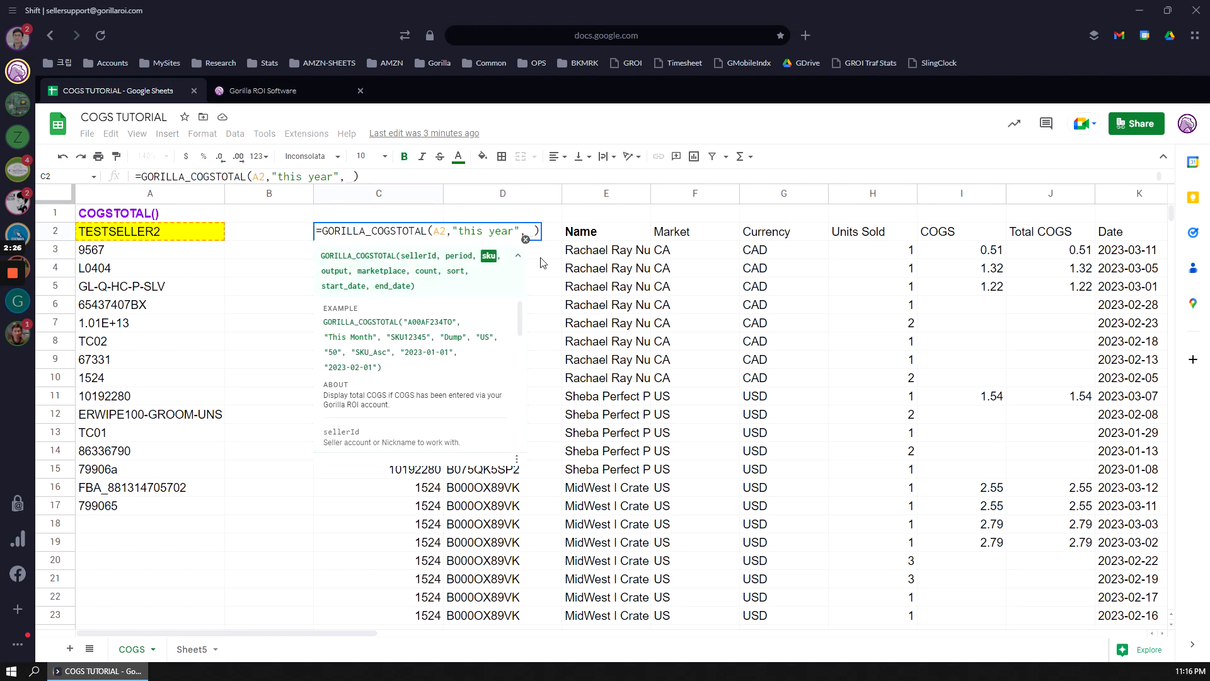
click(133, 342)
key(Return)
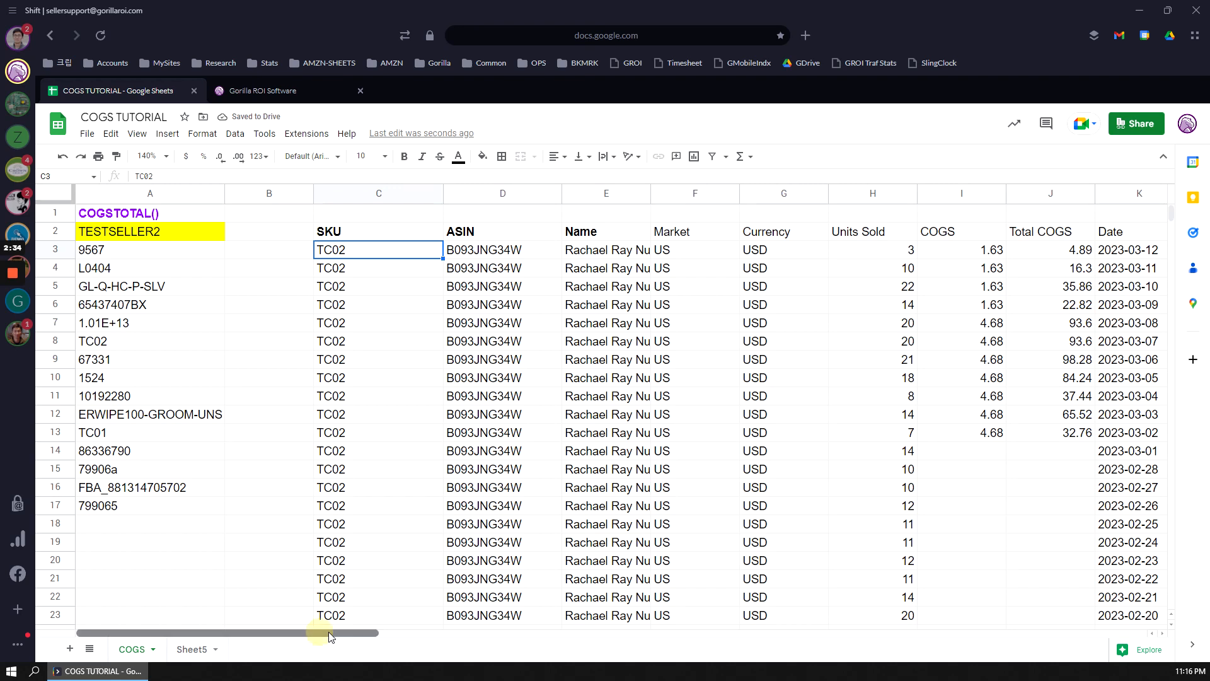
Examine the dates of the TC02 results and the COGS entry for 2023-03-02
drag(322, 634, 383, 636)
drag(979, 268, 984, 597)
click(986, 360)
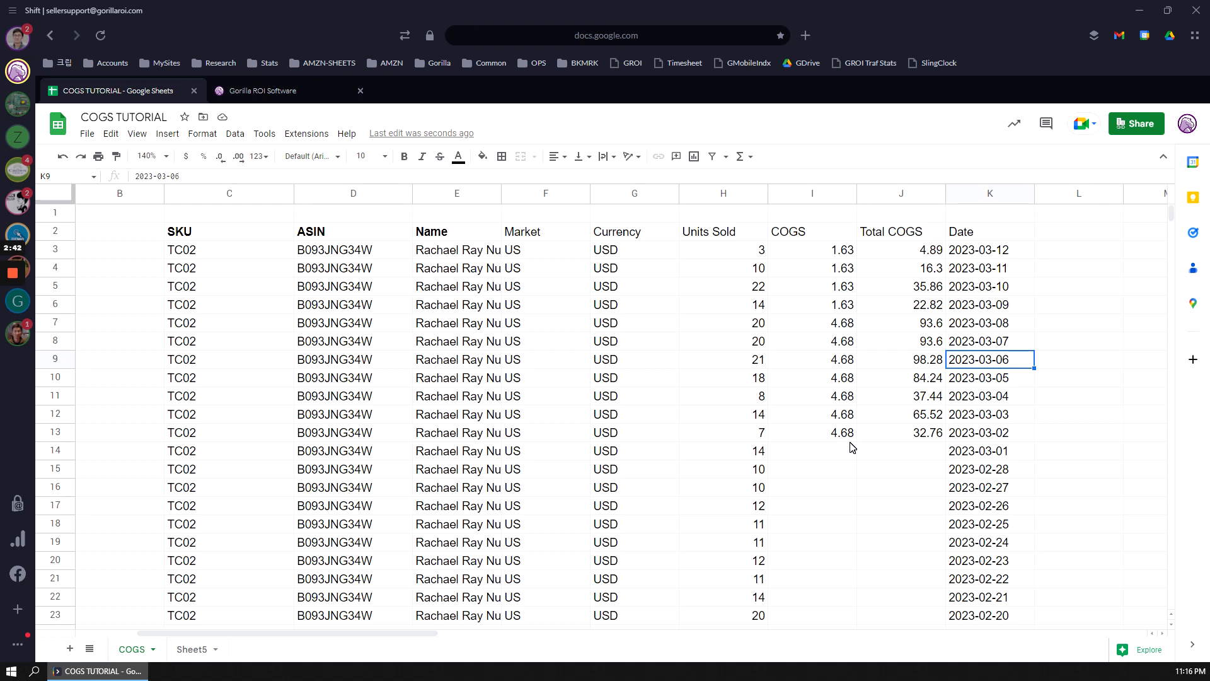
click(969, 436)
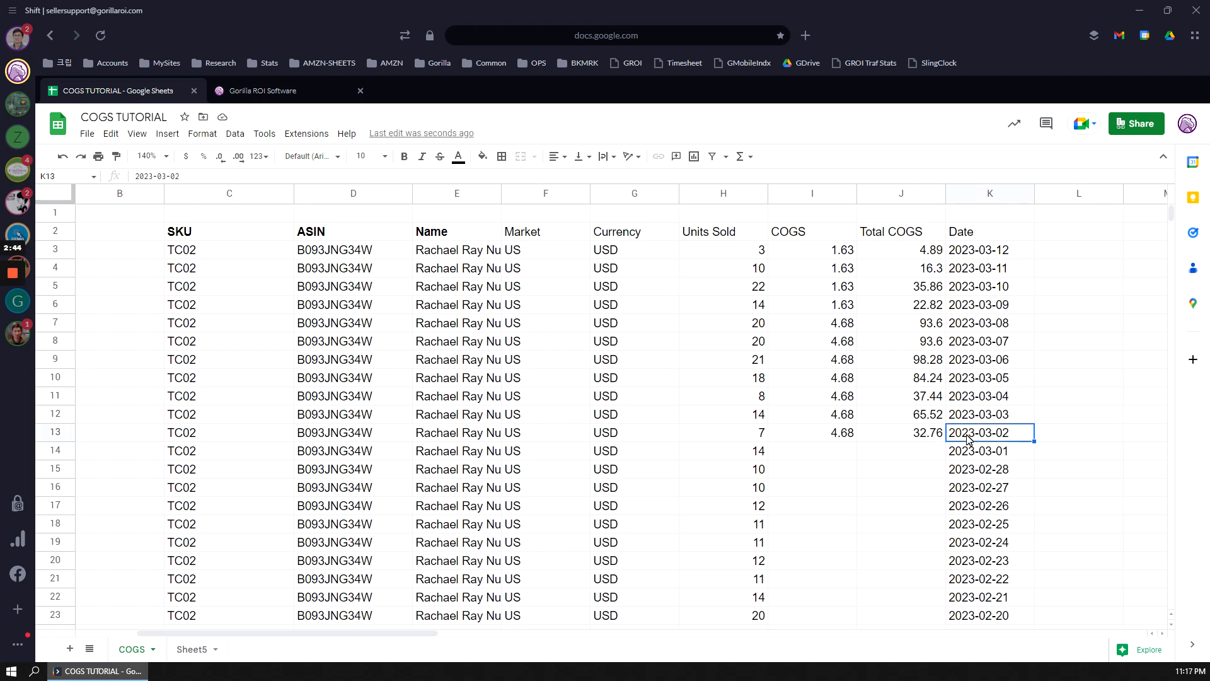
click(843, 440)
Go through the TC02 dates from 2023-03-02 up to 2023-03-09 and check the COGS on 2023-03-09
click(1012, 435)
key(Up)
key(Up)
key(Up)
key(Up)
key(Up)
key(Up)
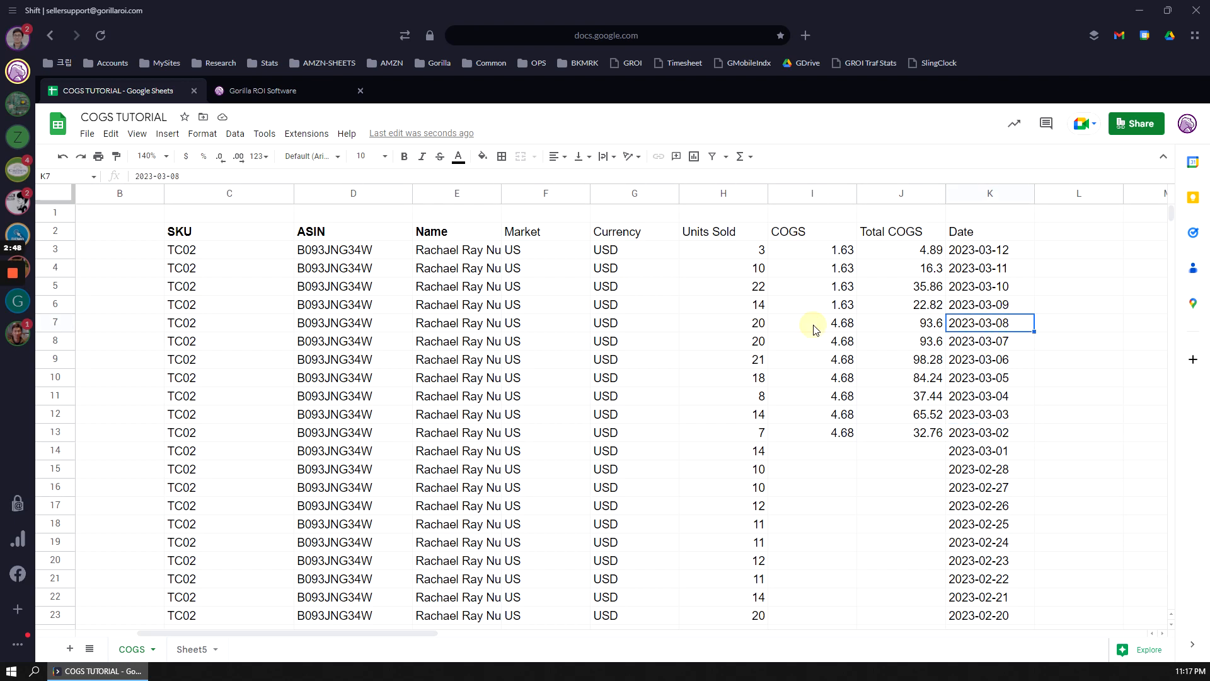
click(998, 309)
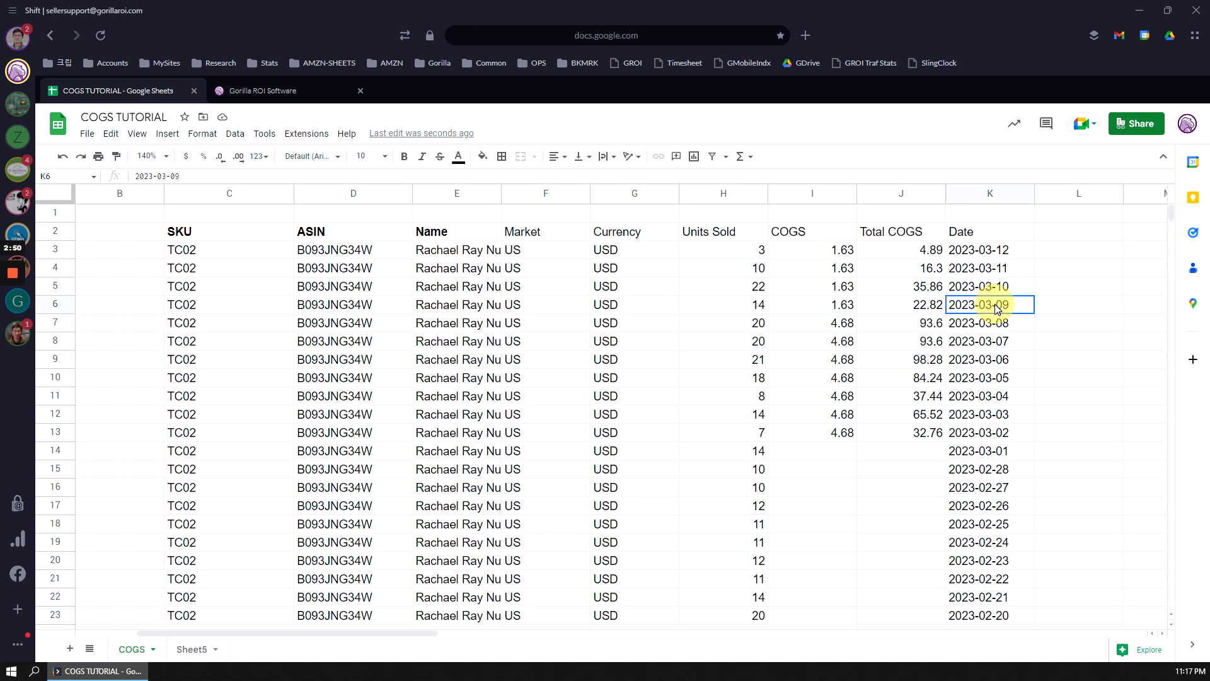
click(846, 307)
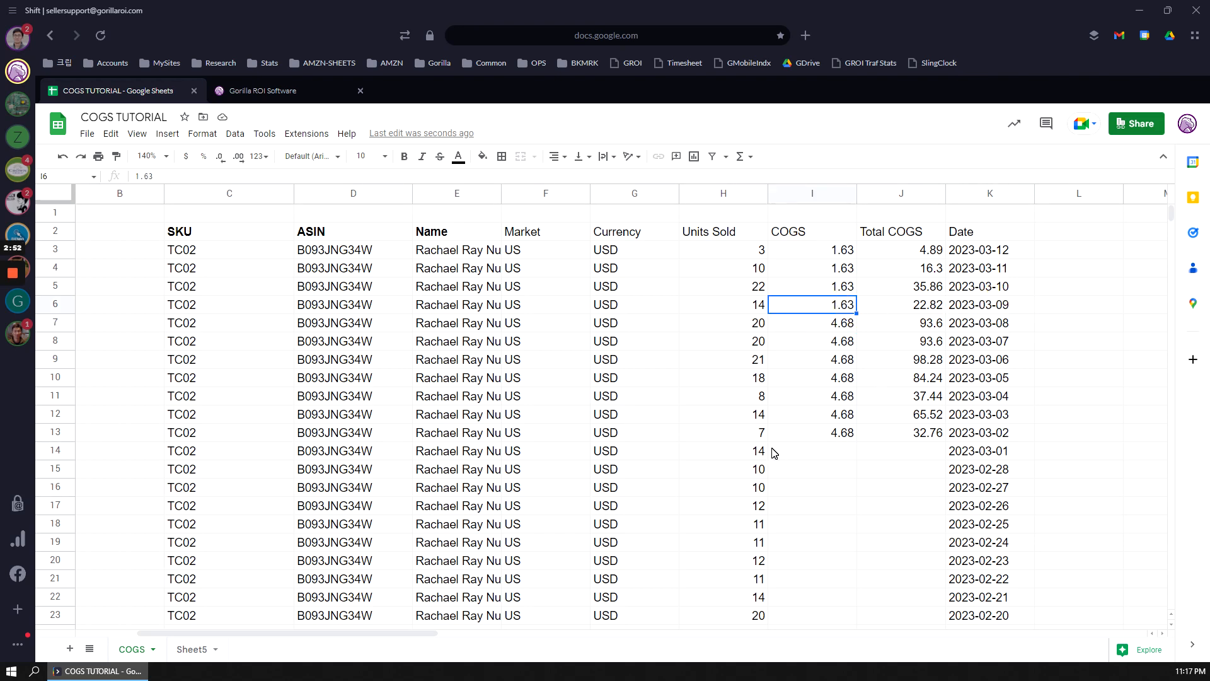
Switch to Gorilla ROI's Manage COGS page and open the COGS history of SKU TC02 in the US marketplace
click(243, 90)
scroll(599, 502, down, 2)
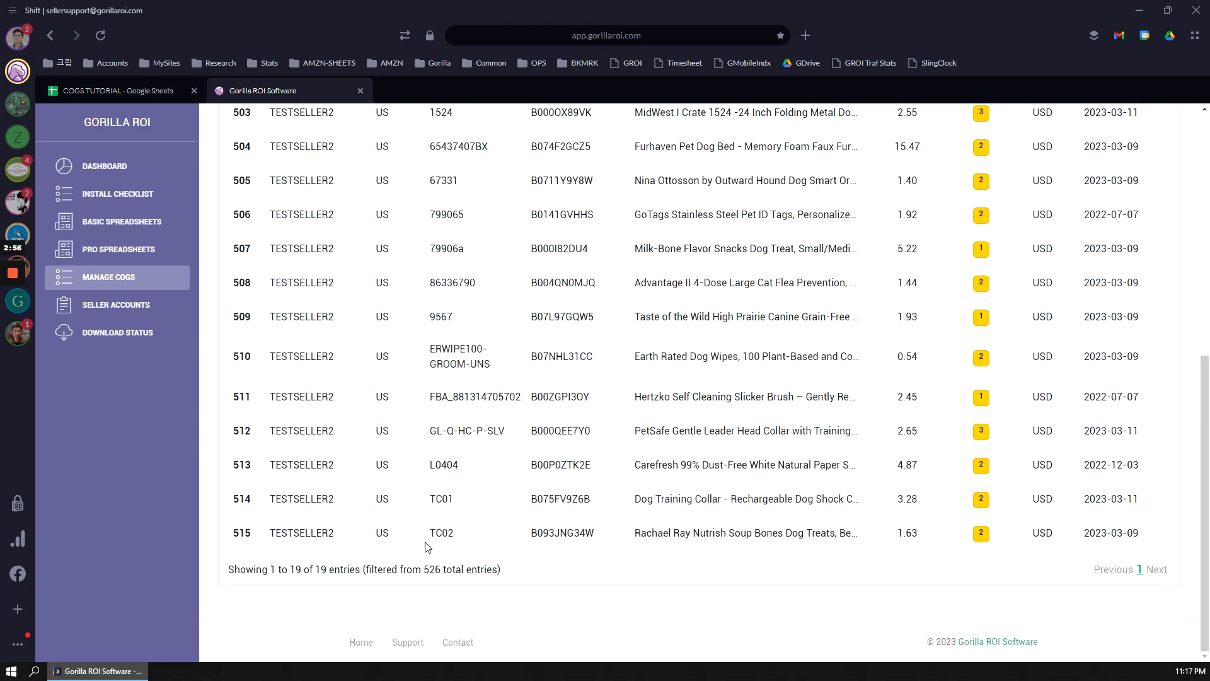
click(981, 537)
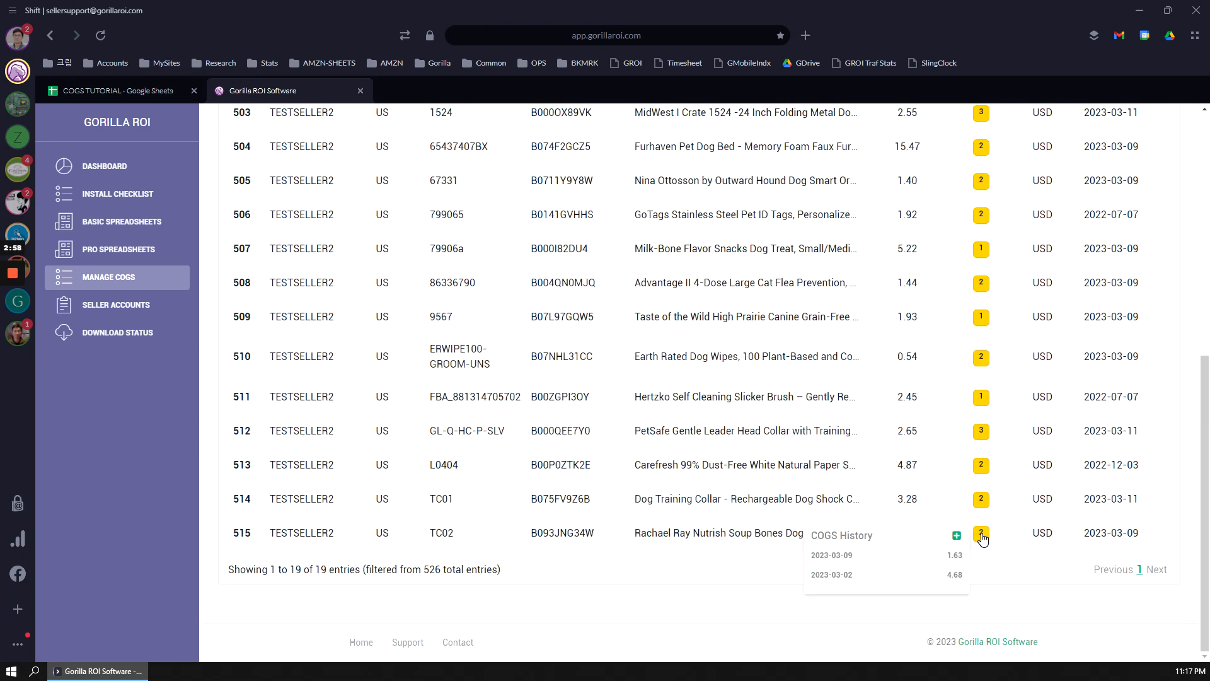
mouse_move(849, 577)
Add and save a COGS history entry for TC02 dated 2022-11-08 with a cost of 3.33
click(956, 536)
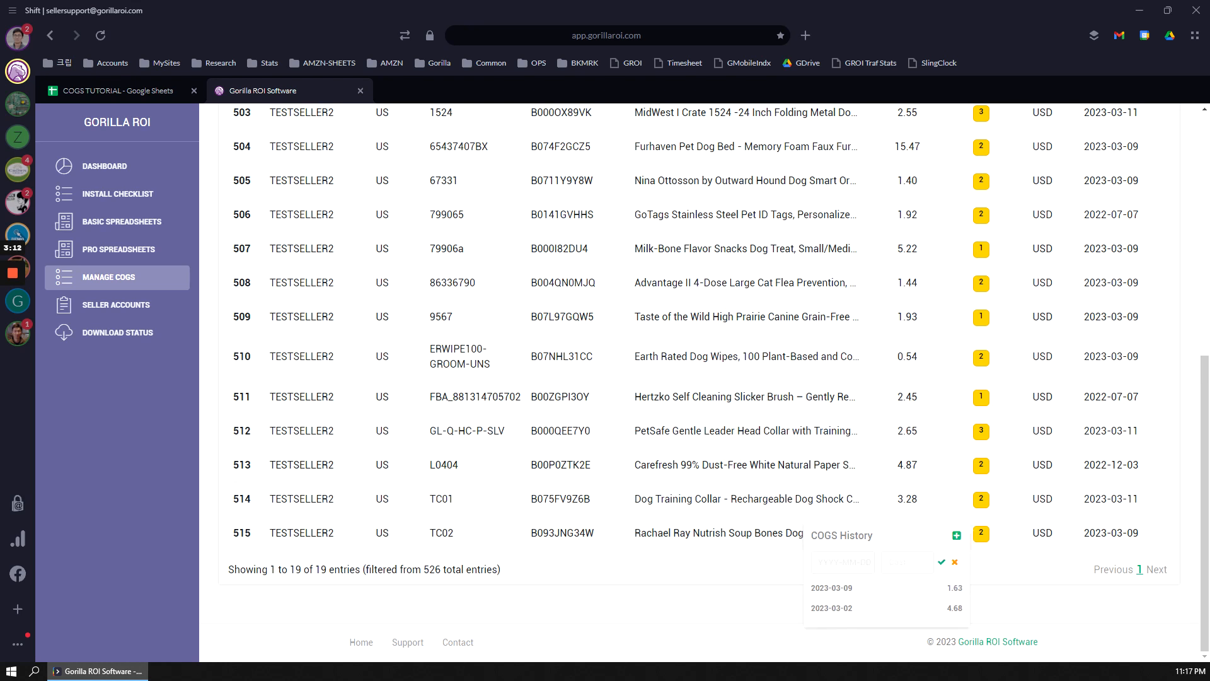
click(828, 564)
click(824, 413)
click(824, 413)
click(823, 414)
click(824, 413)
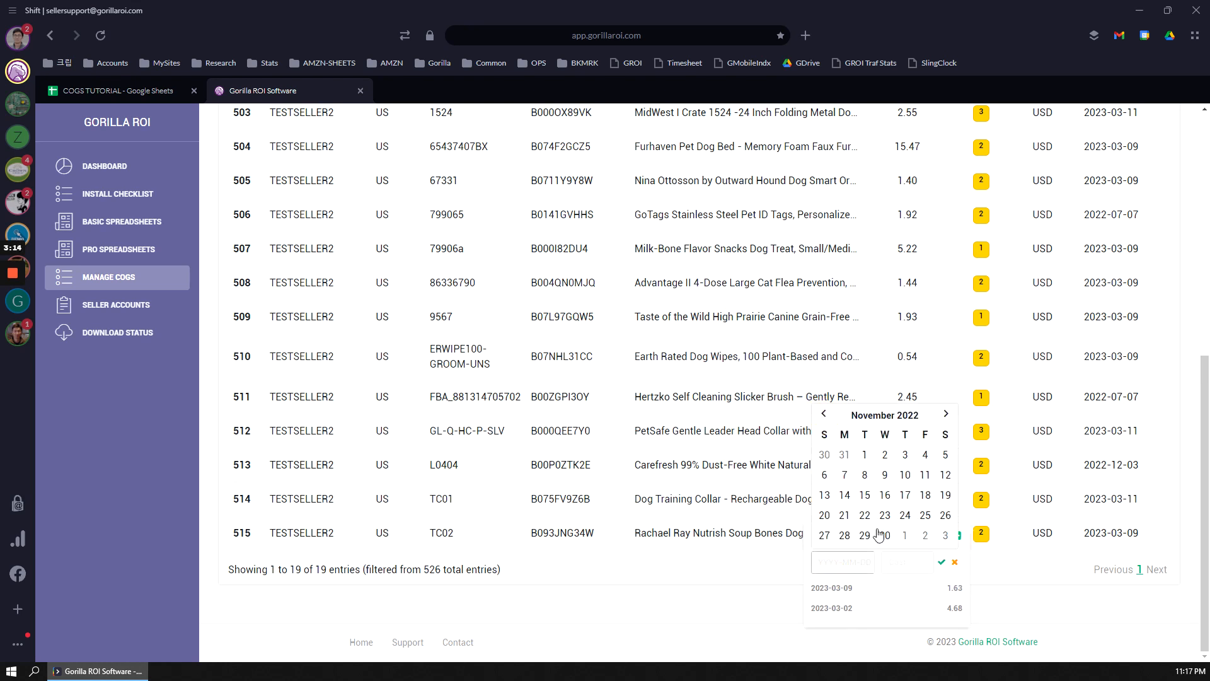
click(864, 475)
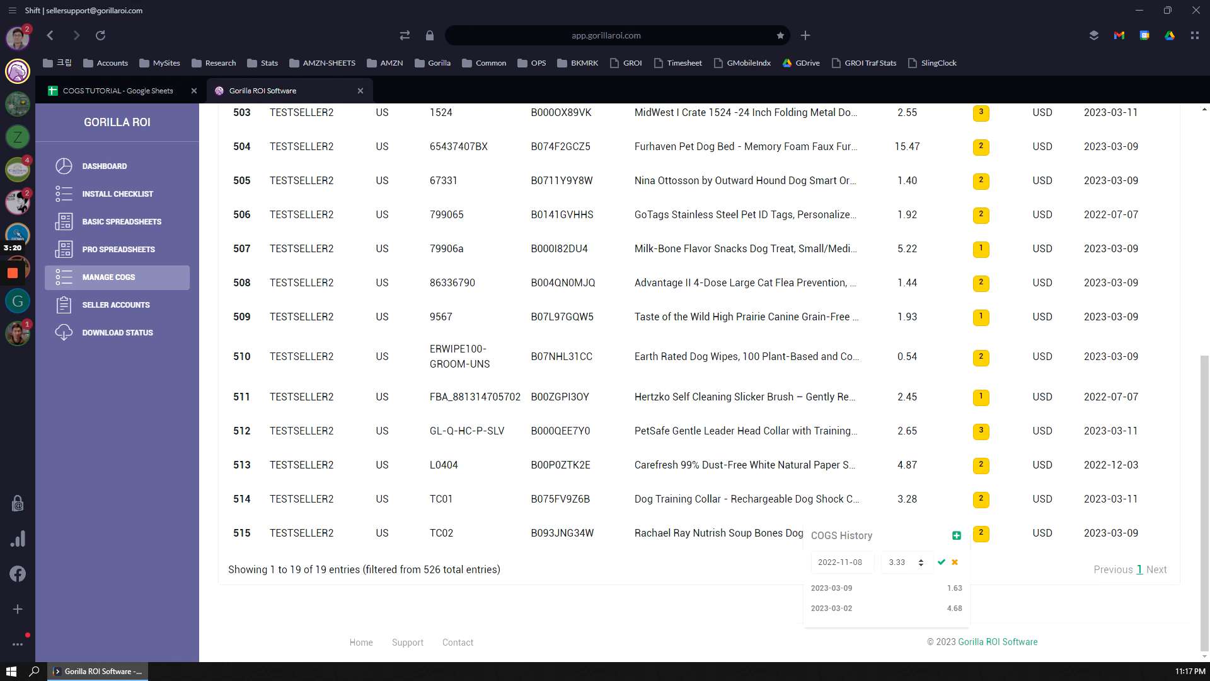
click(941, 561)
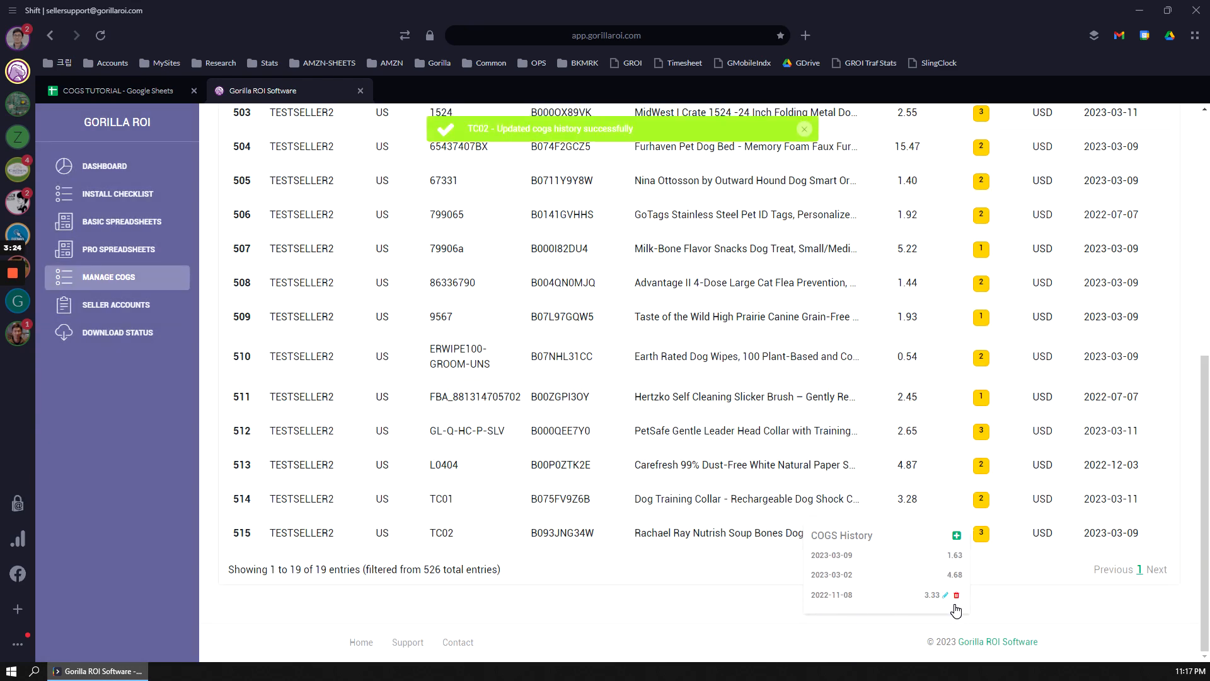
Return to the COGS TUTORIAL spreadsheet and examine the COGS and Total COGS cells for TC02 dated before 2023-03-02
click(140, 96)
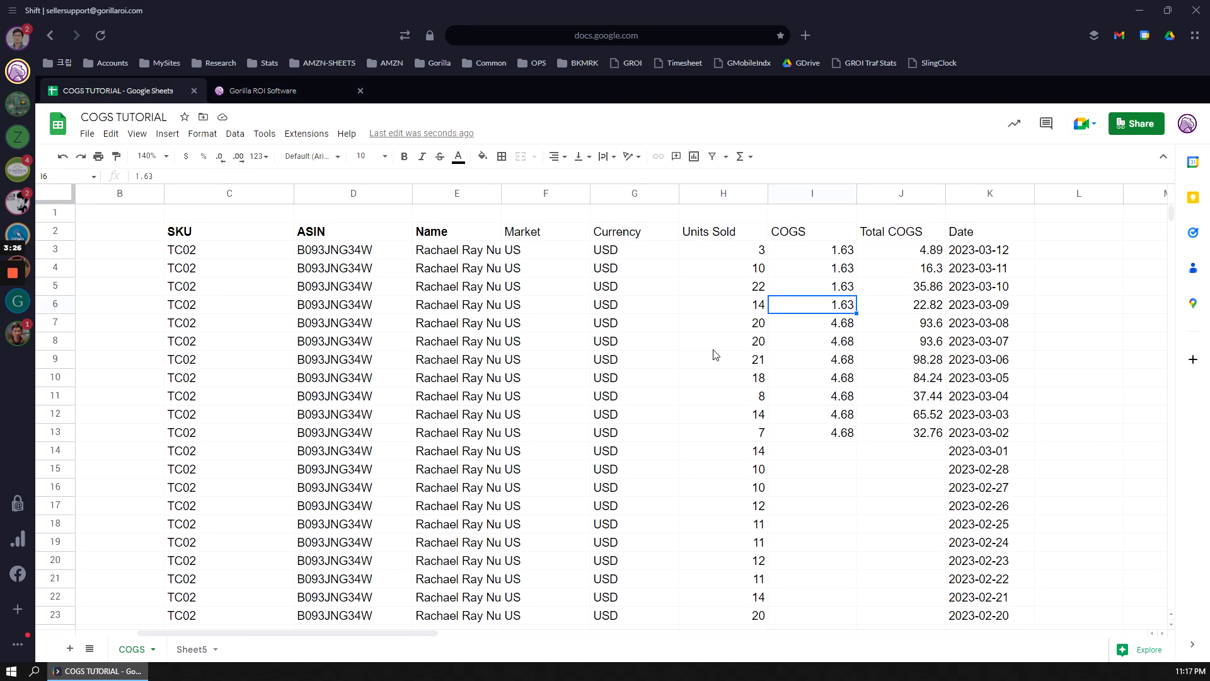
scroll(799, 395, down, 2)
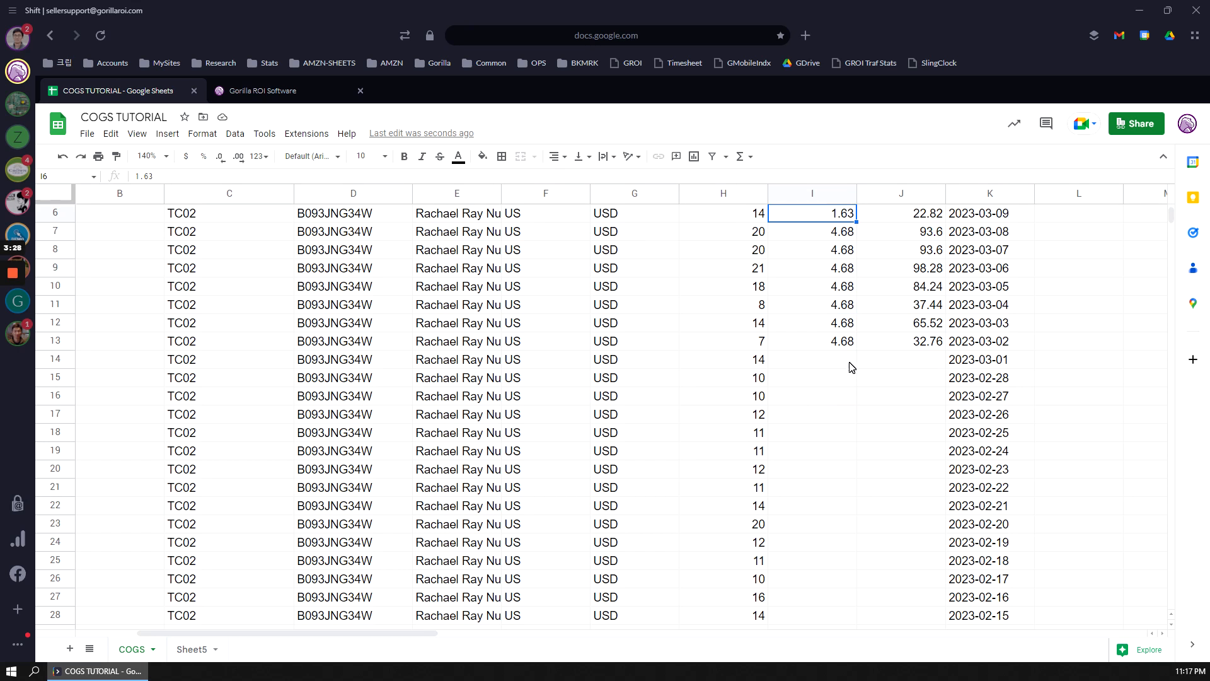
drag(851, 362, 910, 614)
scroll(866, 466, down, 3)
scroll(865, 467, up, 4)
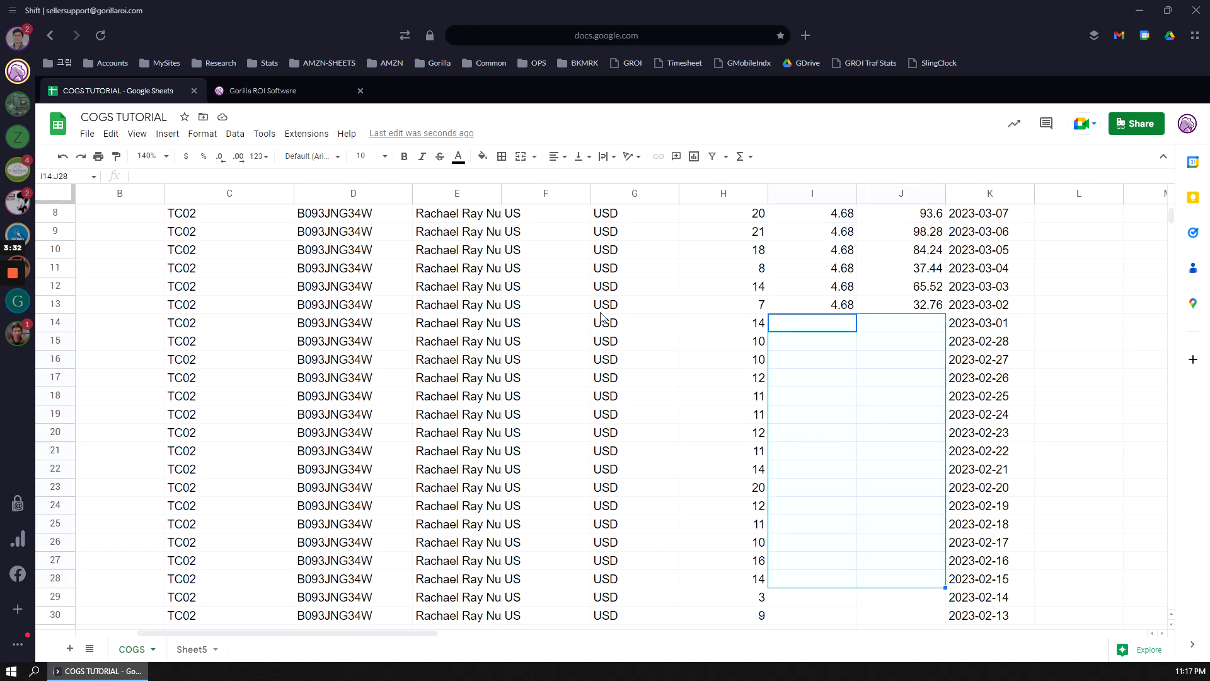
Compare TC02's COGS history in Gorilla ROI with the spreadsheet's COGS cell for 2023-03-01
click(256, 91)
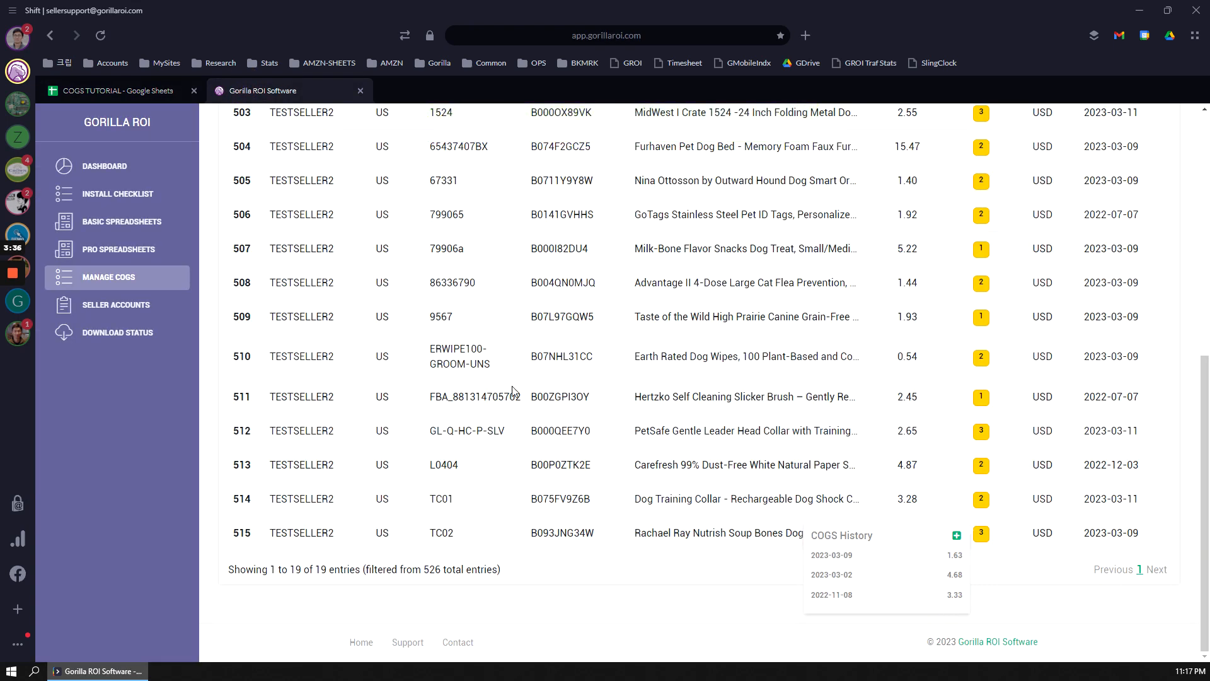
click(128, 93)
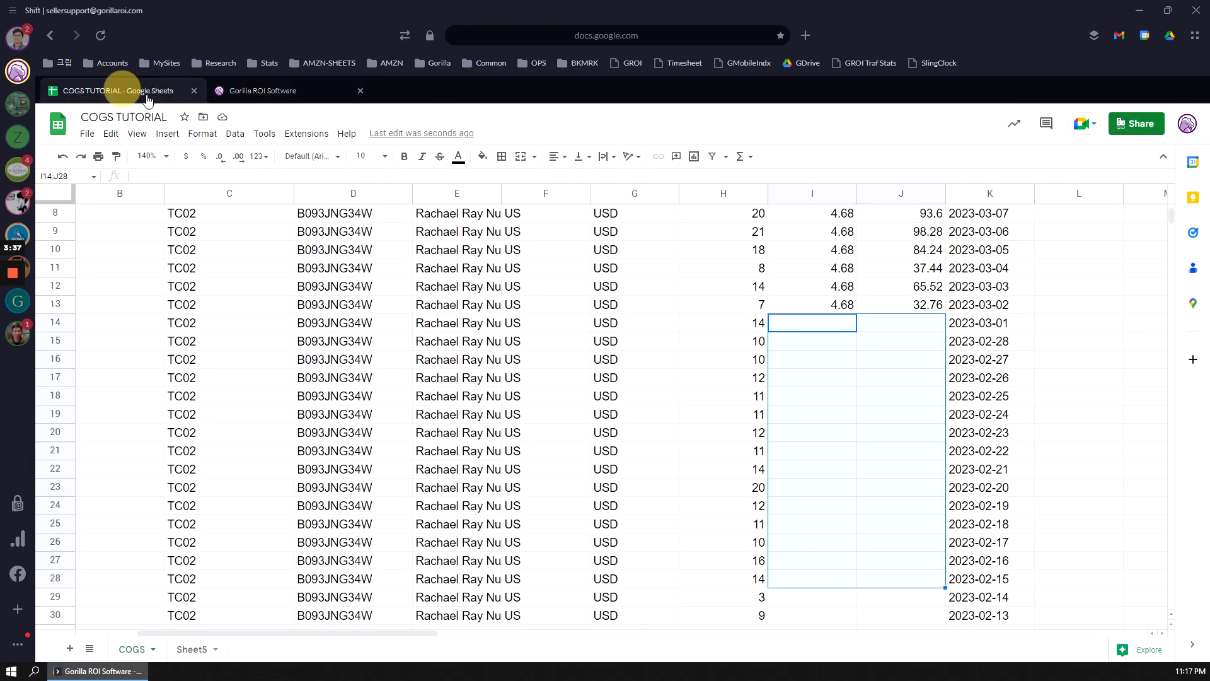
click(902, 374)
click(822, 325)
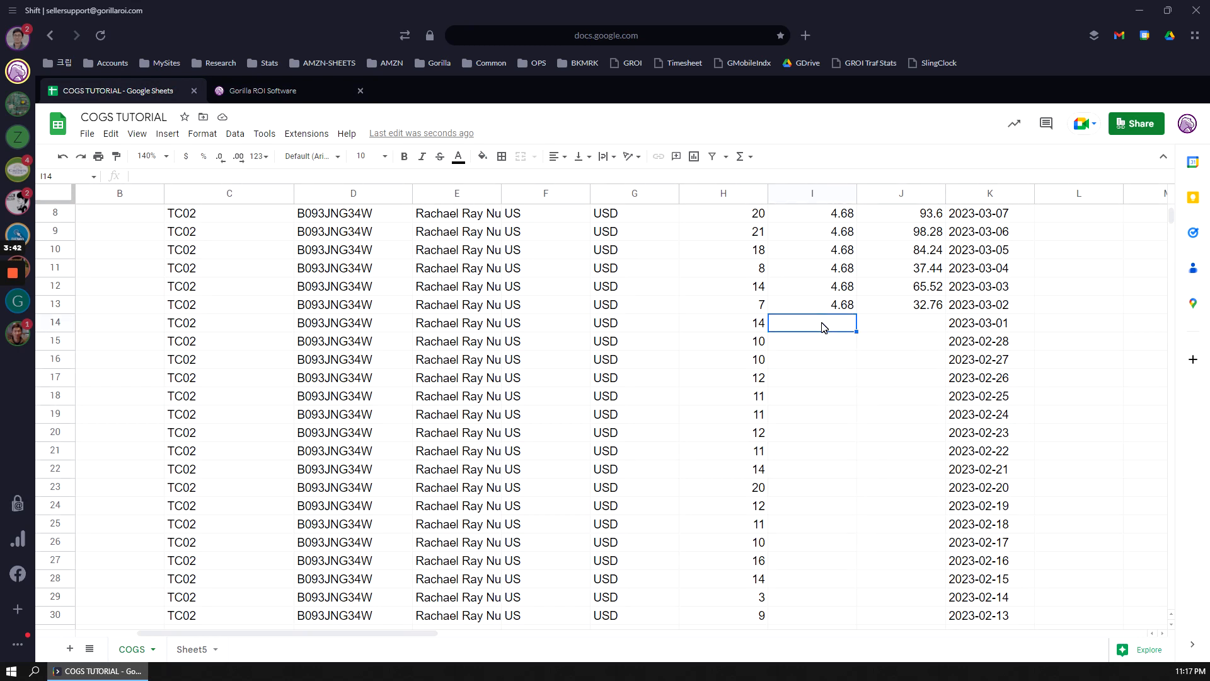
Recheck the COGS history in Gorilla ROI and review the spreadsheet's TC02 rows back to 2023-01-01 and the COGS on 2023-03-04
click(257, 93)
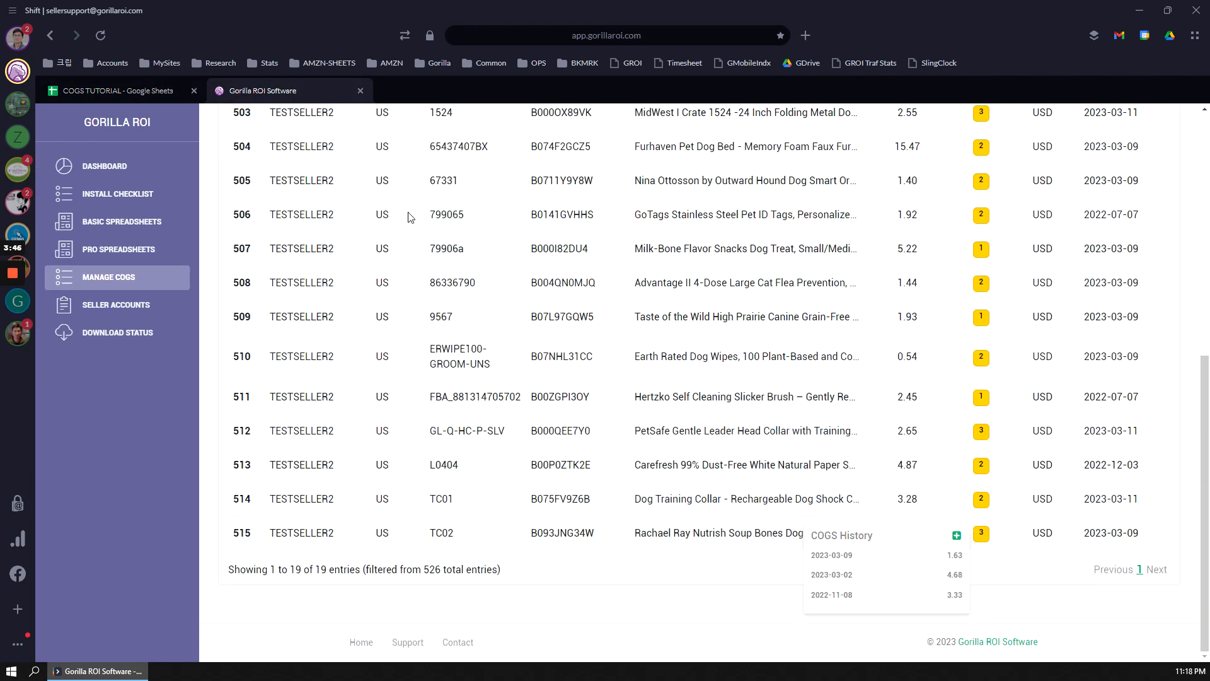
click(151, 95)
scroll(943, 414, down, 10)
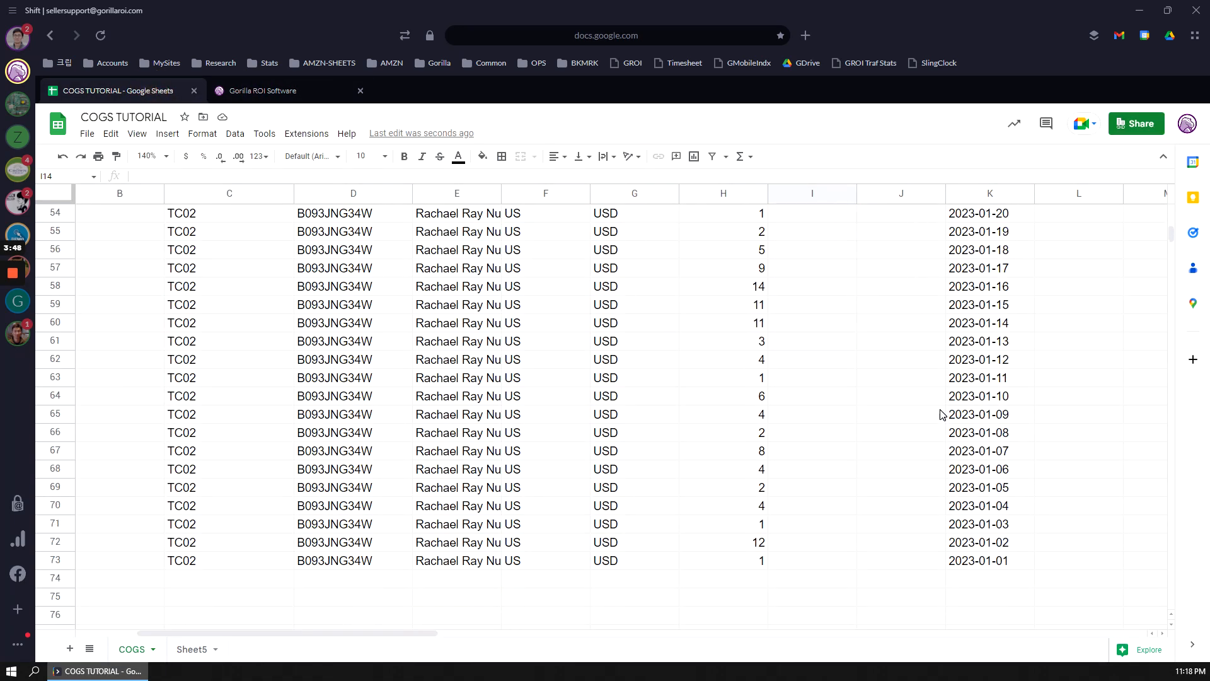
scroll(785, 356, up, 15)
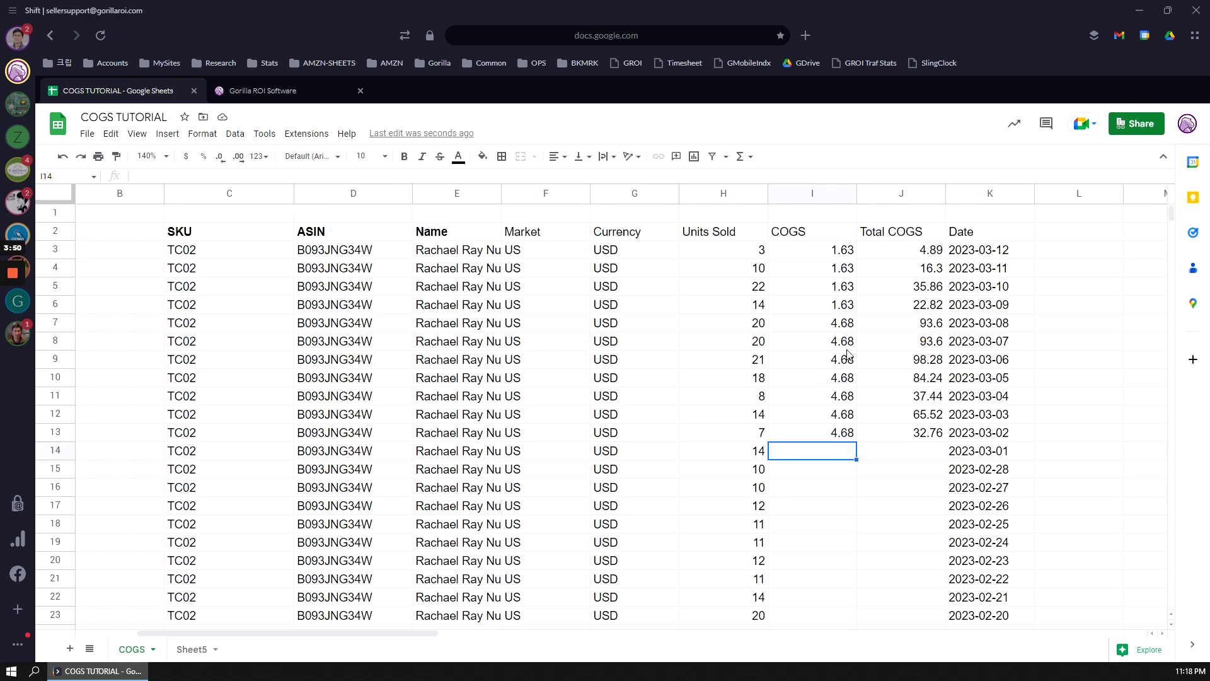
click(821, 397)
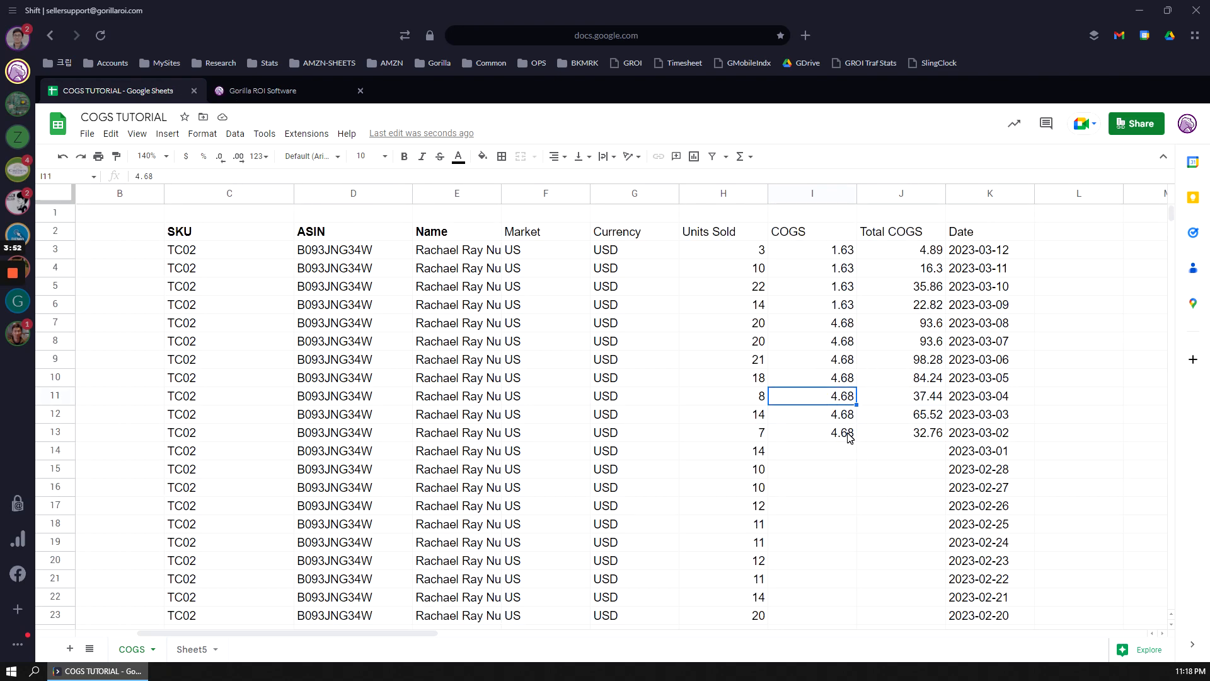
Switch to Gorilla ROI and set TC02's COGS history entry for 2023-03-02 to 3.68
click(263, 91)
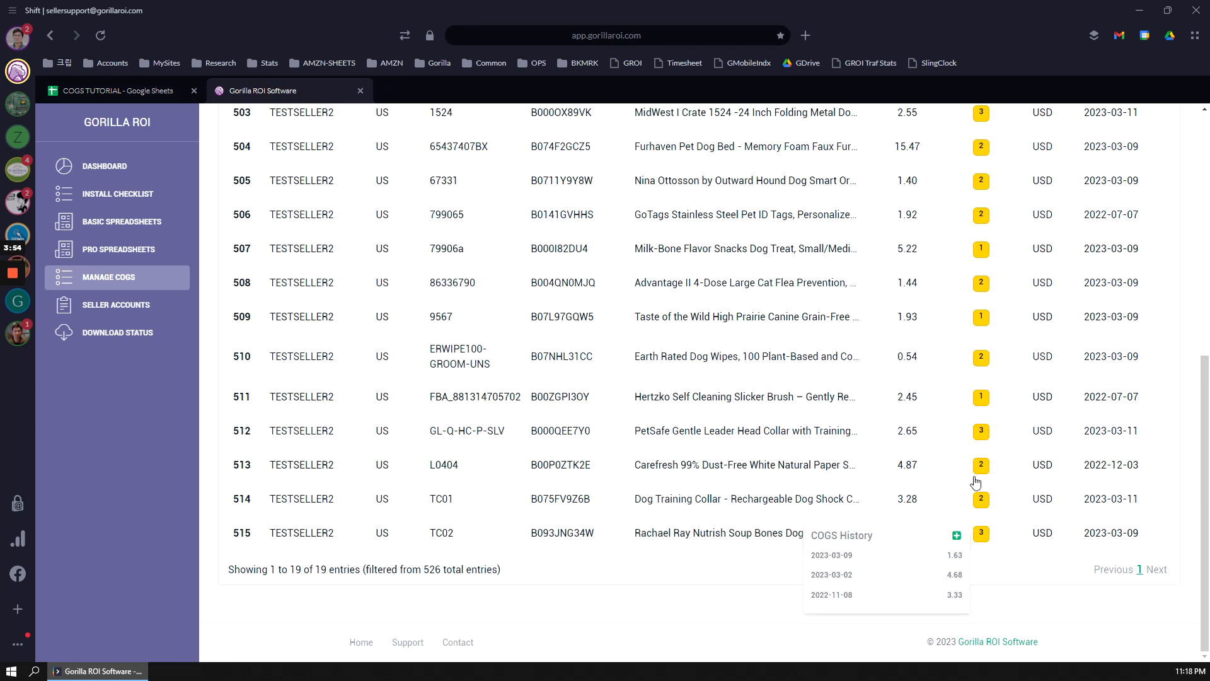
click(945, 578)
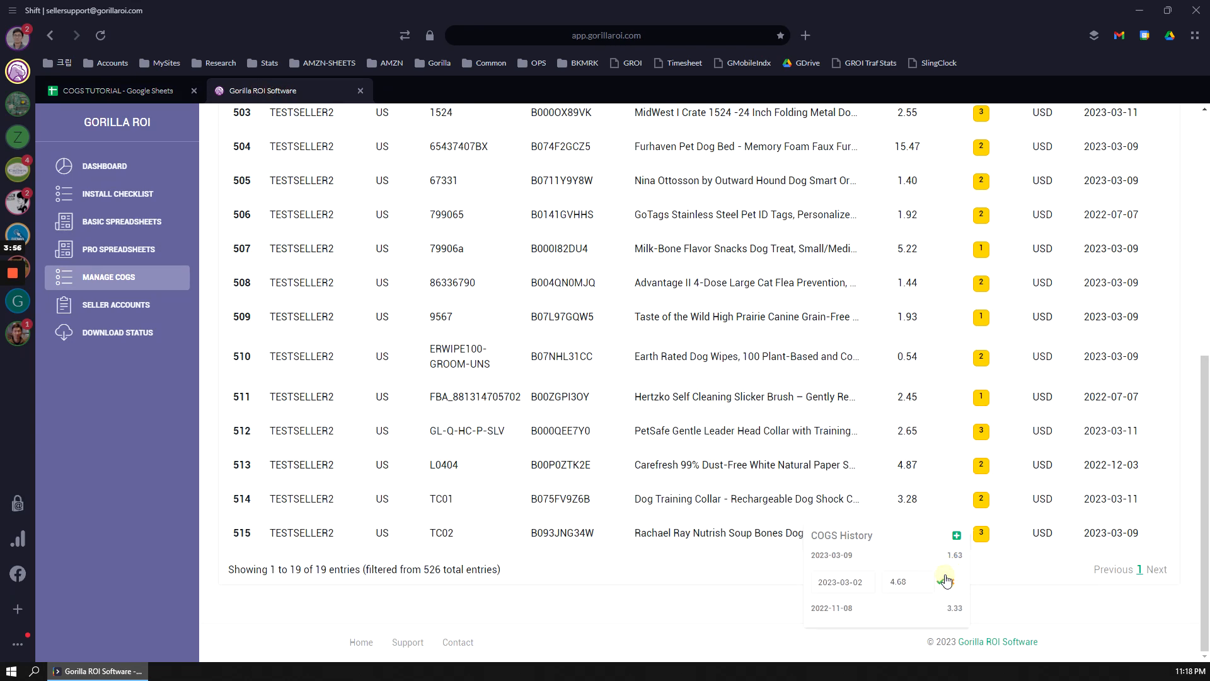
double_click(908, 581)
text(3.68)
click(940, 581)
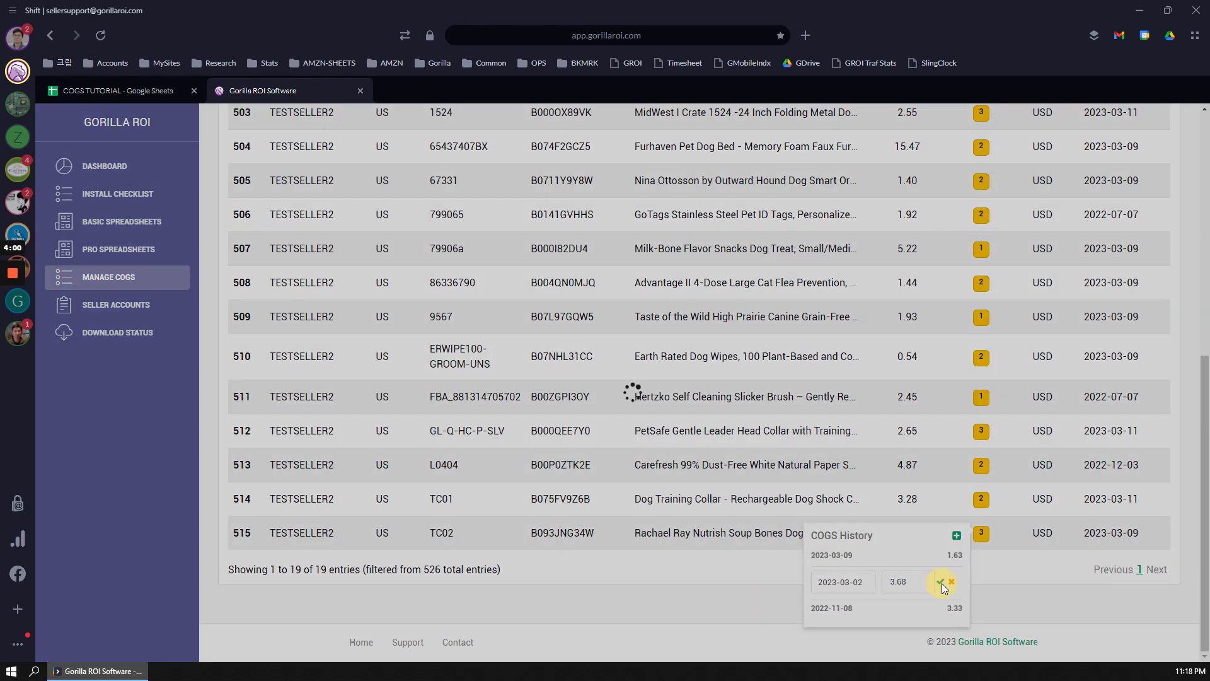
Back in the COGS TUTORIAL spreadsheet, examine the COGS and Total COGS values for the TC02 dates 2023-03-04 to 2023-03-08
click(135, 92)
click(833, 287)
click(831, 344)
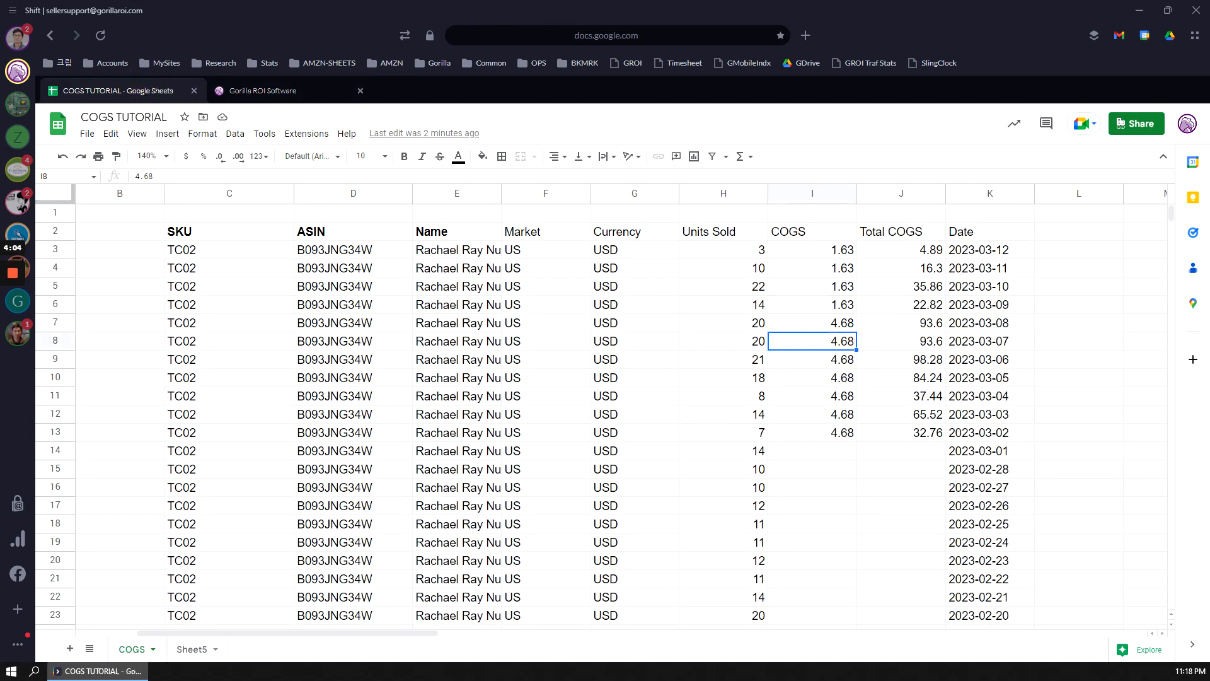
drag(836, 331, 832, 399)
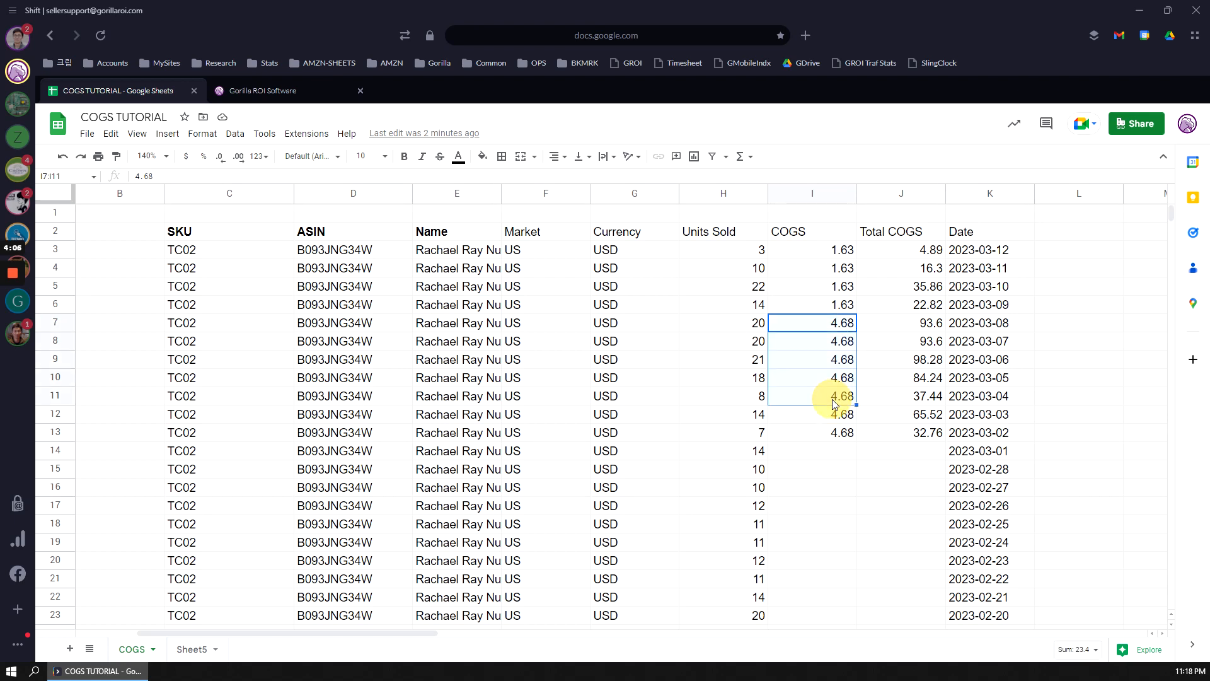
drag(925, 331, 943, 381)
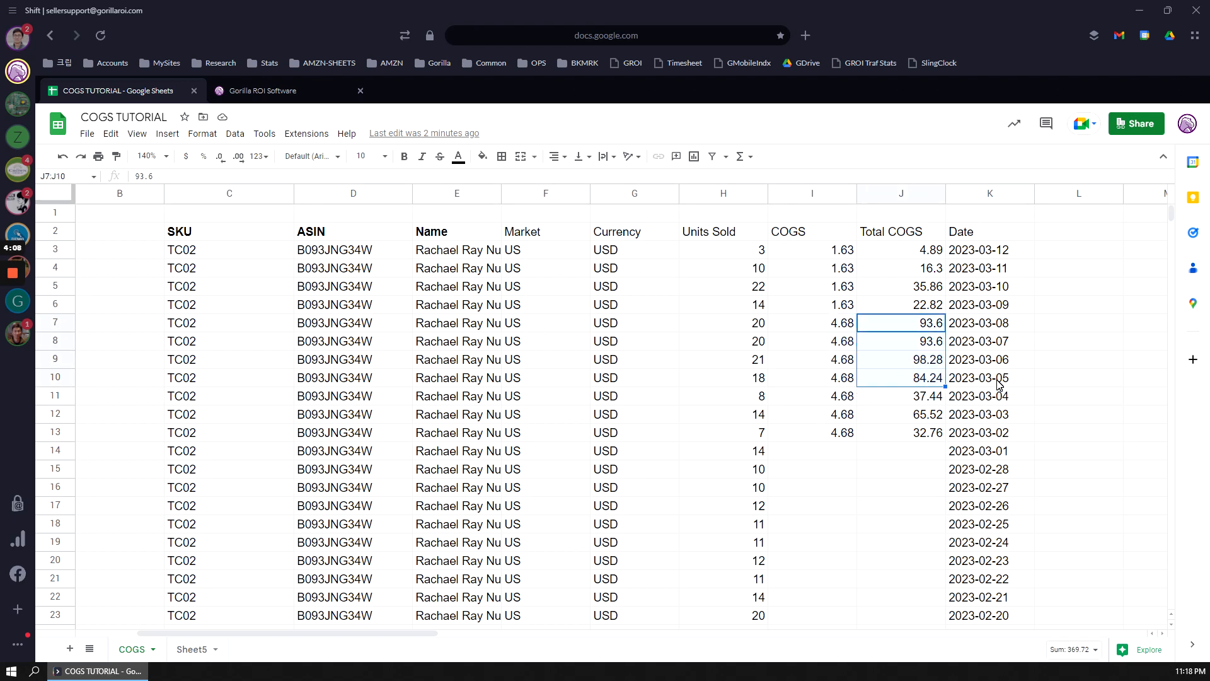
Check TC02's edited COGS history in Gorilla ROI and return to the COGS TUTORIAL spreadsheet
click(271, 92)
mouse_move(949, 586)
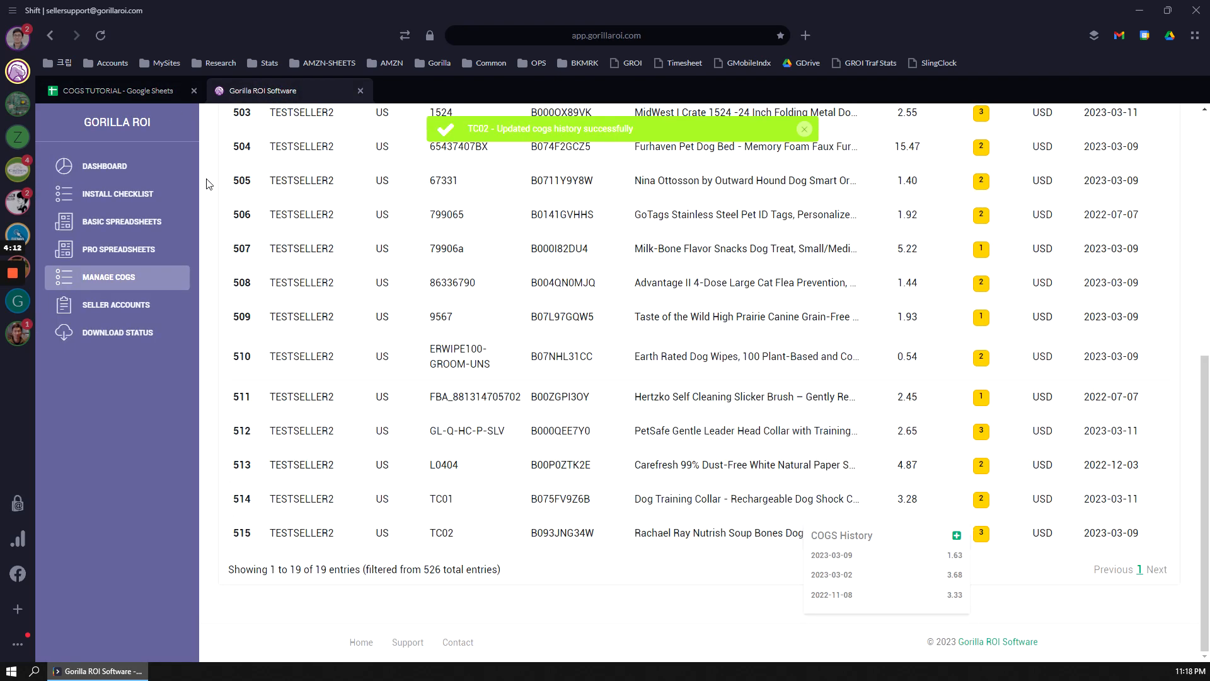
click(164, 90)
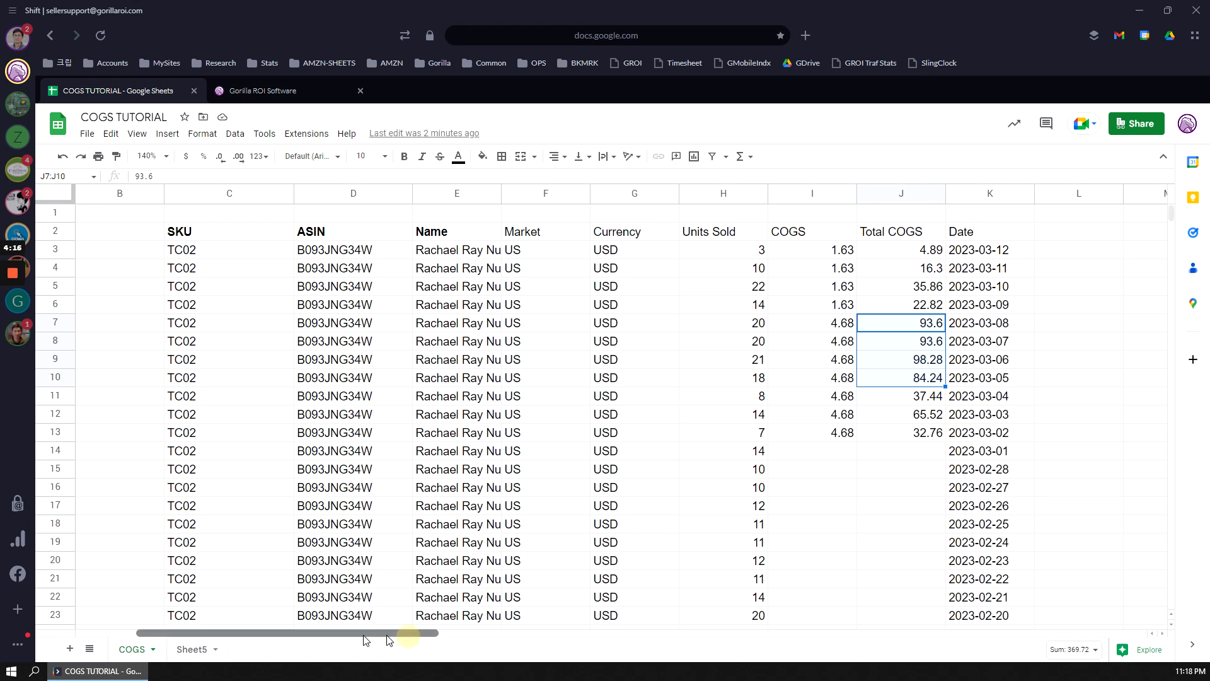
drag(387, 639, 338, 640)
click(386, 237)
key(Return)
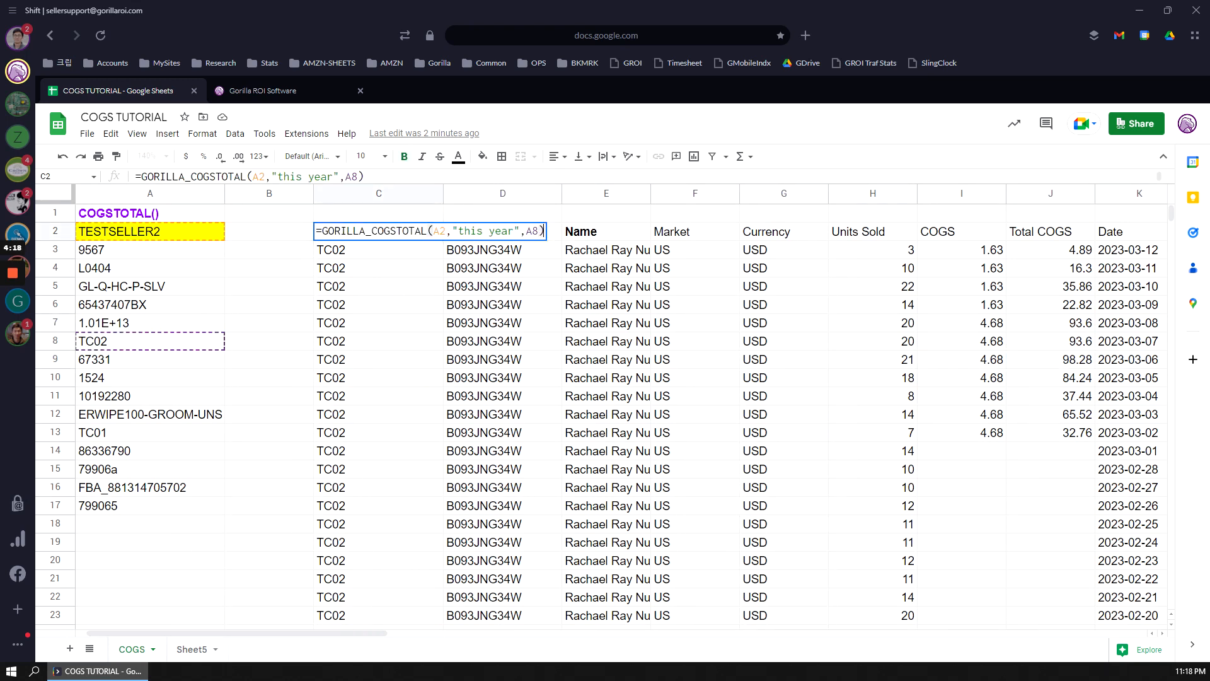
key(Left)
text(,)
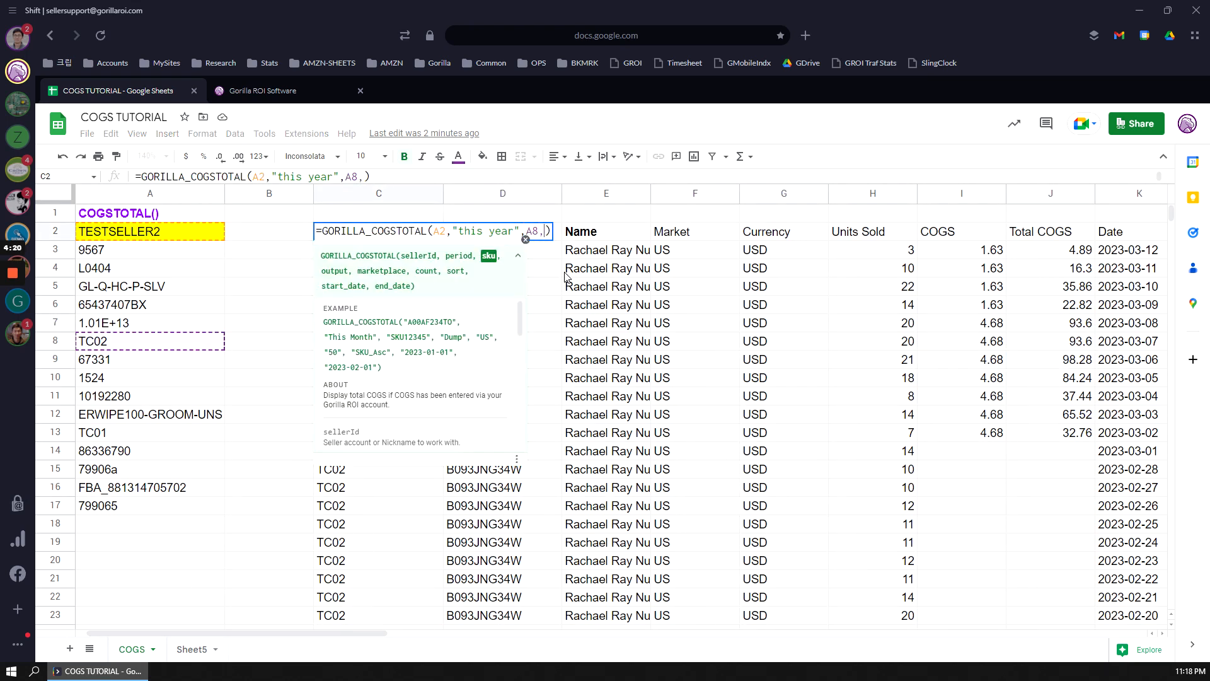
key(Escape)
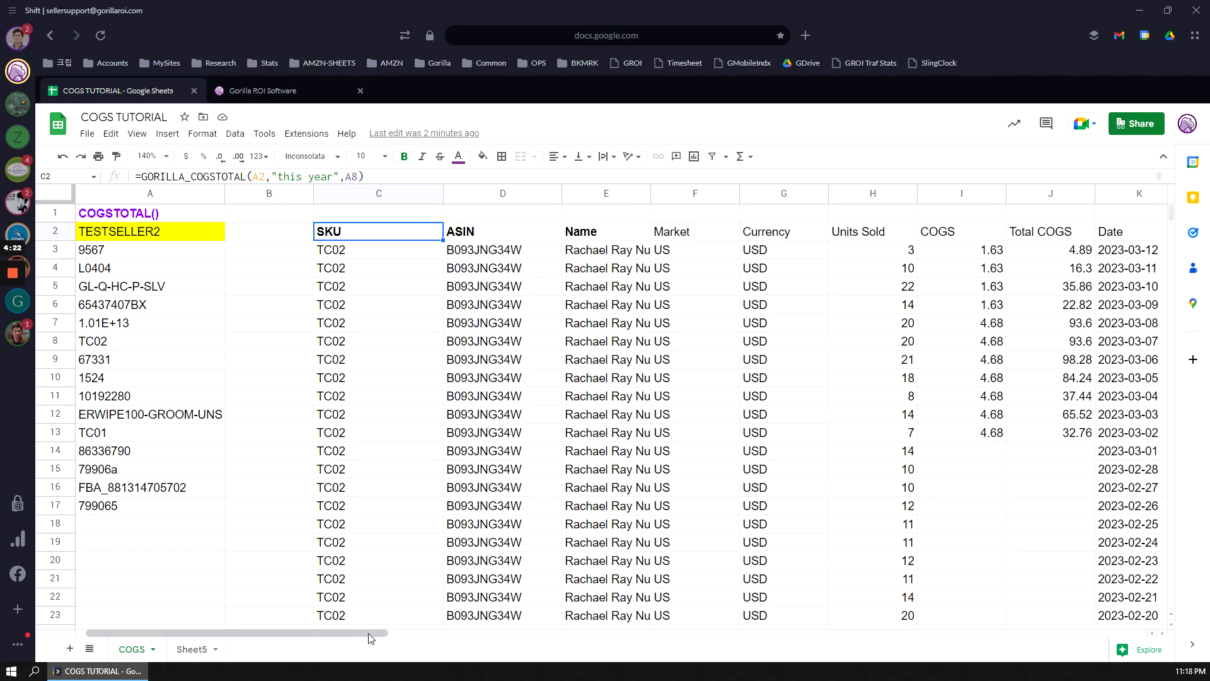
Add "DUMP" as the output argument after A8 in the GORILLA_COGSTOTAL formula in C2
drag(363, 636, 404, 639)
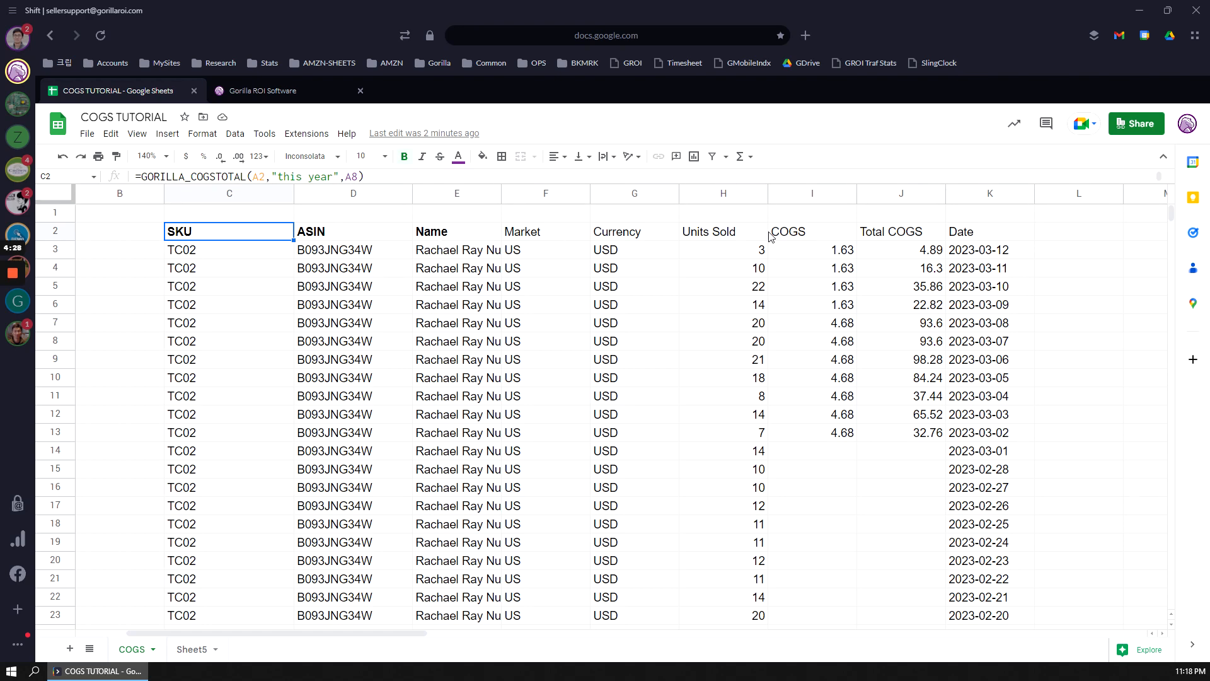
click(354, 177)
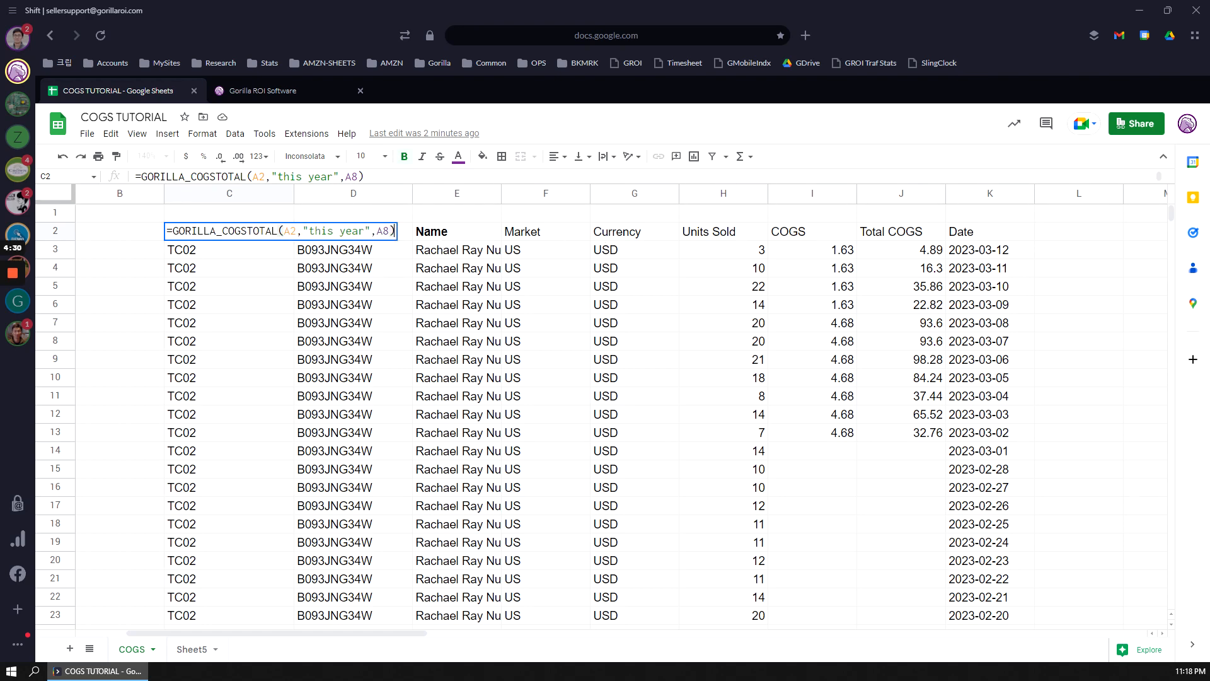
click(388, 232)
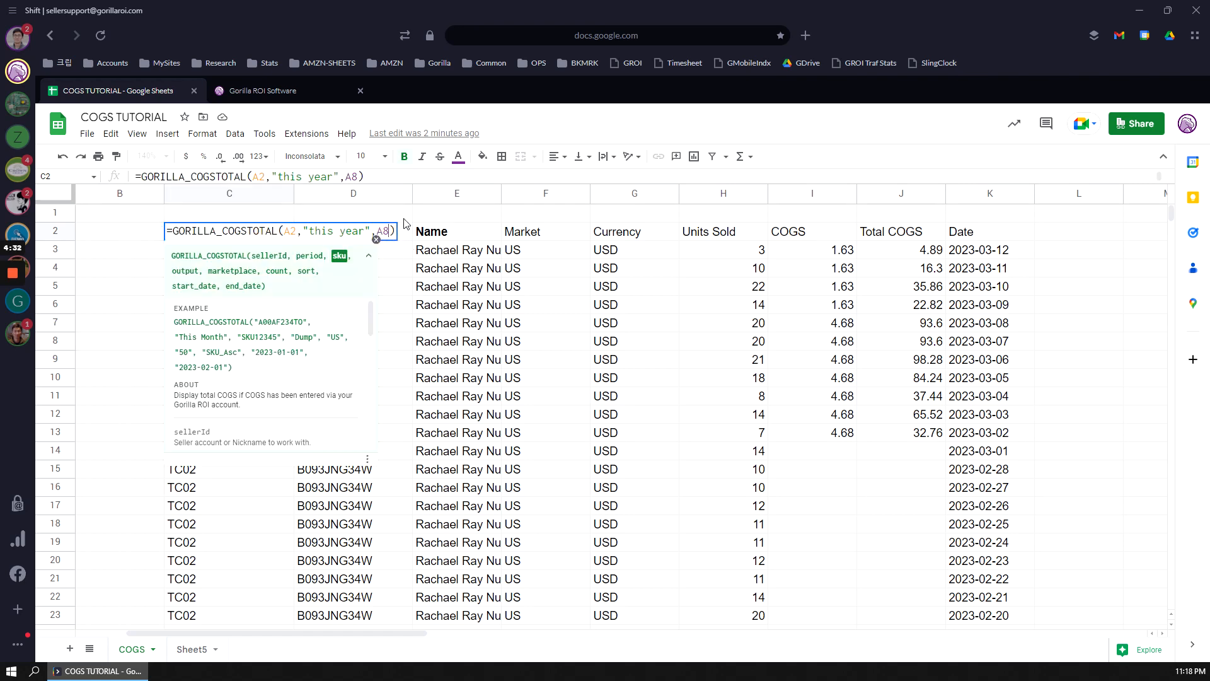
text(,"DUMP)
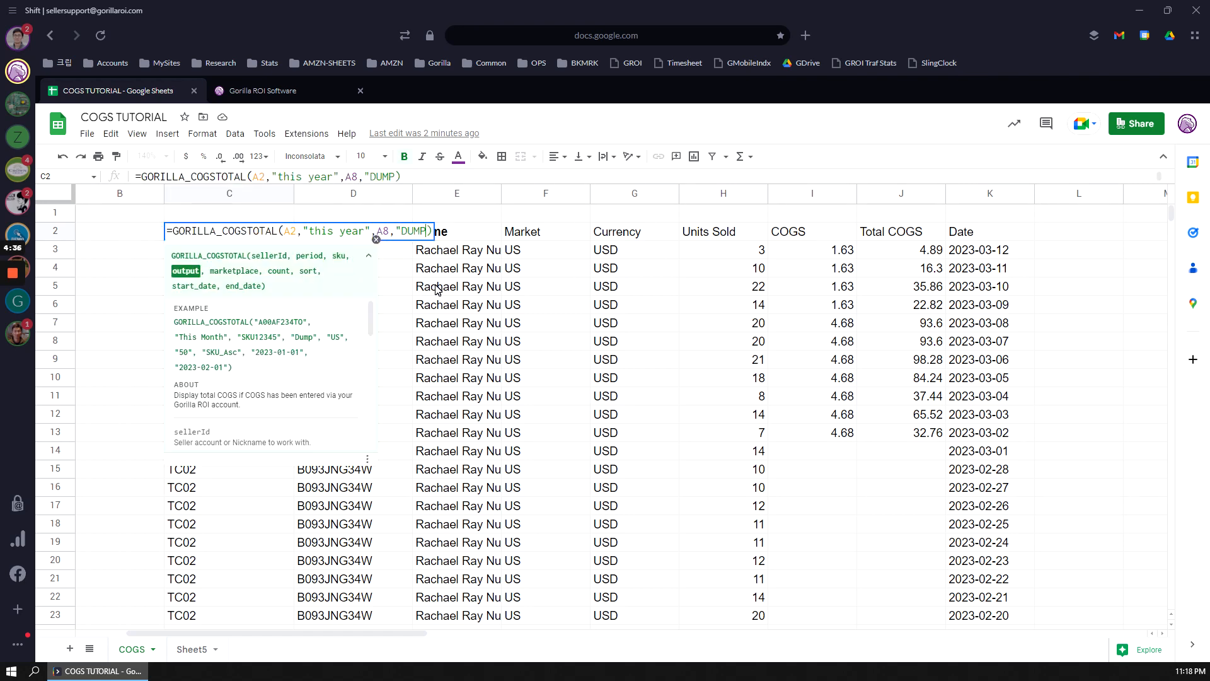
text(")
key(Return)
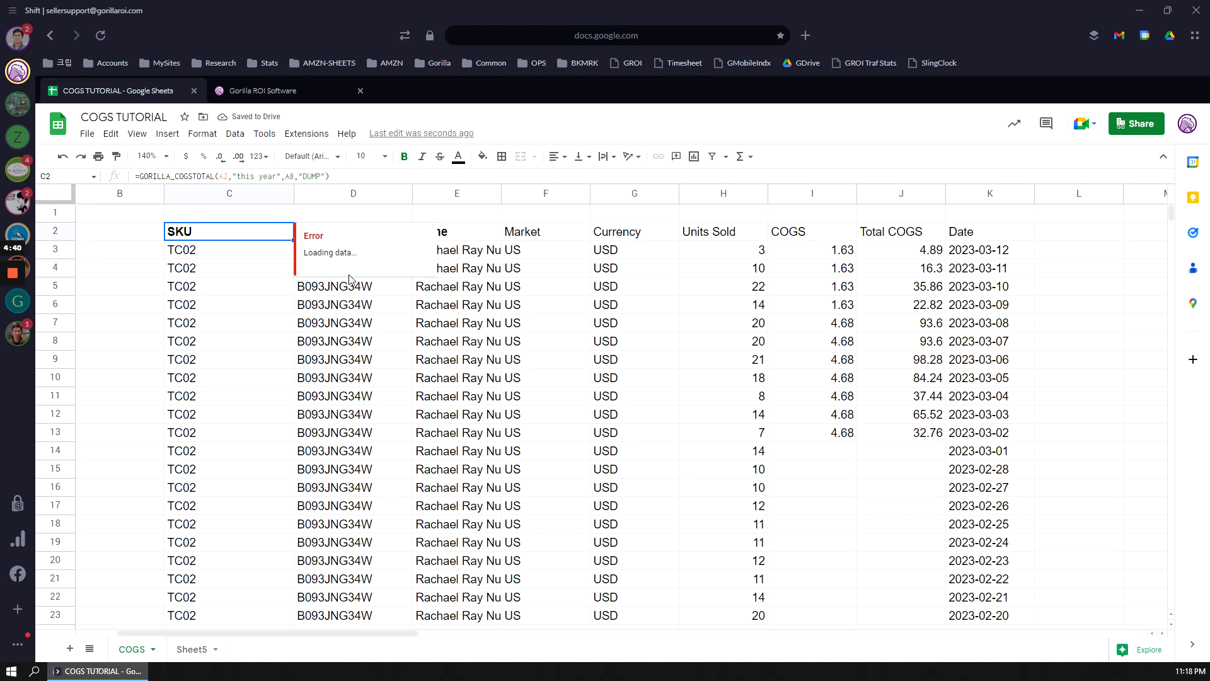
In C2's GORILLA_COGSTOTAL formula, shorten the output argument to "D" and change the period argument to 2022
click(321, 175)
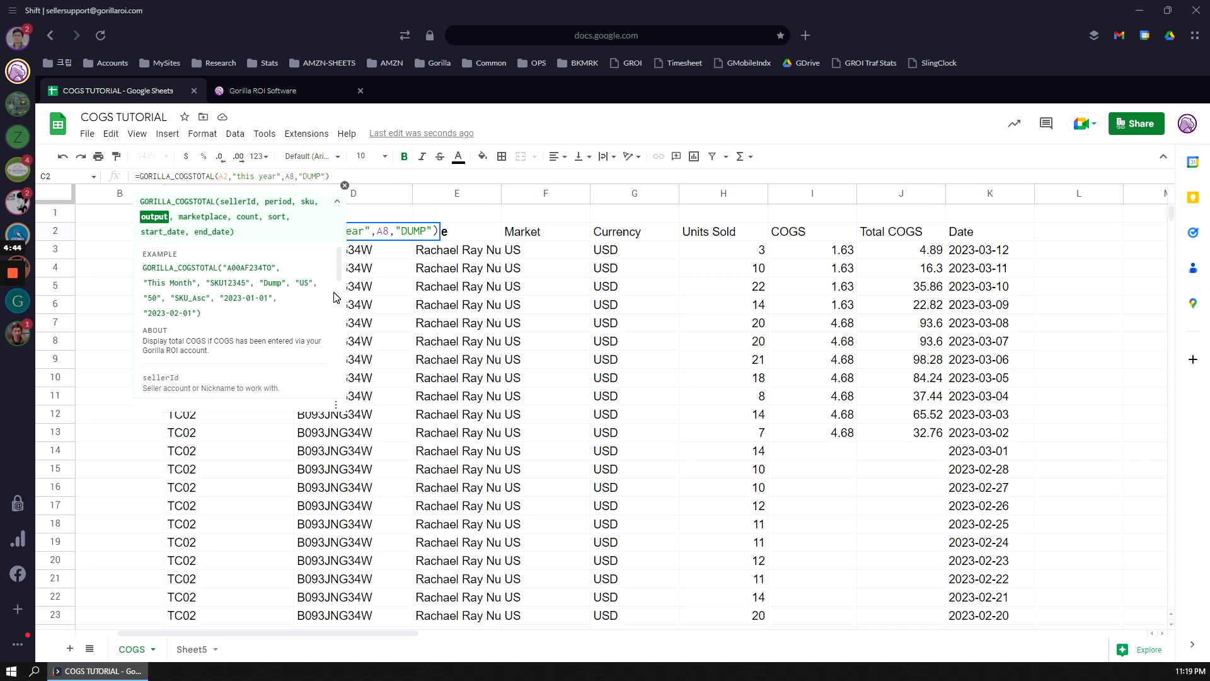
key(BackSpace)
key(BackSpace)
key(BackSpace)
key(Left)
key(Left)
key(Left)
key(Left)
key(Left)
key(Left)
key(Left)
key(Left)
key(Left)
key(Left)
key(Left)
key(BackSpace)
key(BackSpace)
key(BackSpace)
key(BackSpace)
key(BackSpace)
key(Delete)
key(Delete)
key(Delete)
key(Delete)
text(2022)
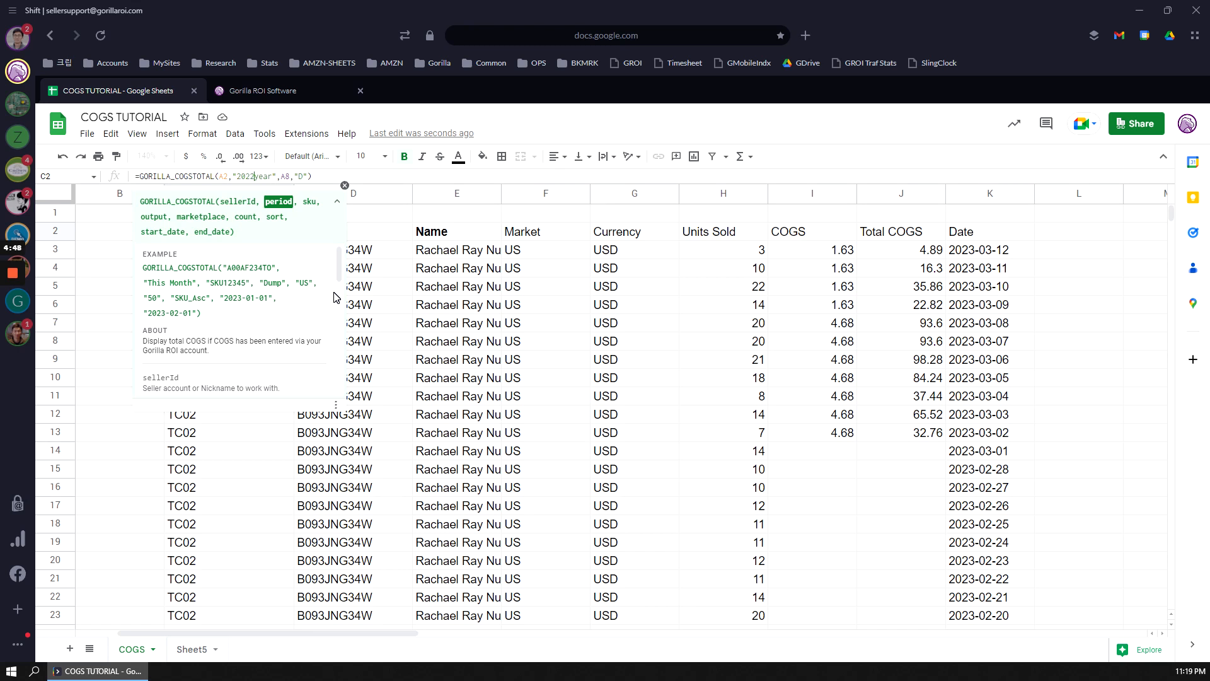
Complete the output argument of the C2 formula as "TOTAL" and apply the formula
key(End)
key(Left)
key(Left)
text(OTAL)
key(Return)
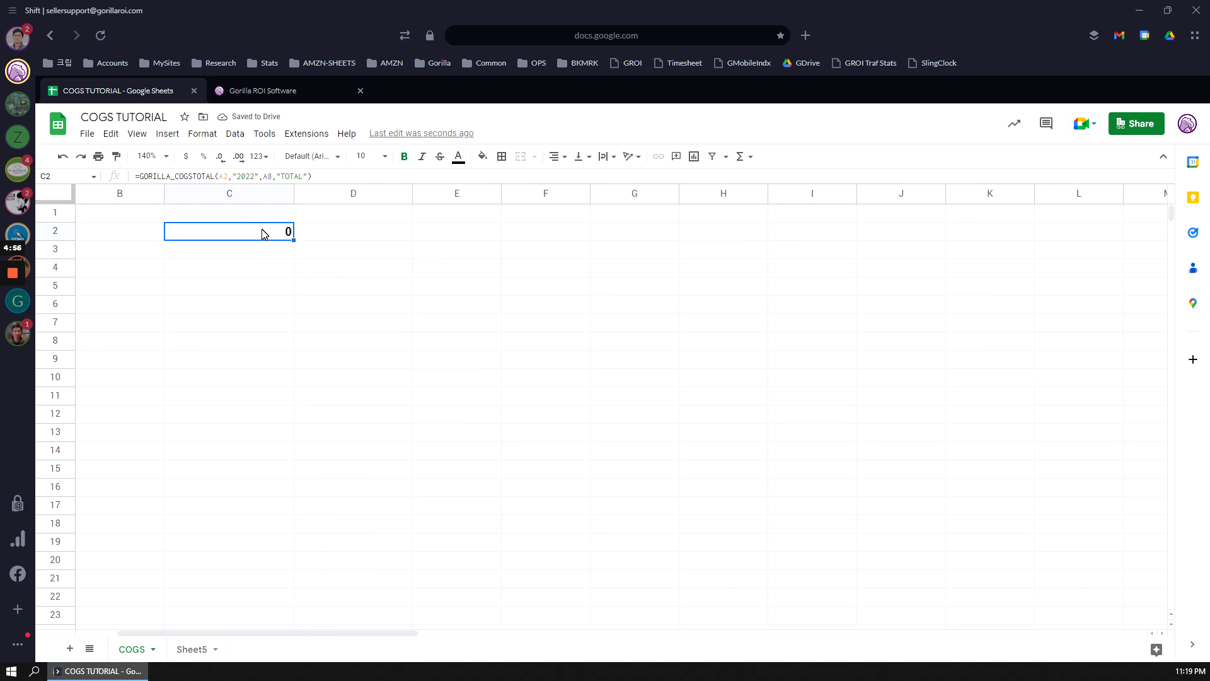
Remove the A8 SKU argument from the GORILLA_COGSTOTAL formula in C2, leaving it blank, and apply the formula
double_click(267, 177)
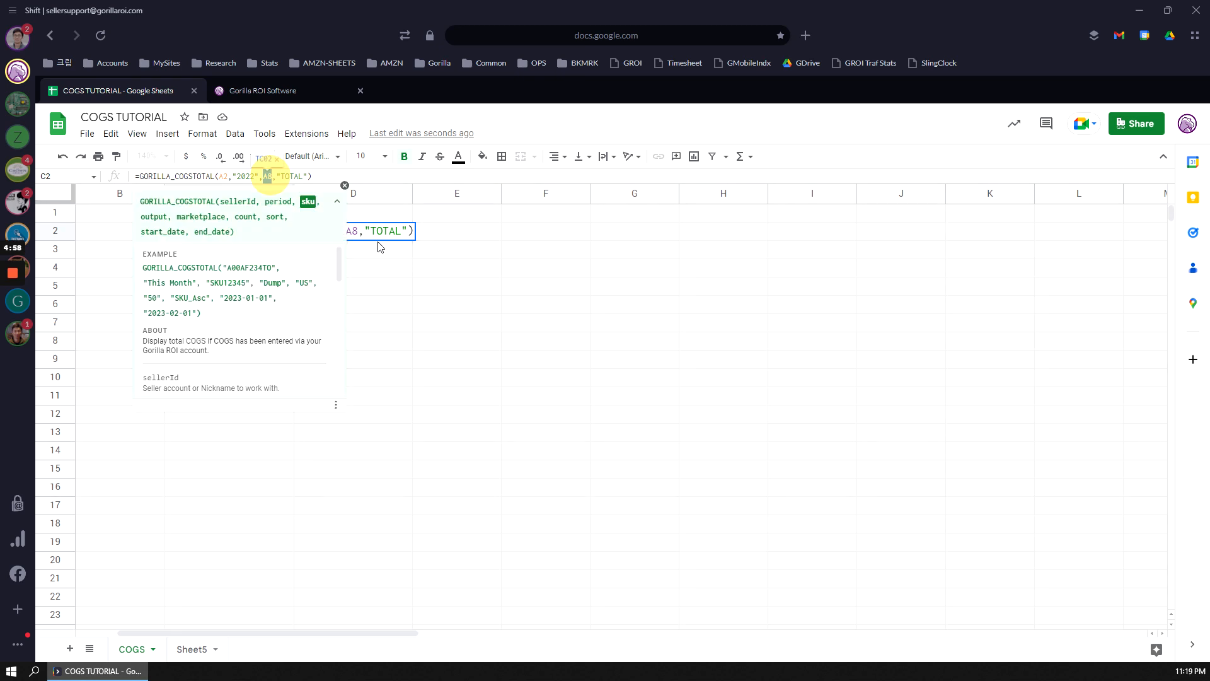
key(BackSpace)
key(Return)
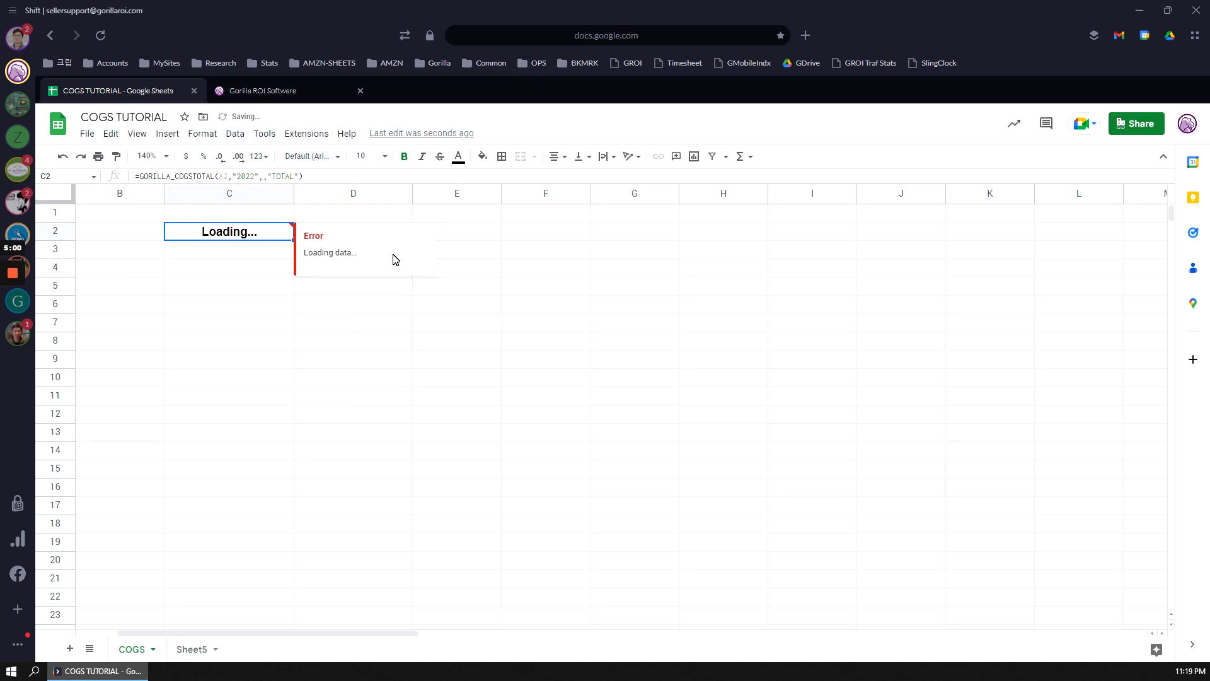
click(217, 339)
click(269, 234)
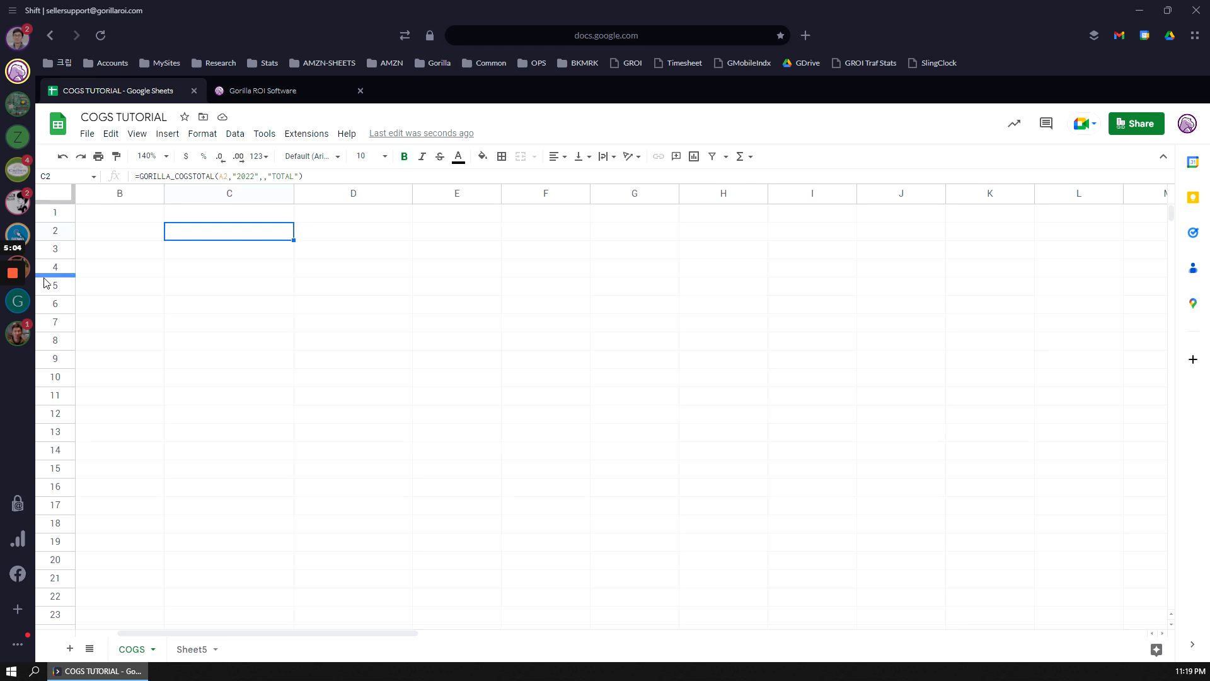
Open the "this year" formula in C2, examine its blank SKU argument, and close it without editing
click(6, 323)
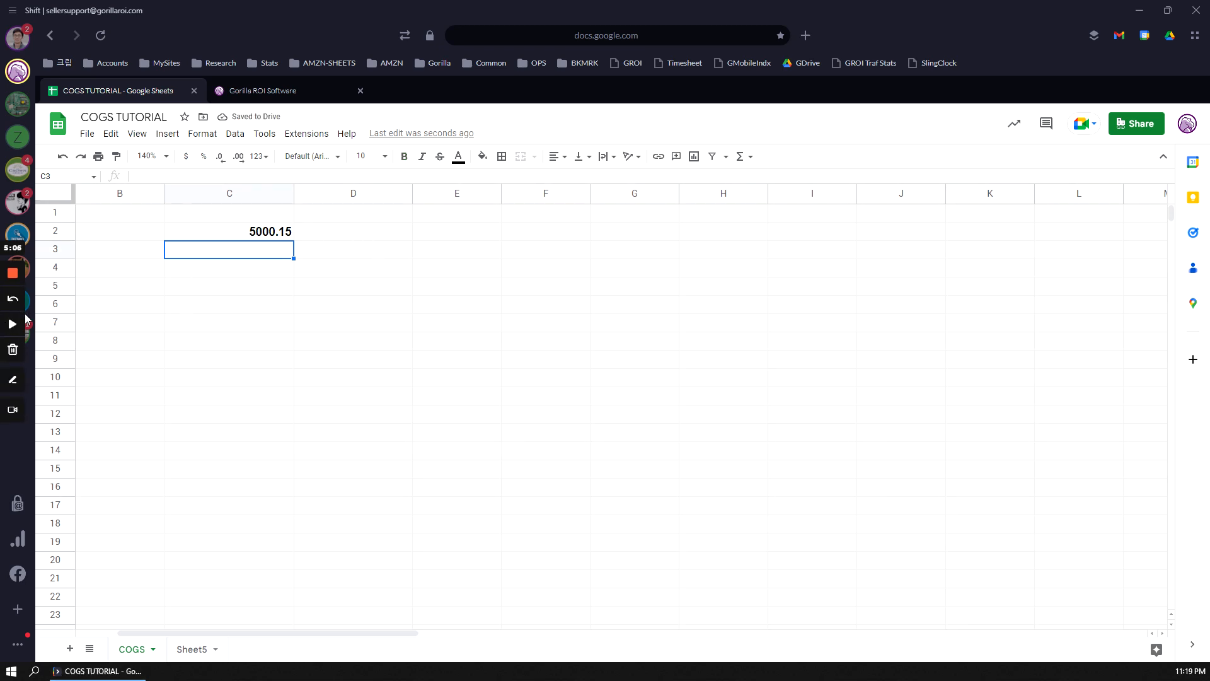
click(228, 225)
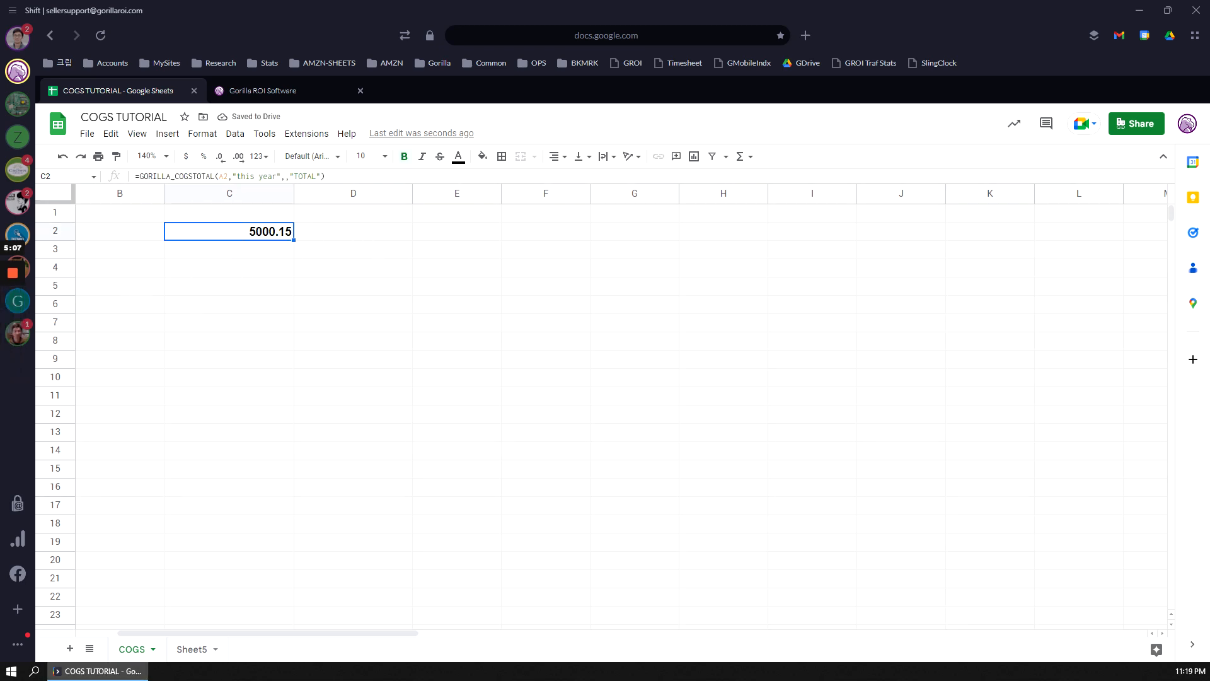
click(245, 275)
double_click(260, 227)
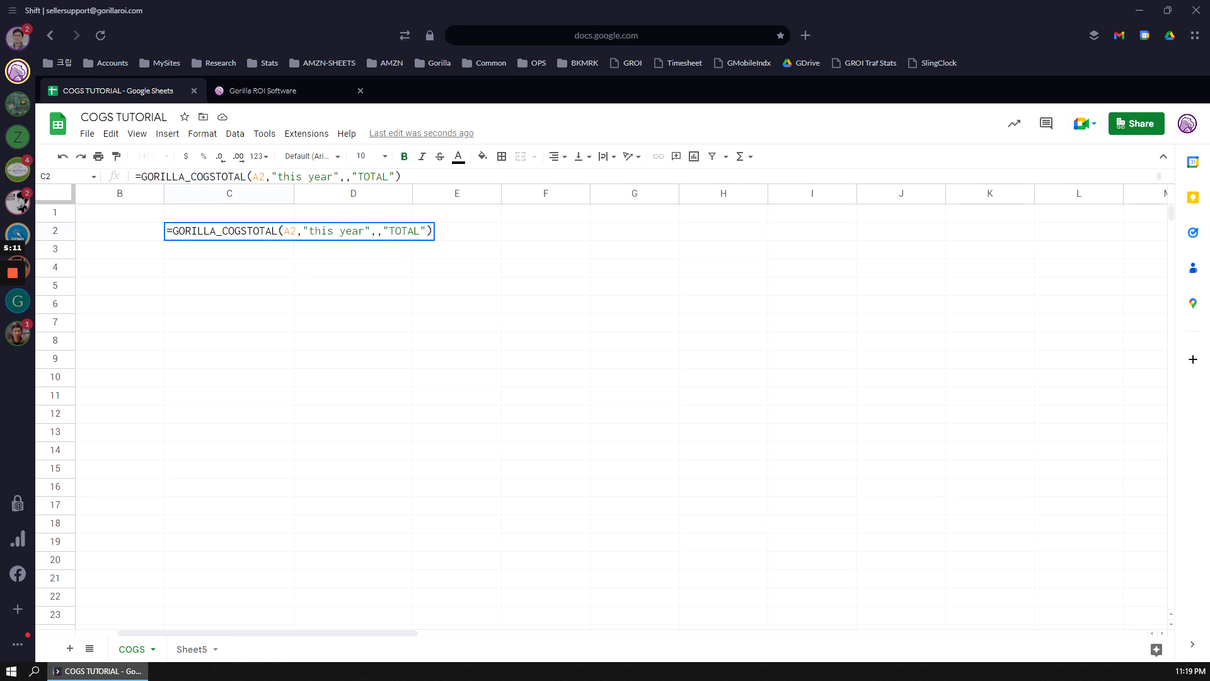
click(373, 232)
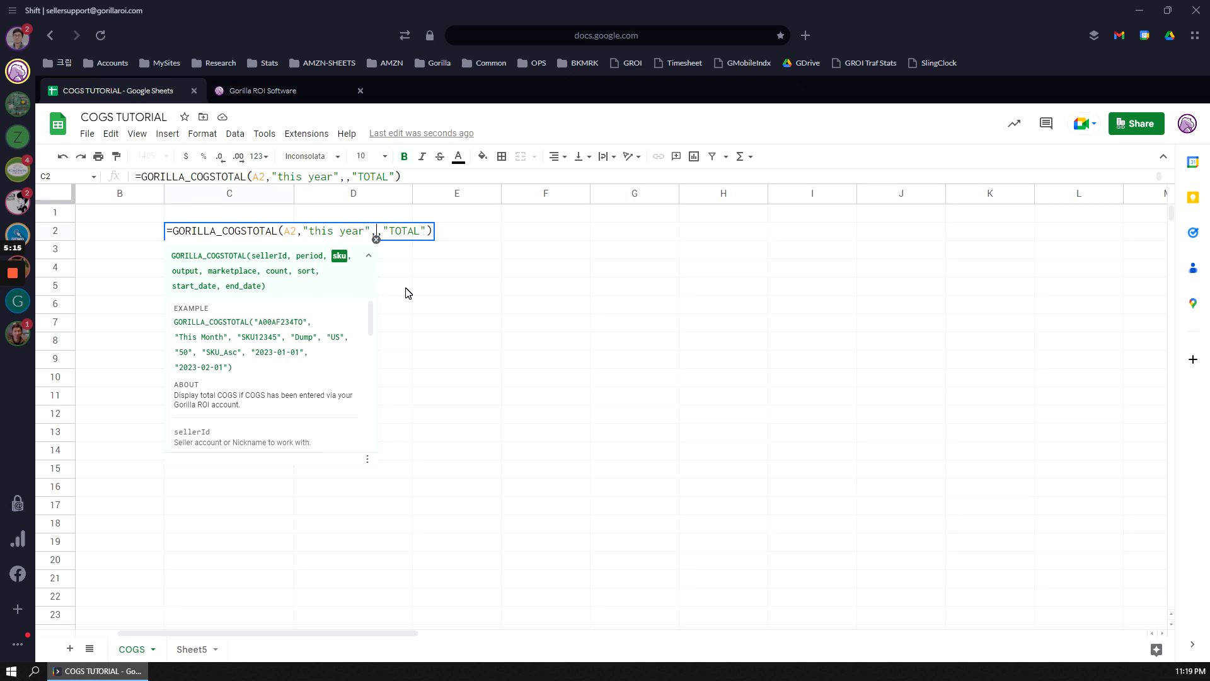
key(Escape)
Try formatting the total in C2 as currency and undo the formatting
click(245, 250)
click(246, 234)
click(186, 156)
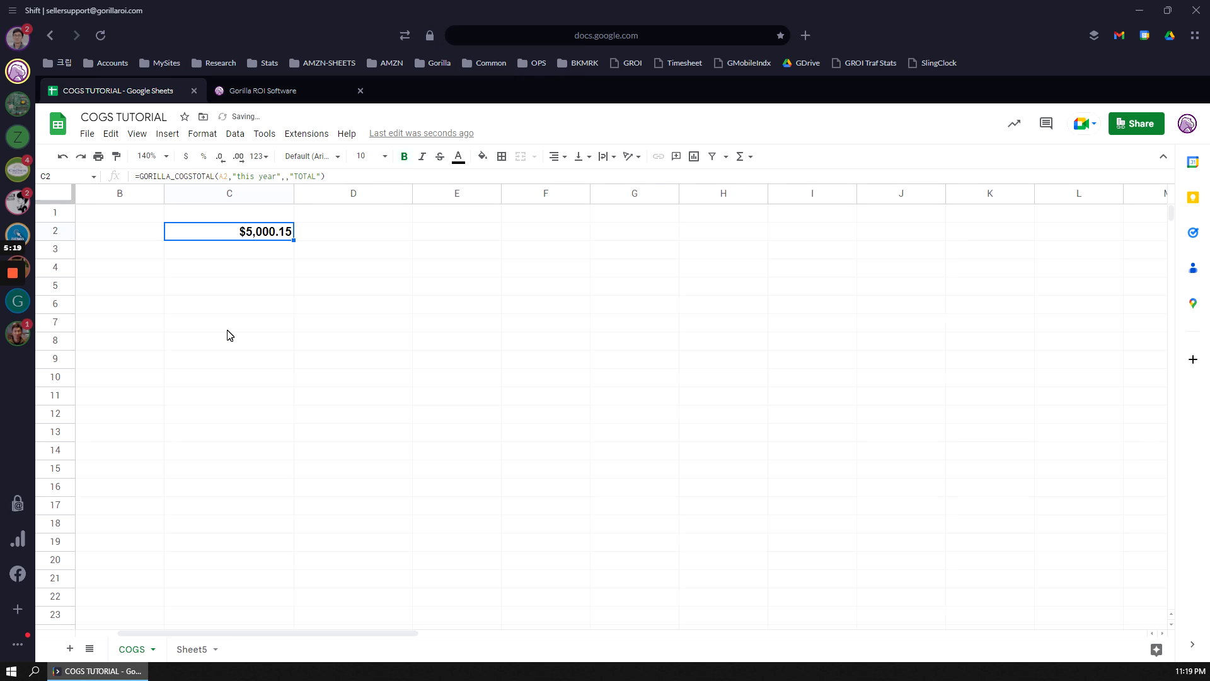
key(ctrl+z)
Enter the heading "TOTAL COGS for THIS YEAR" in C1, above the formula result
click(237, 323)
click(246, 232)
key(Up)
text(TOTAL )
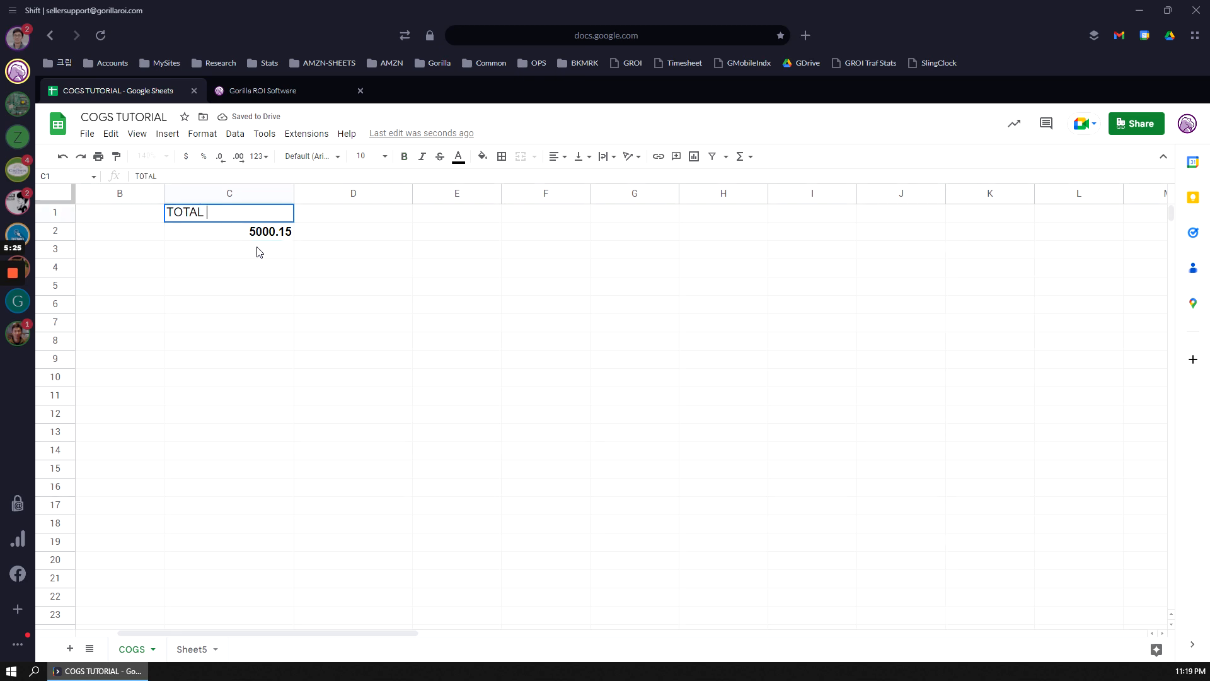
text(COGS for THIS YEAR)
key(Return)
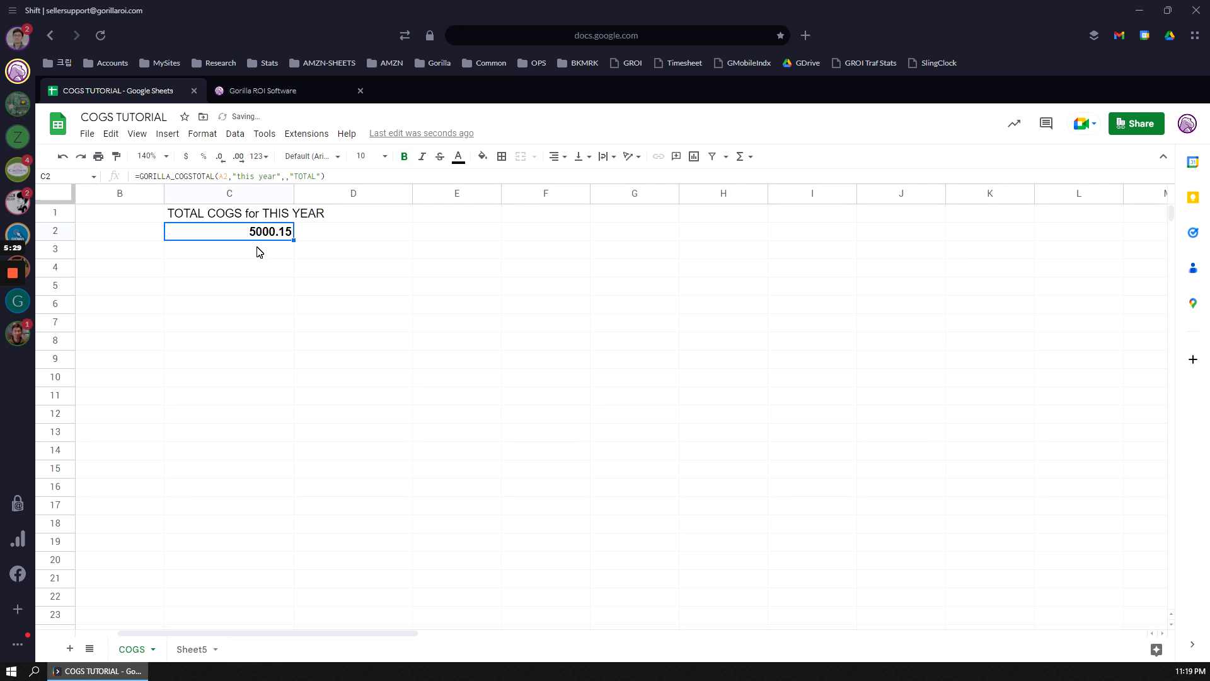
click(404, 219)
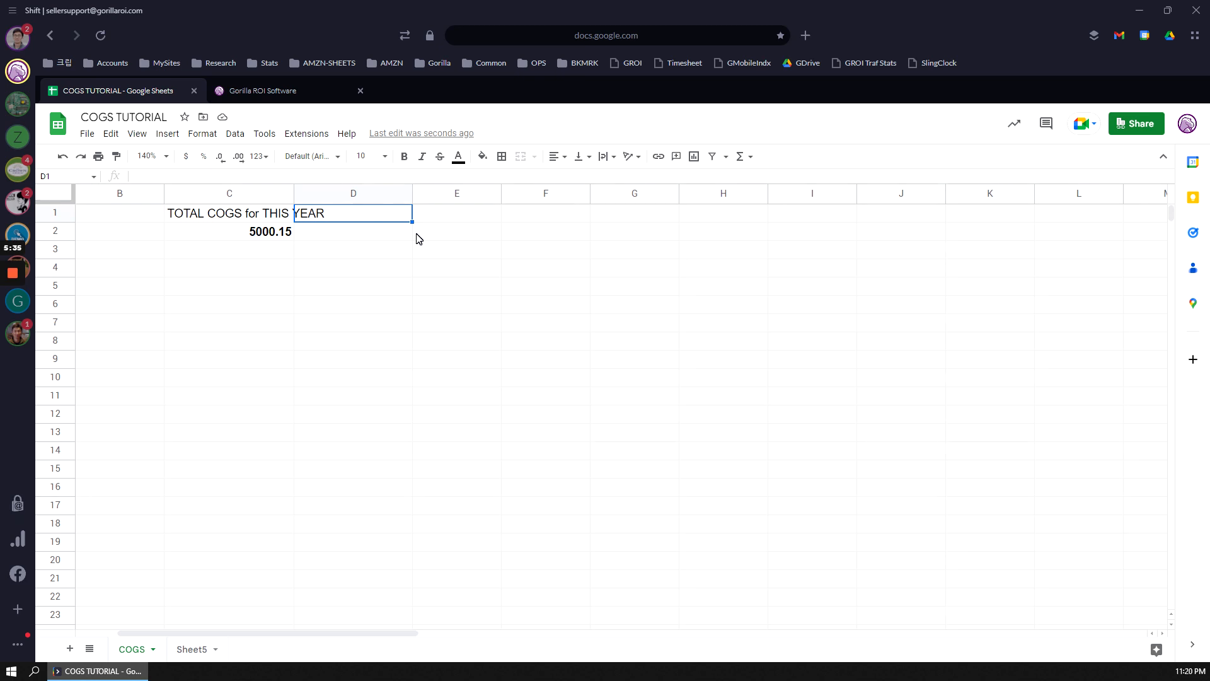
key(Down)
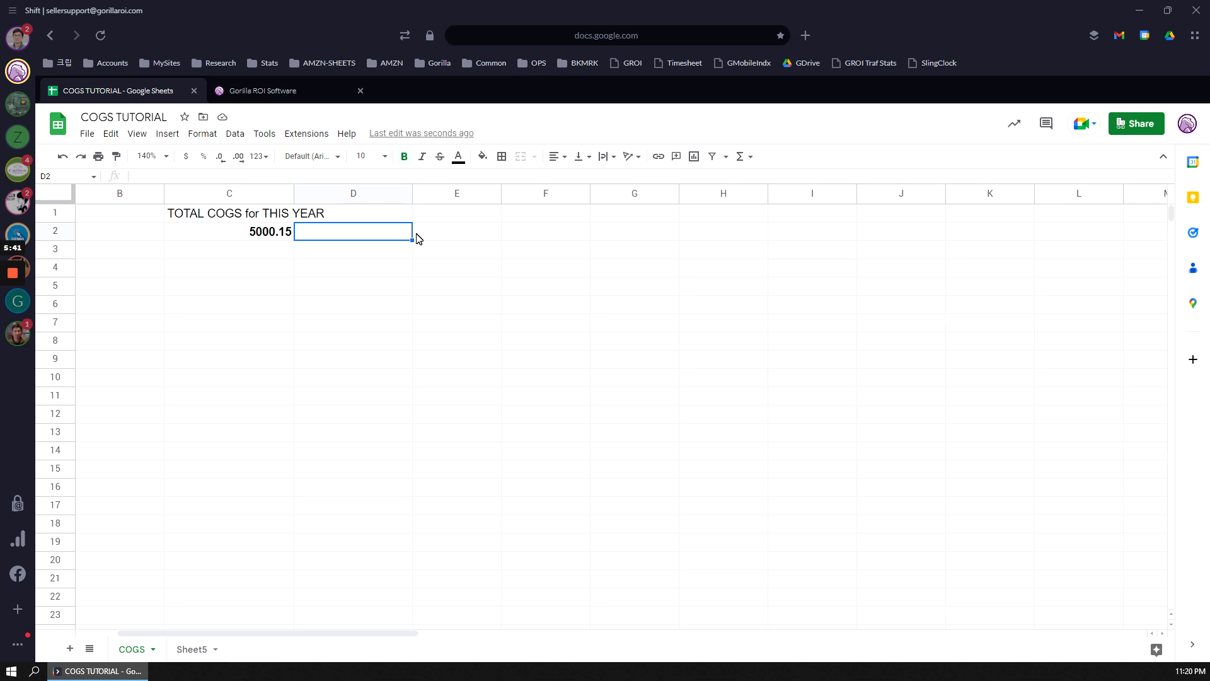
key(Left)
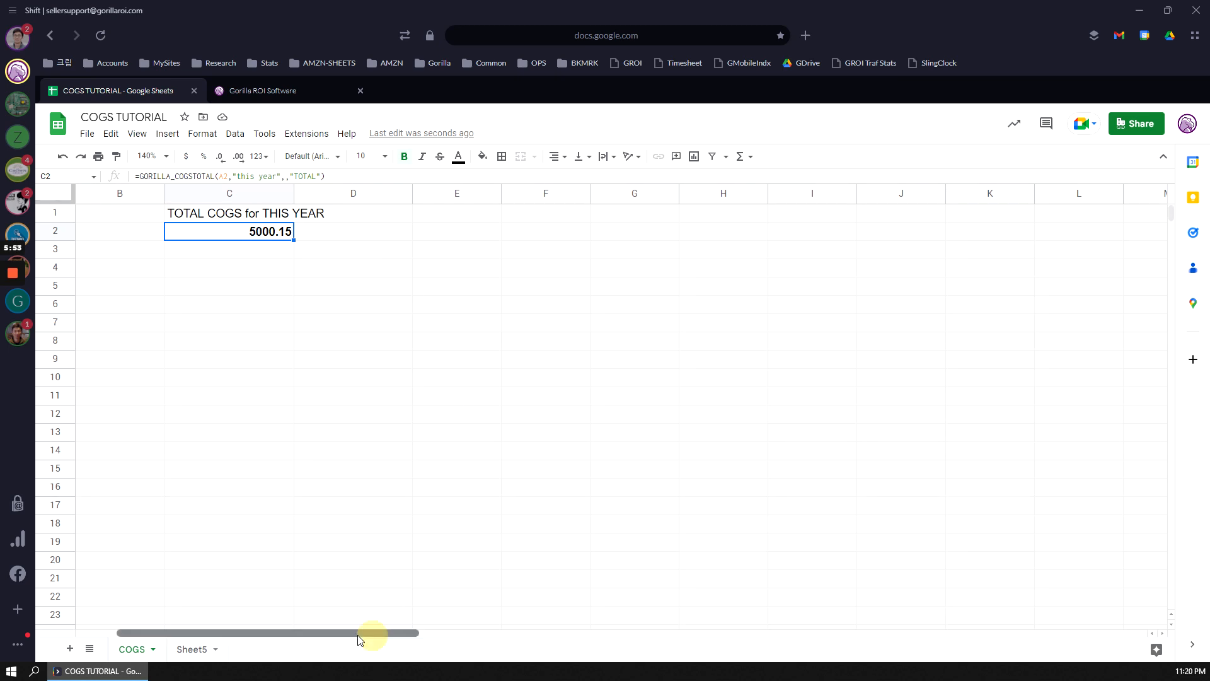
In C2's GORILLA_COGSTOTAL formula, replace the output argument with "DUMP" and skip the marketplace argument to reach count
drag(364, 633, 220, 632)
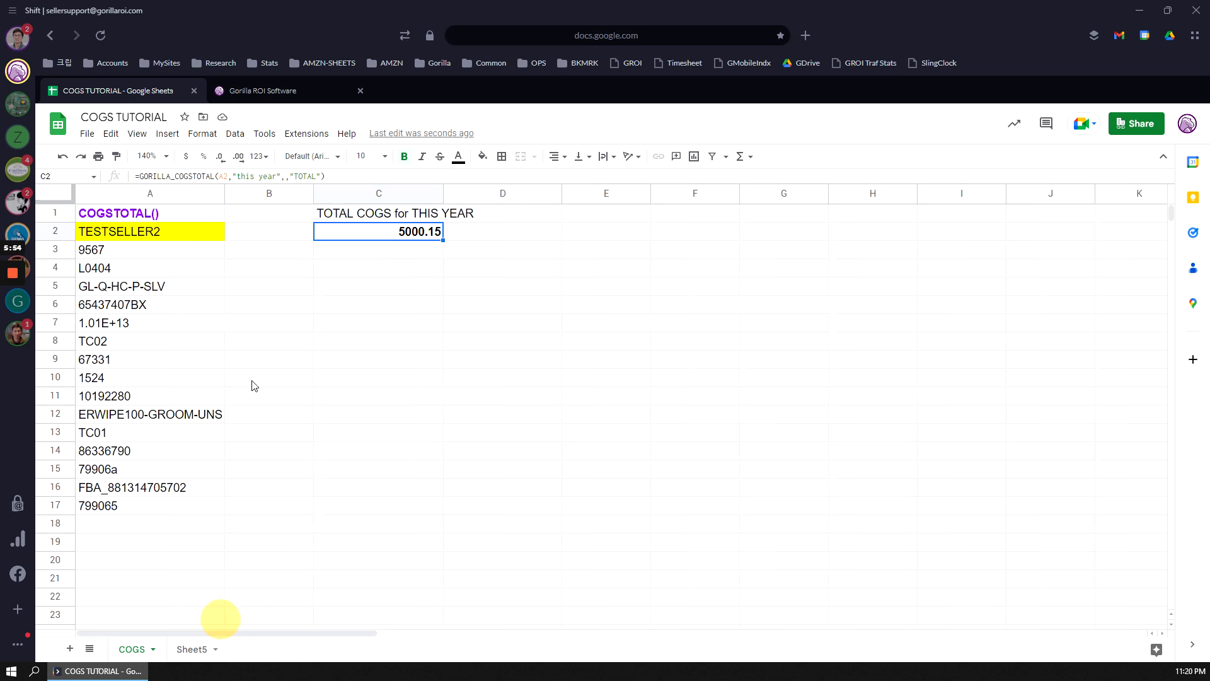
double_click(376, 243)
click(525, 239)
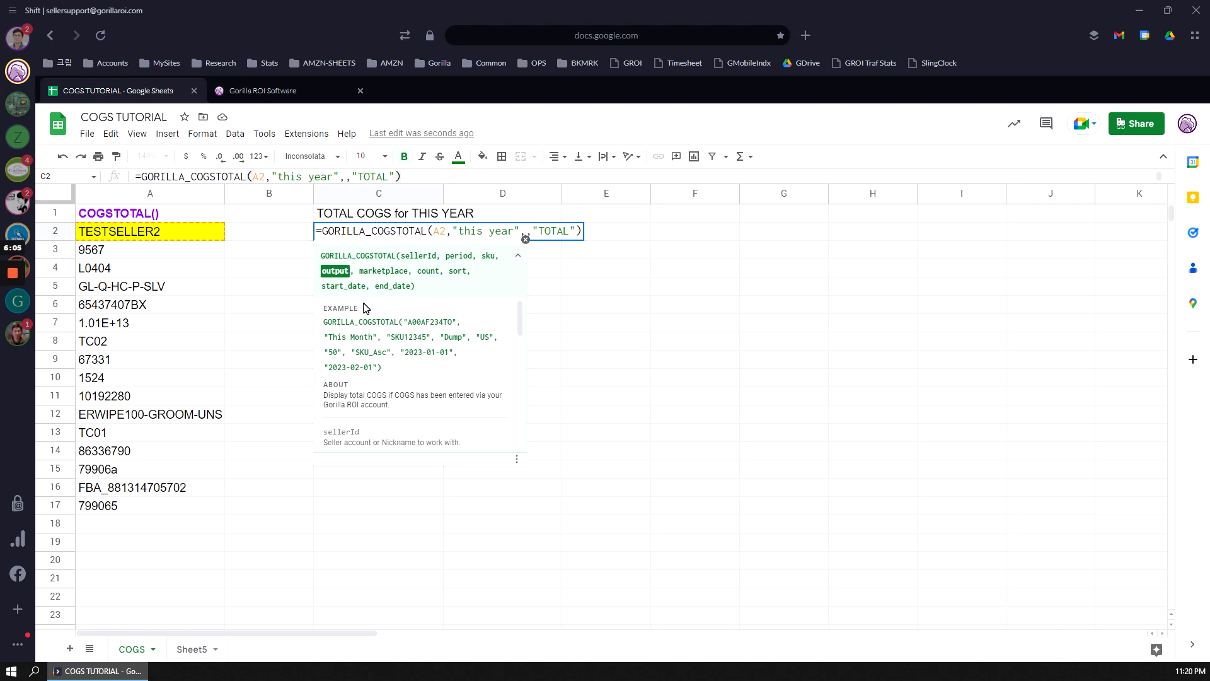
key(BackSpace)
key(BackSpace)
key(BackSpace)
key(BackSpace)
key(BackSpace)
key(BackSpace)
key(BackSpace)
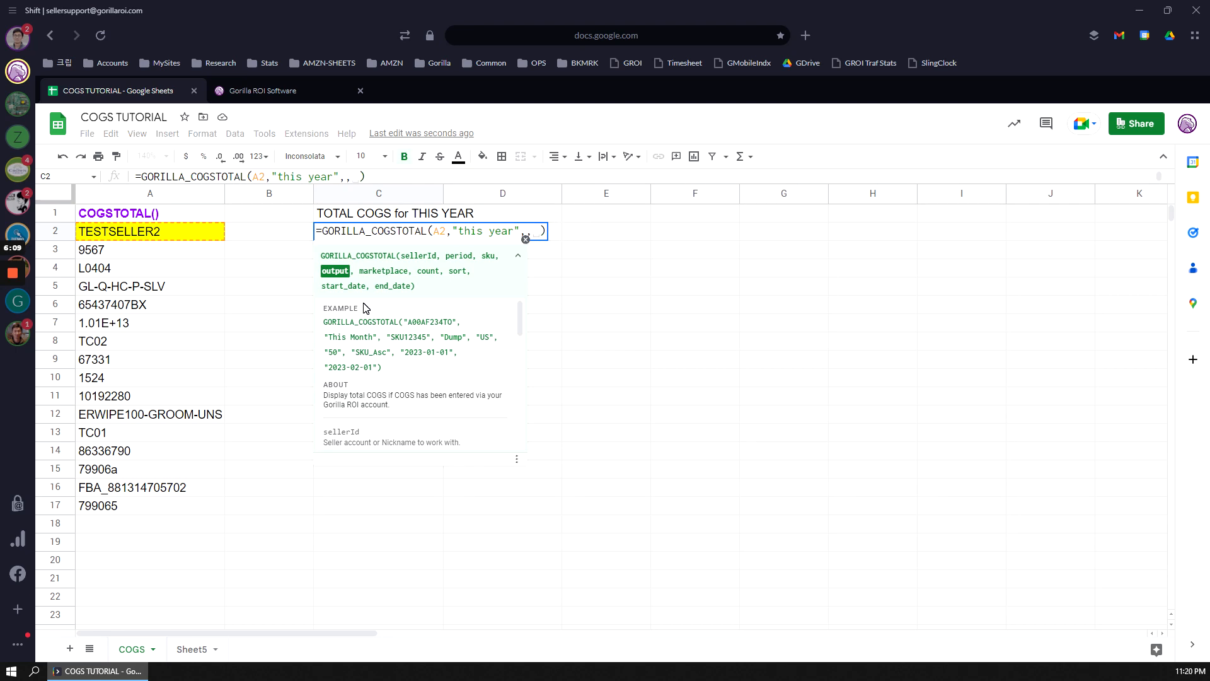
text("DUMP")
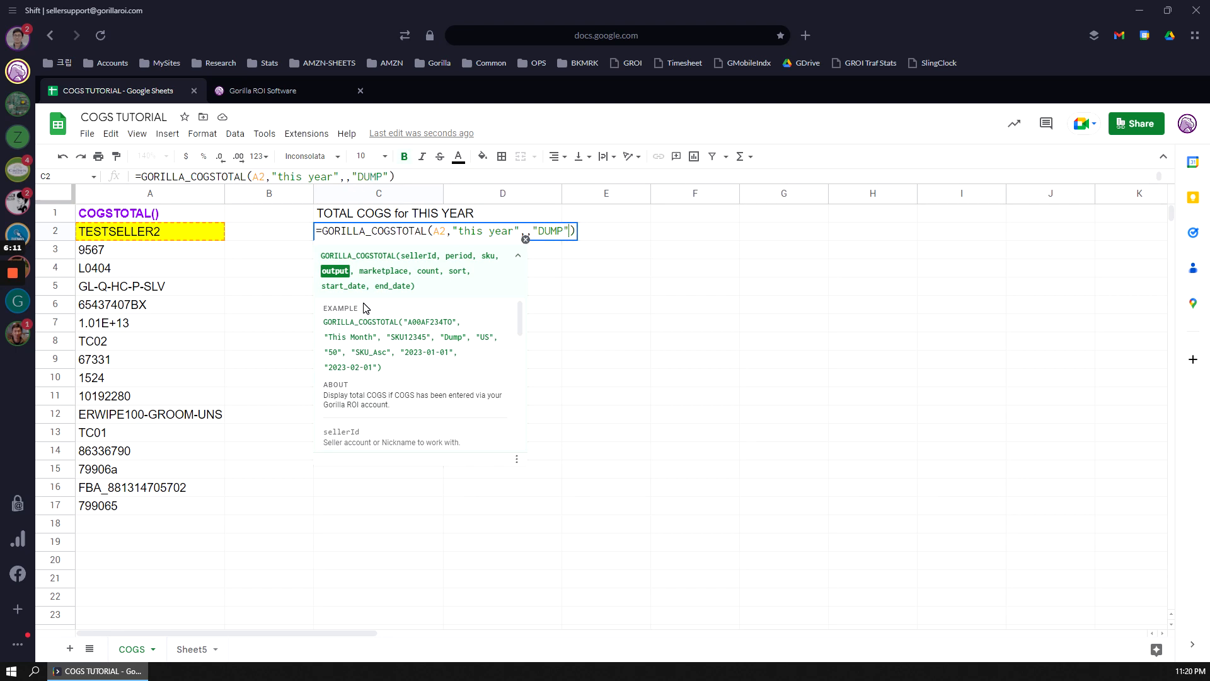
text(, )
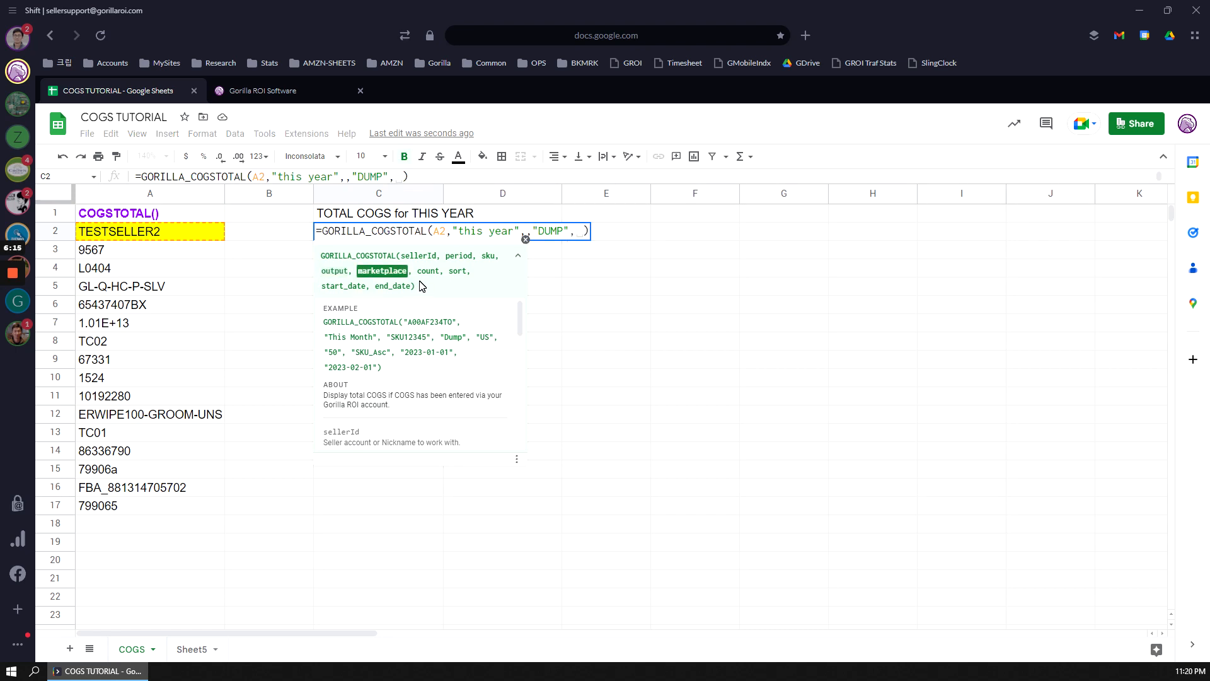
text(,)
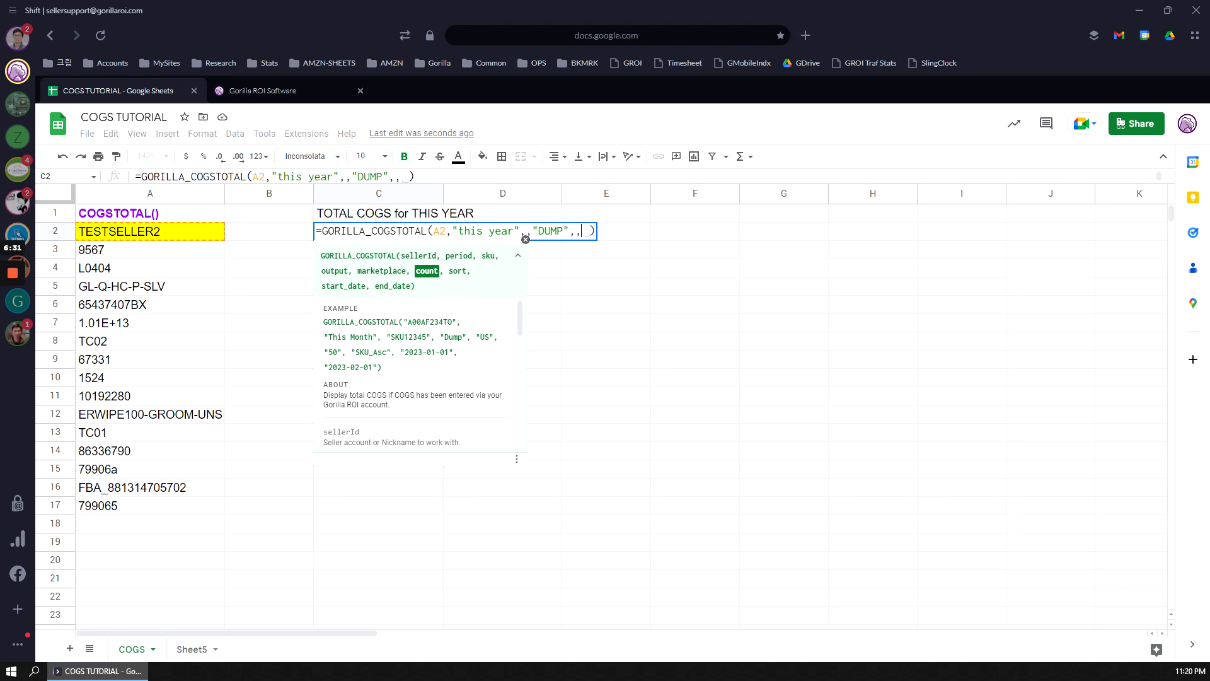
Fill the blank SKU argument of the C2 formula with "TC02"
click(526, 240)
click(526, 231)
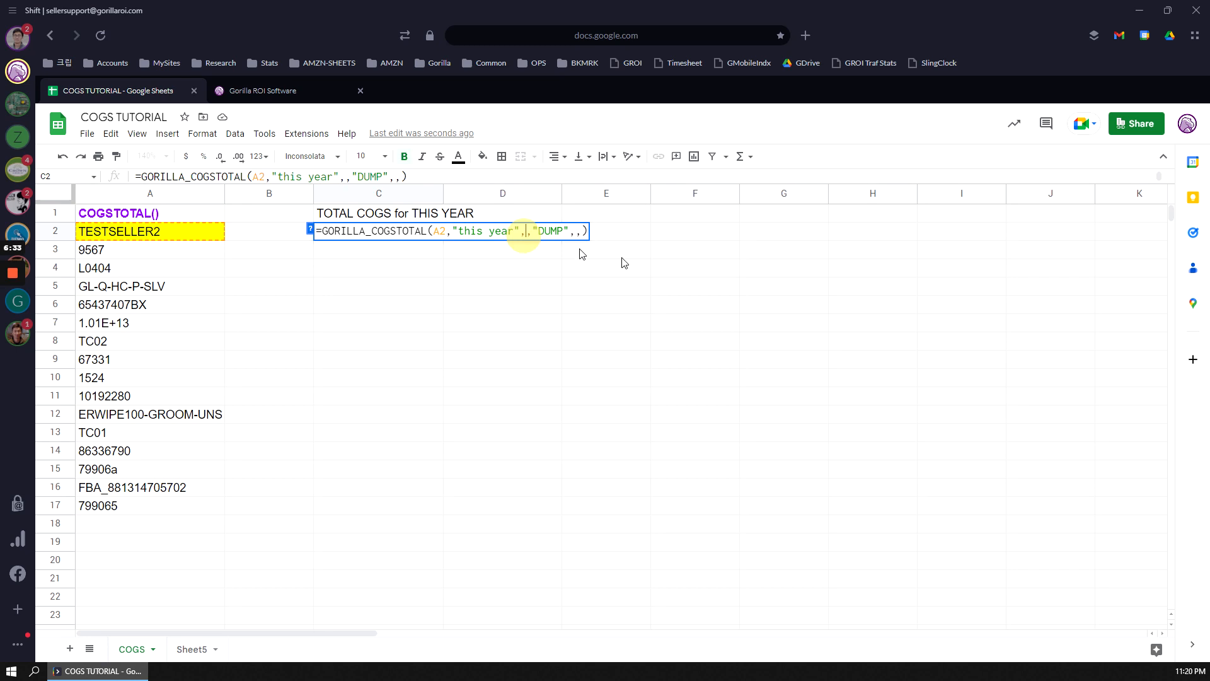
text("TC02")
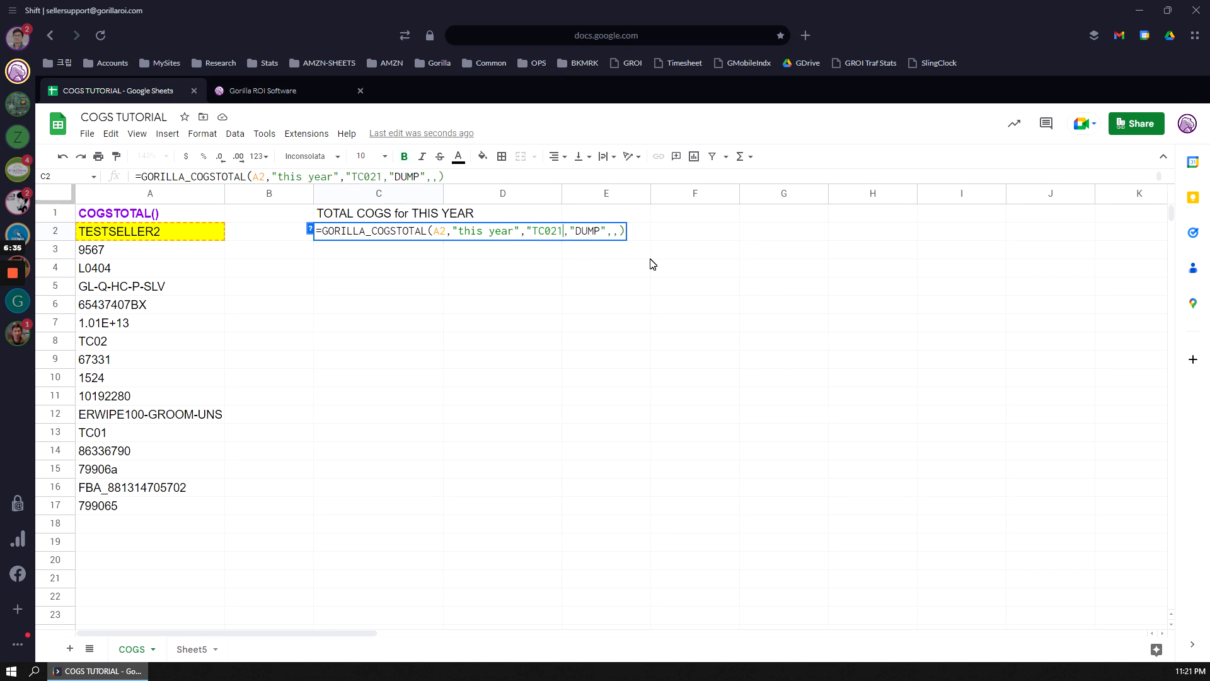
Leave the marketplace argument blank, set the count argument to 10, and apply the C2 formula
key(End)
key(Left)
key(Left)
click(310, 228)
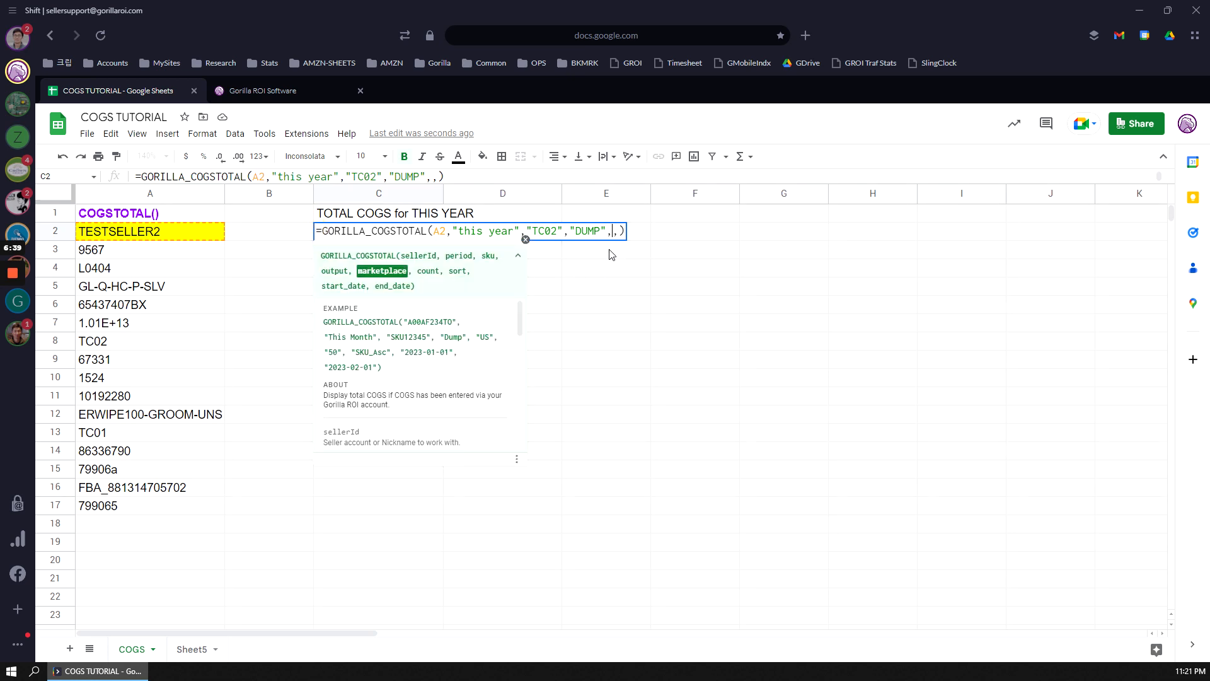
click(613, 231)
text(10)
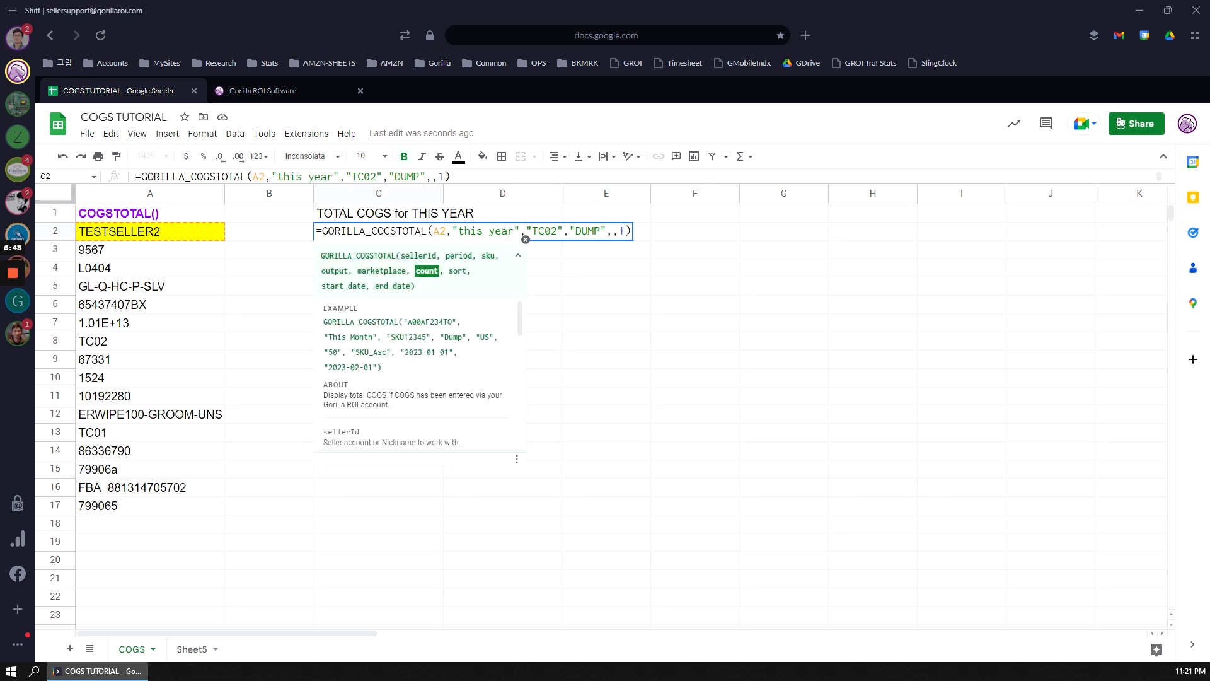
key(Return)
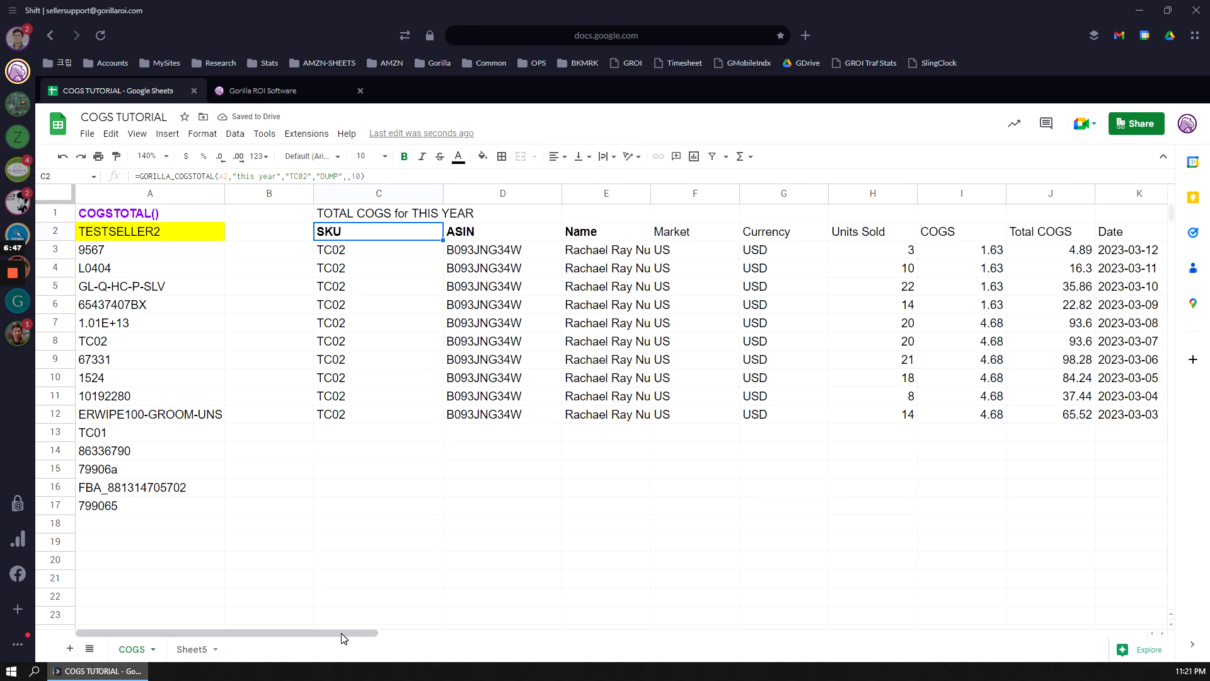
Examine the dates and COGS values in the TC02 dump
drag(366, 633, 456, 633)
drag(902, 250, 905, 410)
click(686, 318)
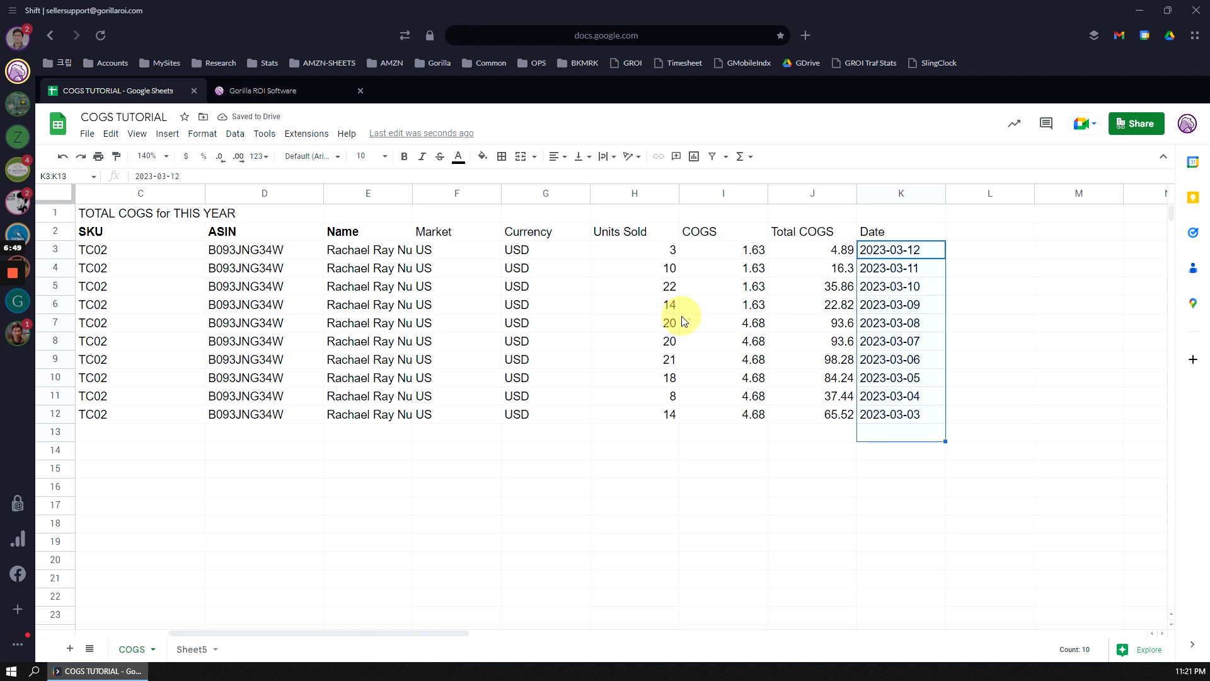
drag(457, 632, 325, 633)
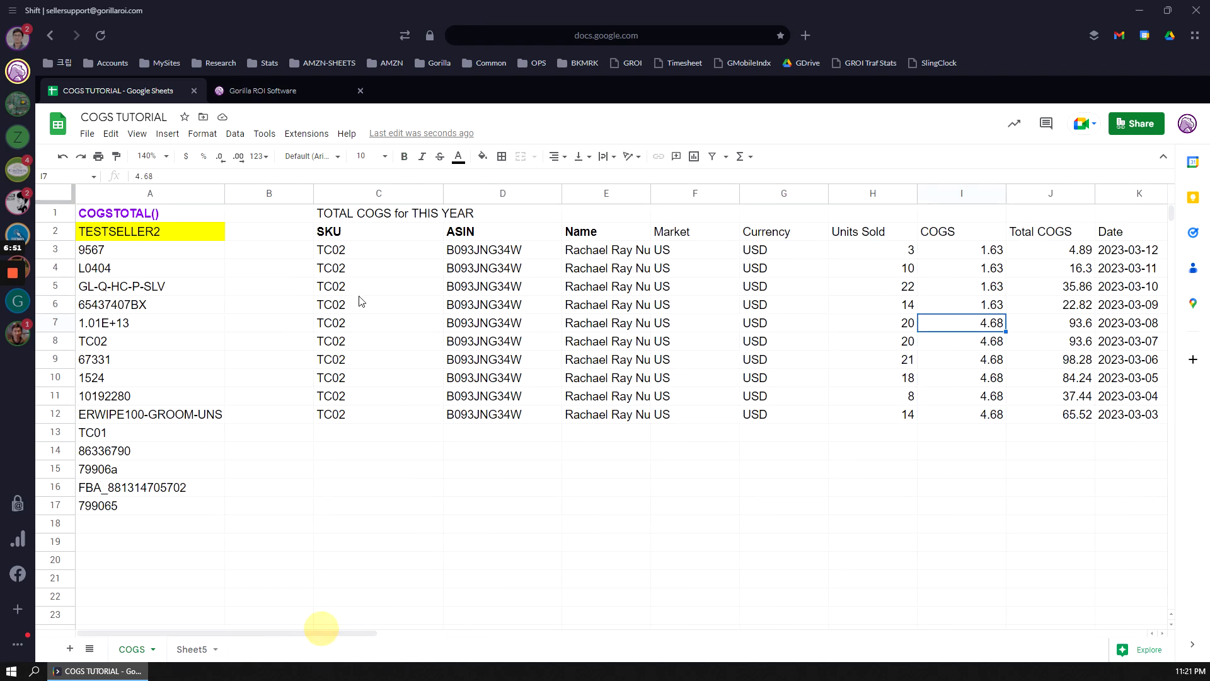
Examine the optional sort, start_date and end_date arguments in the C2 formula's help, leaving them blank
double_click(361, 233)
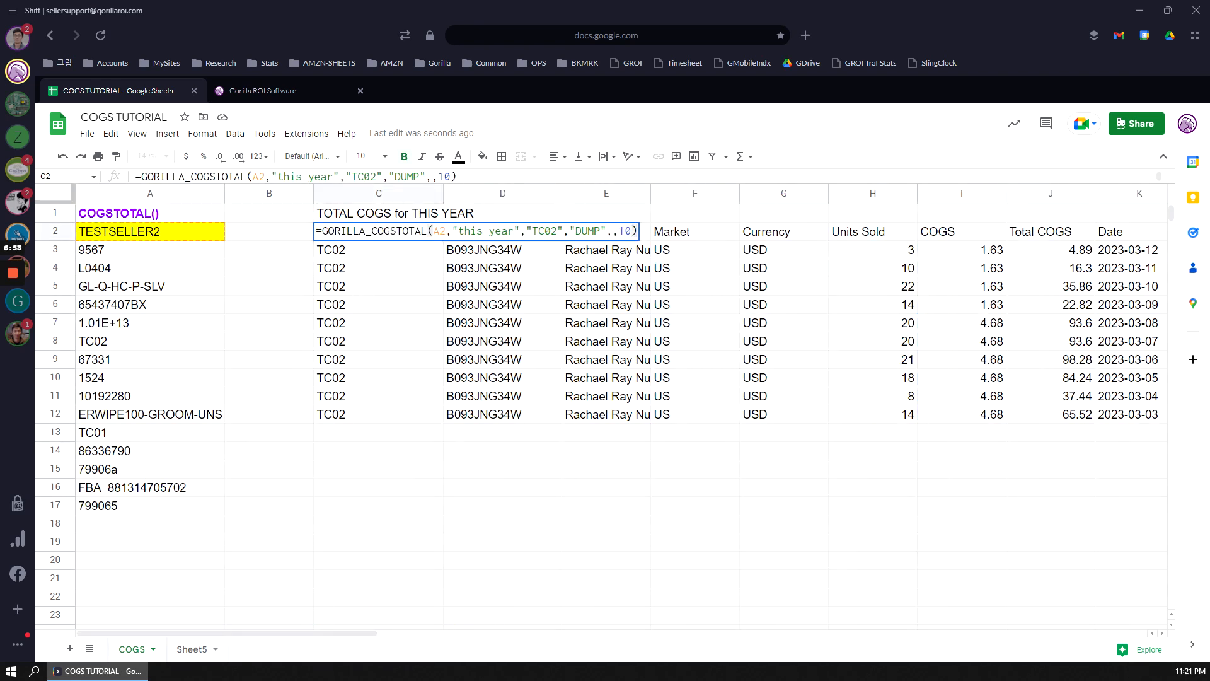
click(630, 230)
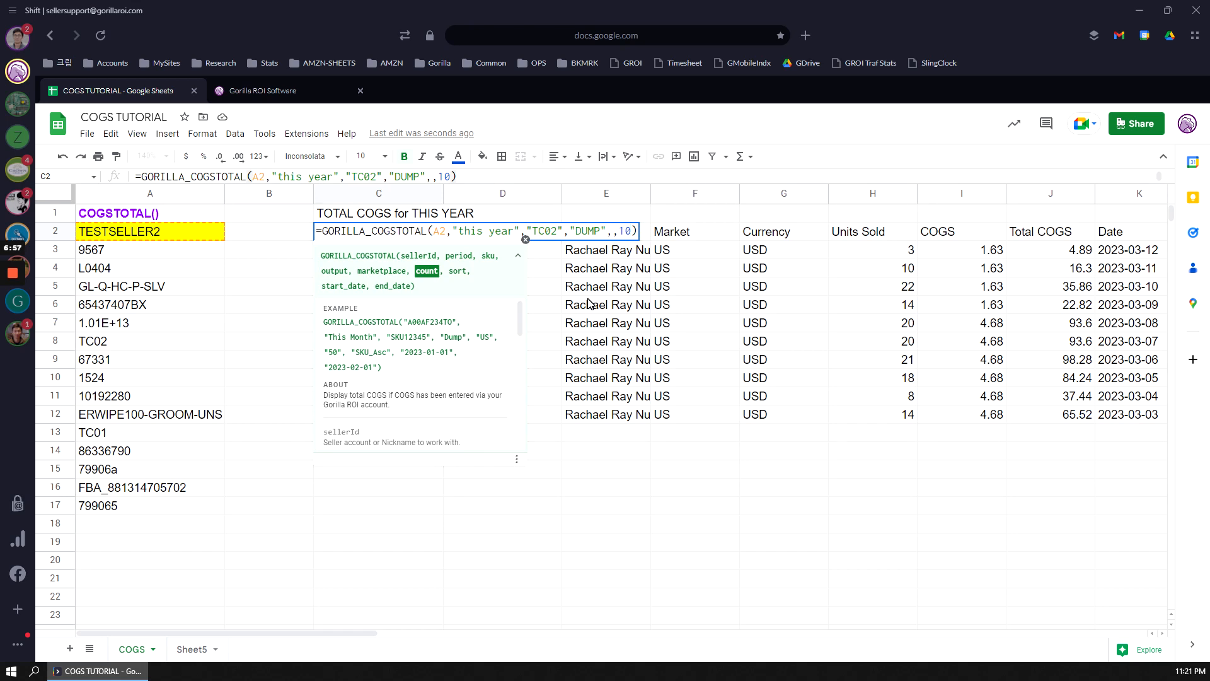
text(,)
drag(520, 318, 515, 419)
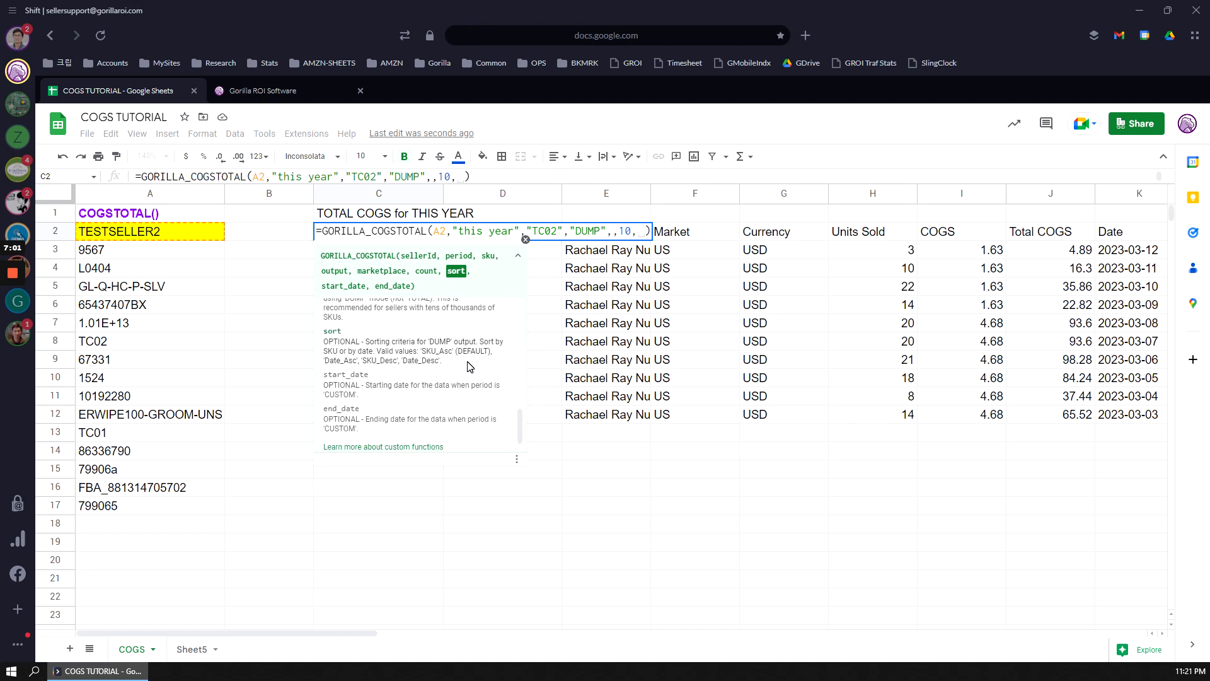
scroll(468, 366, down, 1)
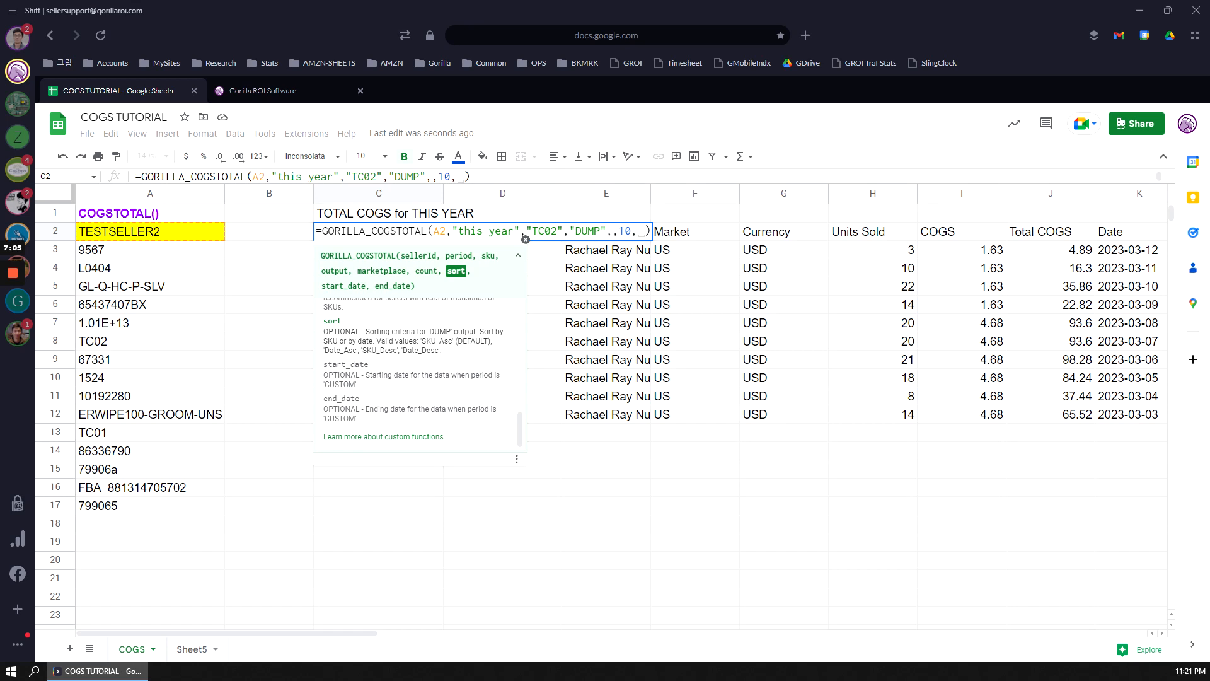
key(BackSpace)
text(,,,)
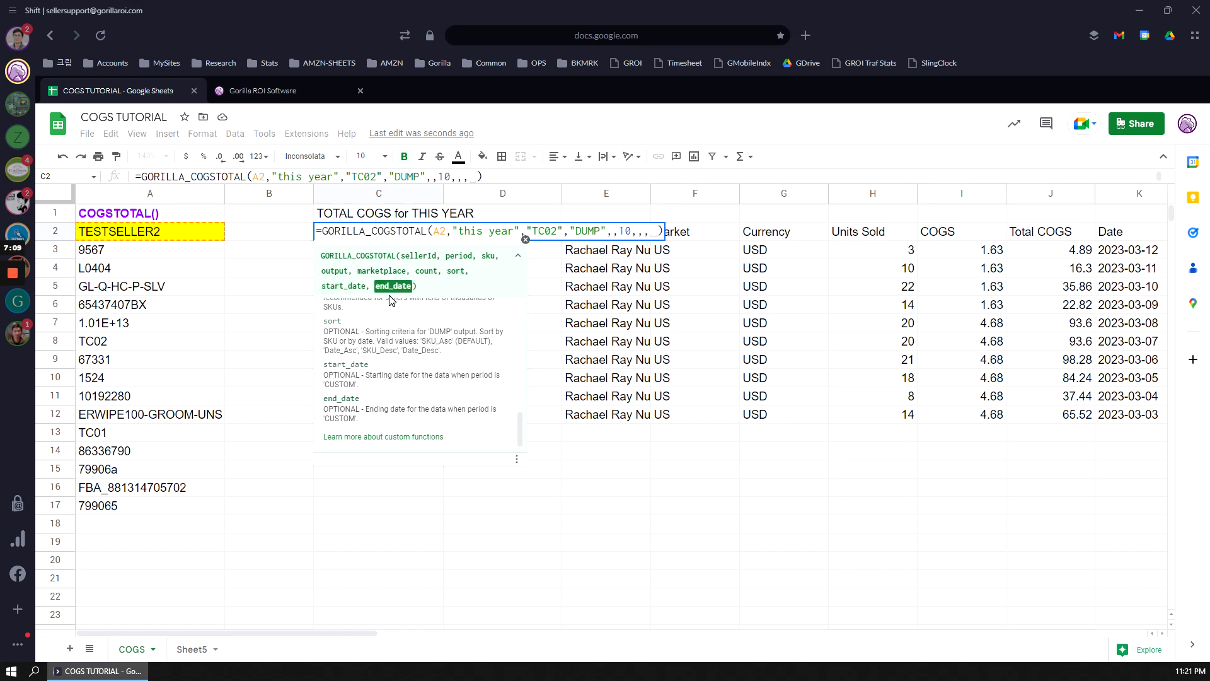
key(Return)
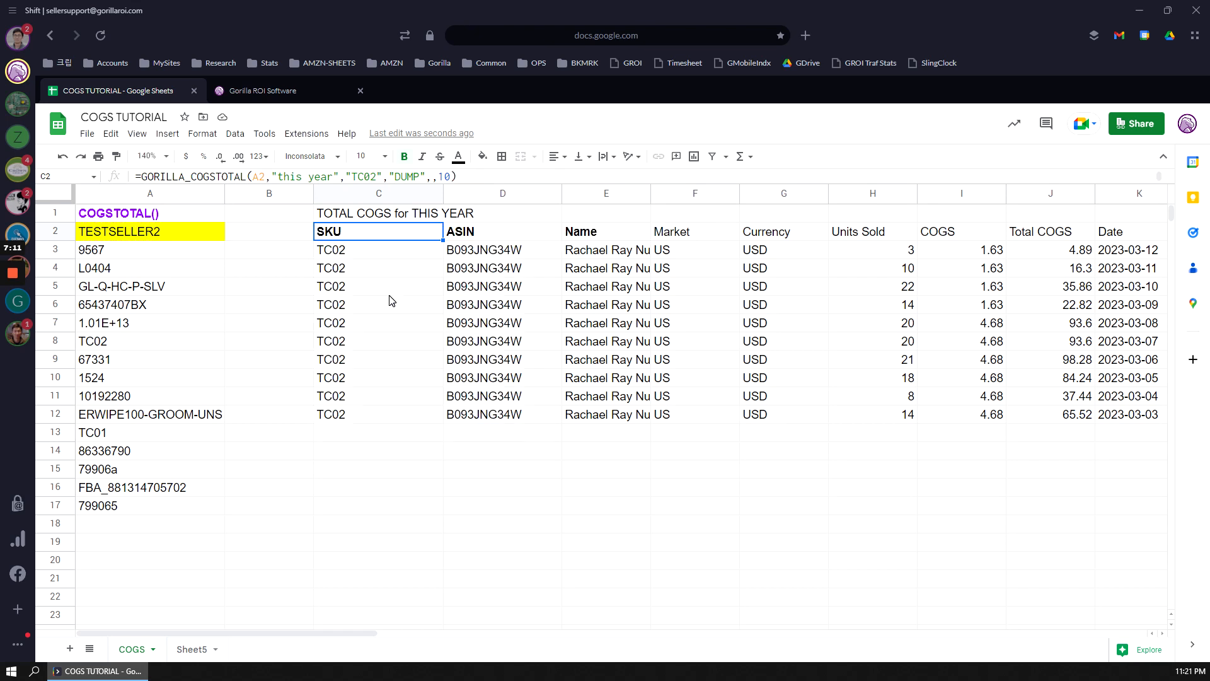
Clear the formula in C2 together with its TC02 results dump
click(383, 236)
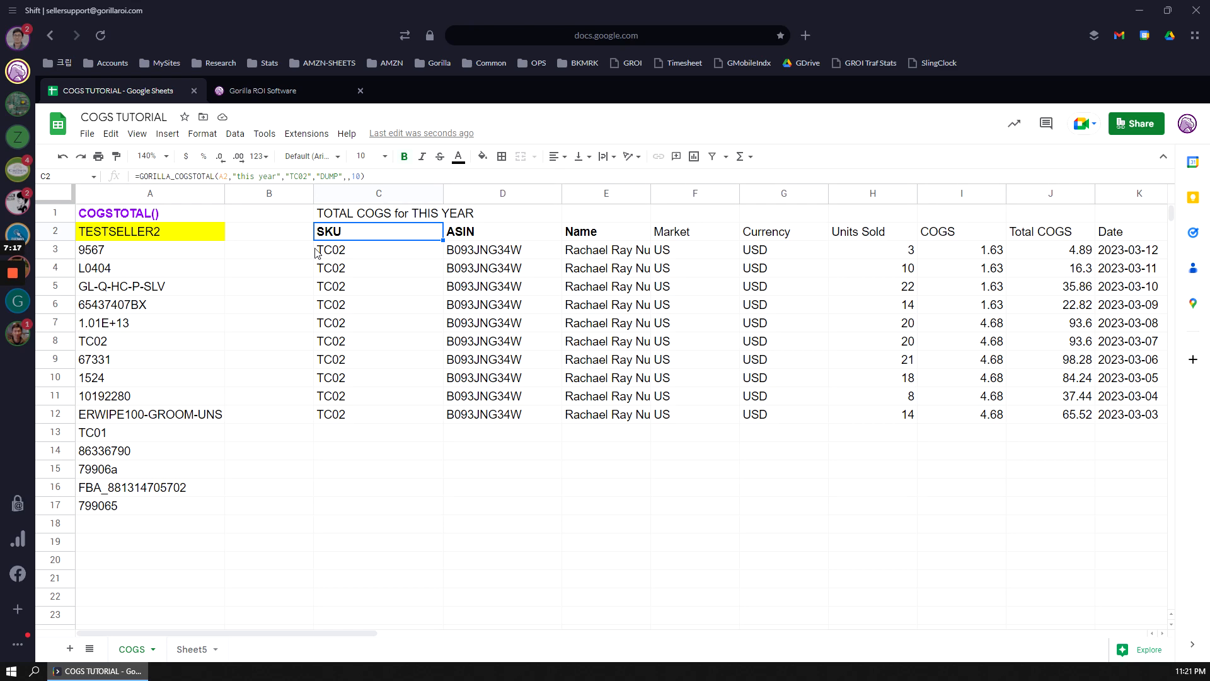
mouse_move(341, 233)
mouse_down()
mouse_move(687, 306)
mouse_move(1165, 446)
mouse_move(1207, 436)
mouse_move(918, 418)
mouse_up()
key(Delete)
click(949, 518)
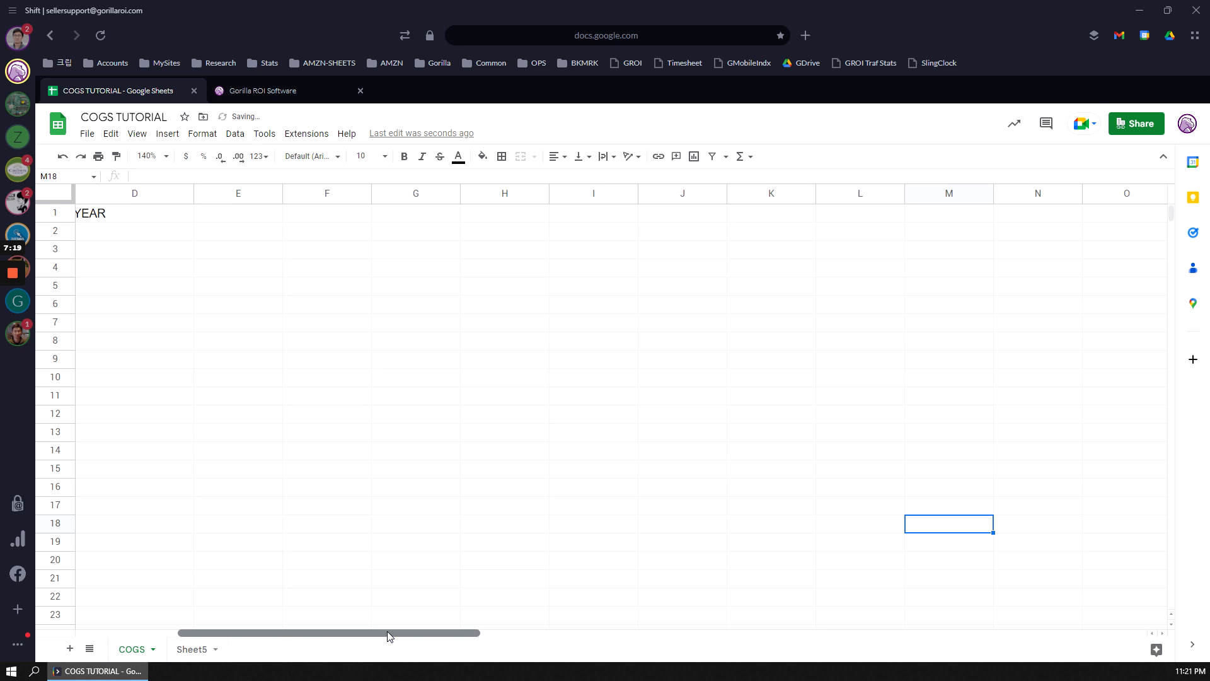
Delete the "TOTAL COGS for THIS YEAR" heading from C1 and select the empty cell C2
drag(403, 632, 133, 630)
click(378, 213)
key(Delete)
click(491, 340)
click(428, 237)
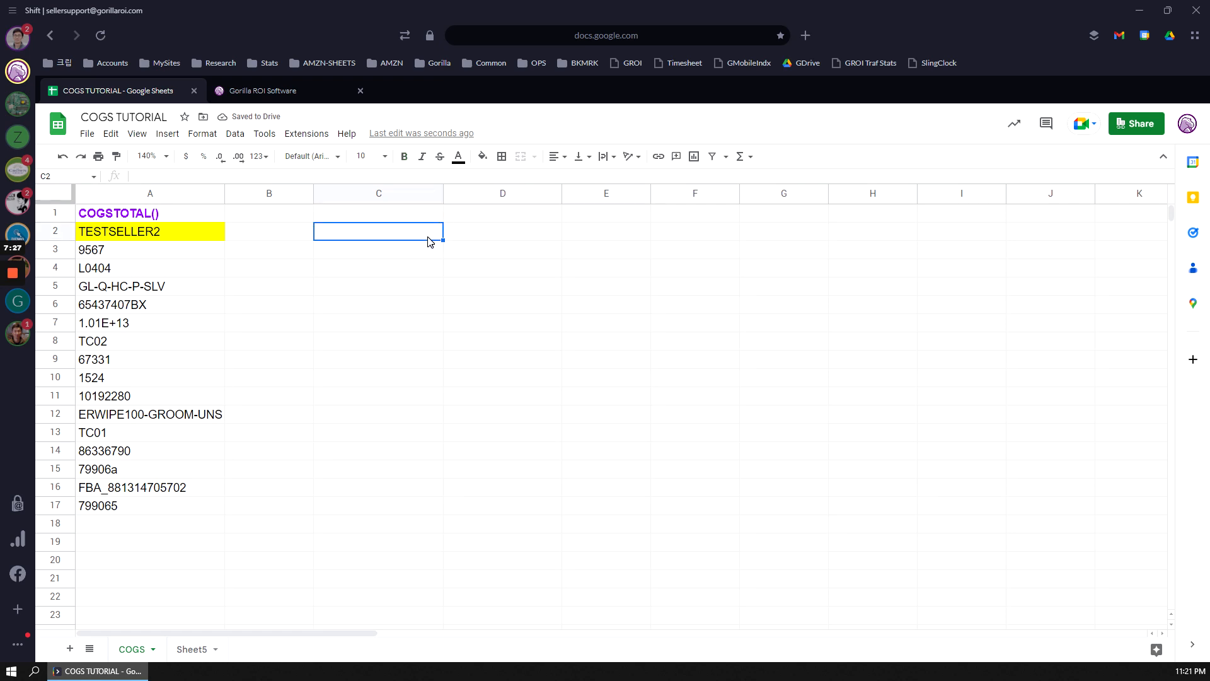
Enter the month headings 2023-01, 2023-02 and 2023-03 in cells C2, D2 and E2
text(2022-01)
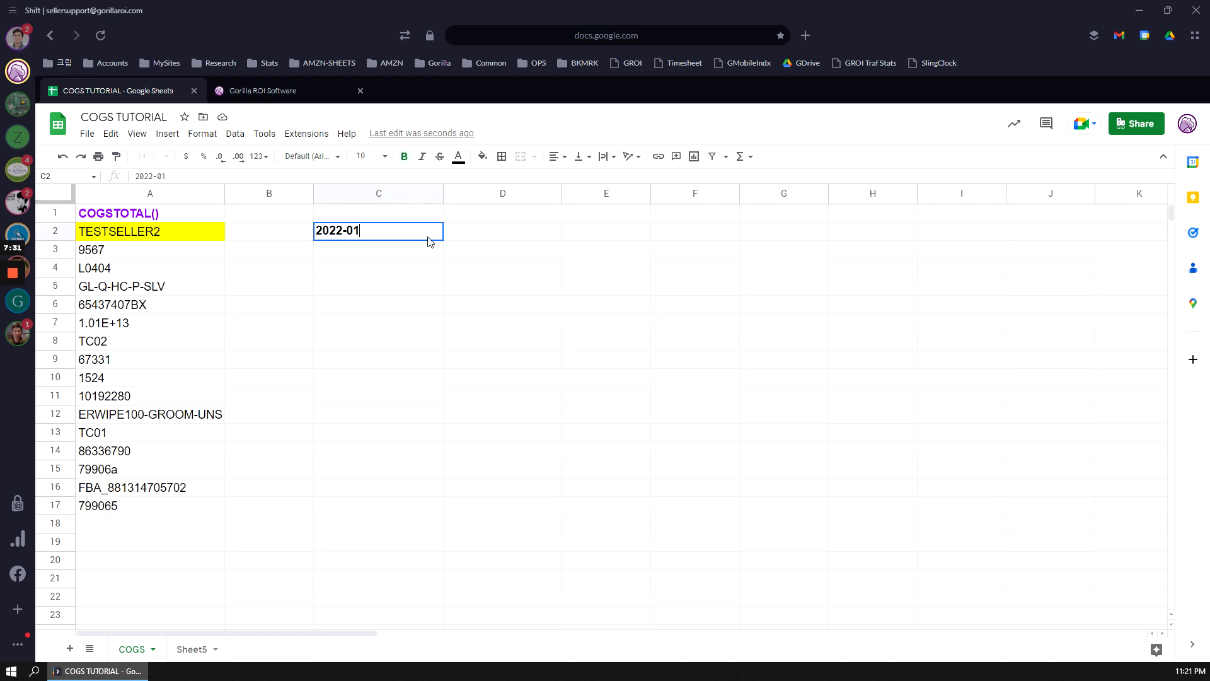
key(Return)
key(Up)
text(2023-01)
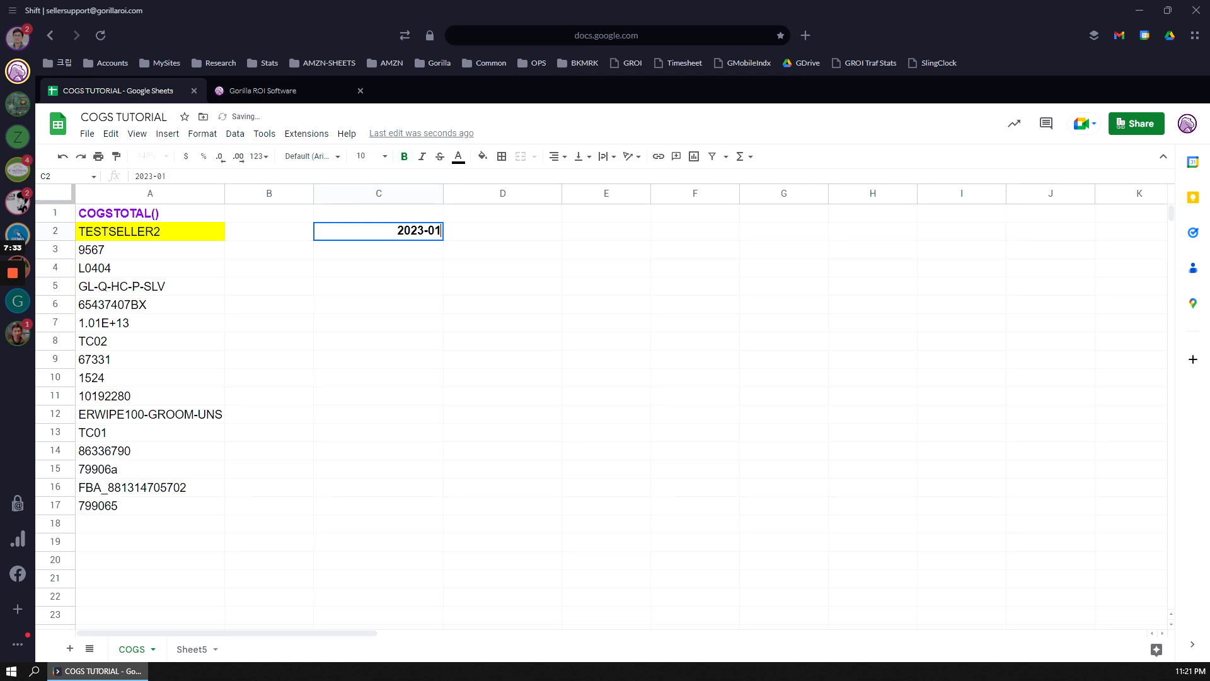
key(Tab)
text(2023-02)
key(Tab)
text(2023-03)
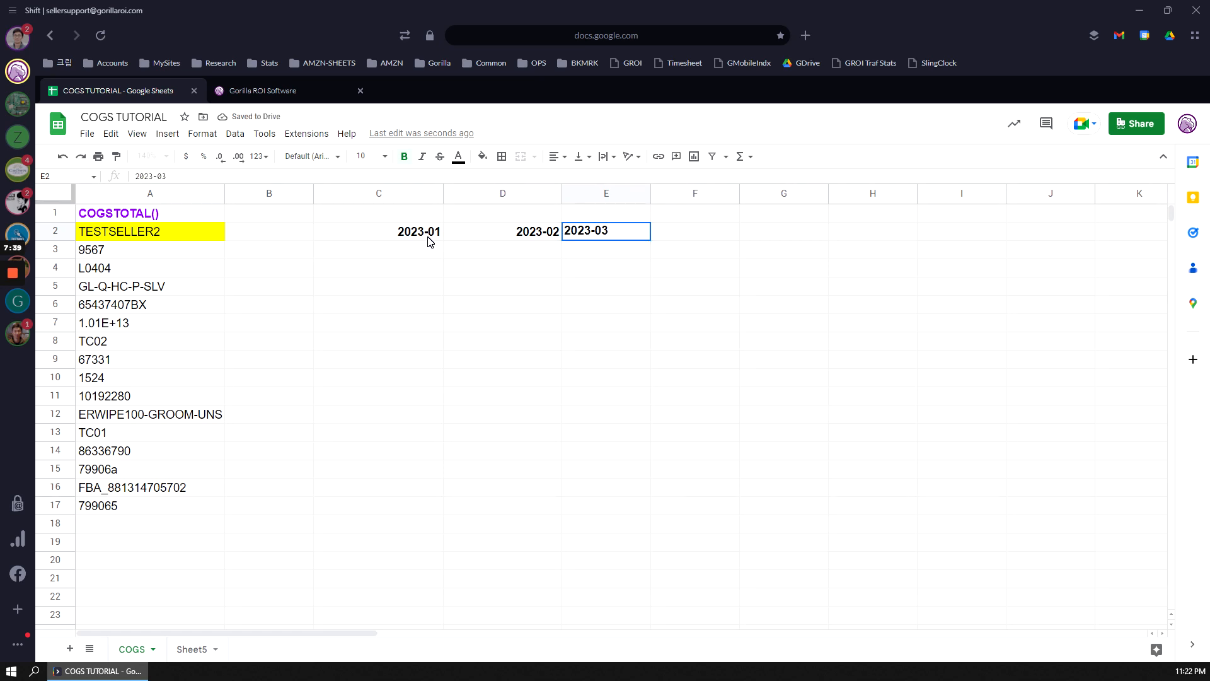
Add the month heading 2022-12 in B2 and make it bold
key(Left)
key(Left)
key(Left)
key(Left)
key(Right)
text(2022-12)
key(Return)
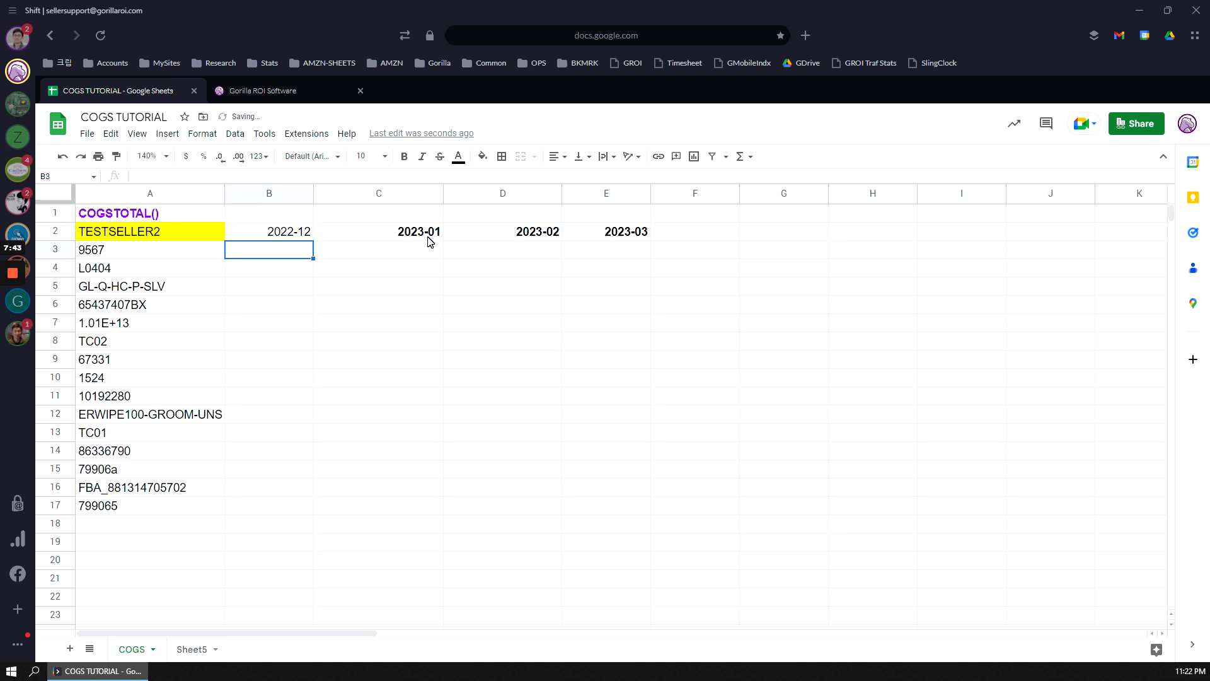
click(273, 236)
key(ctrl+b)
click(386, 269)
Format the month headings in B2:E2 as plain text
drag(277, 236, 640, 238)
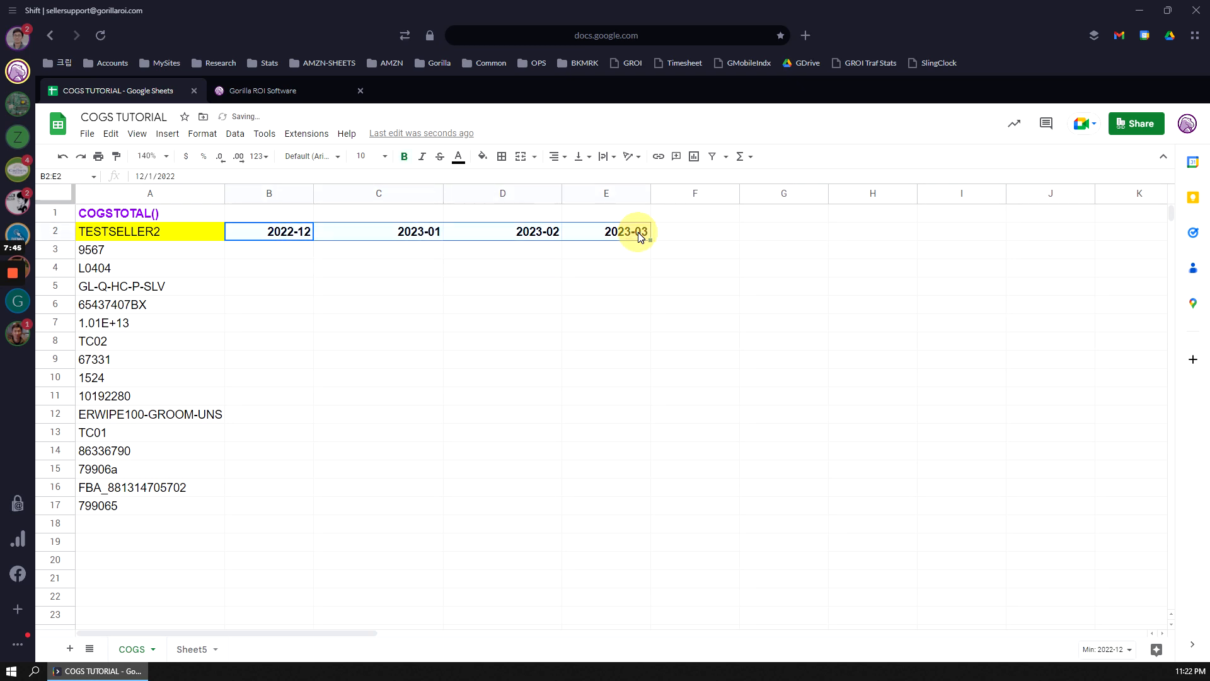
click(201, 135)
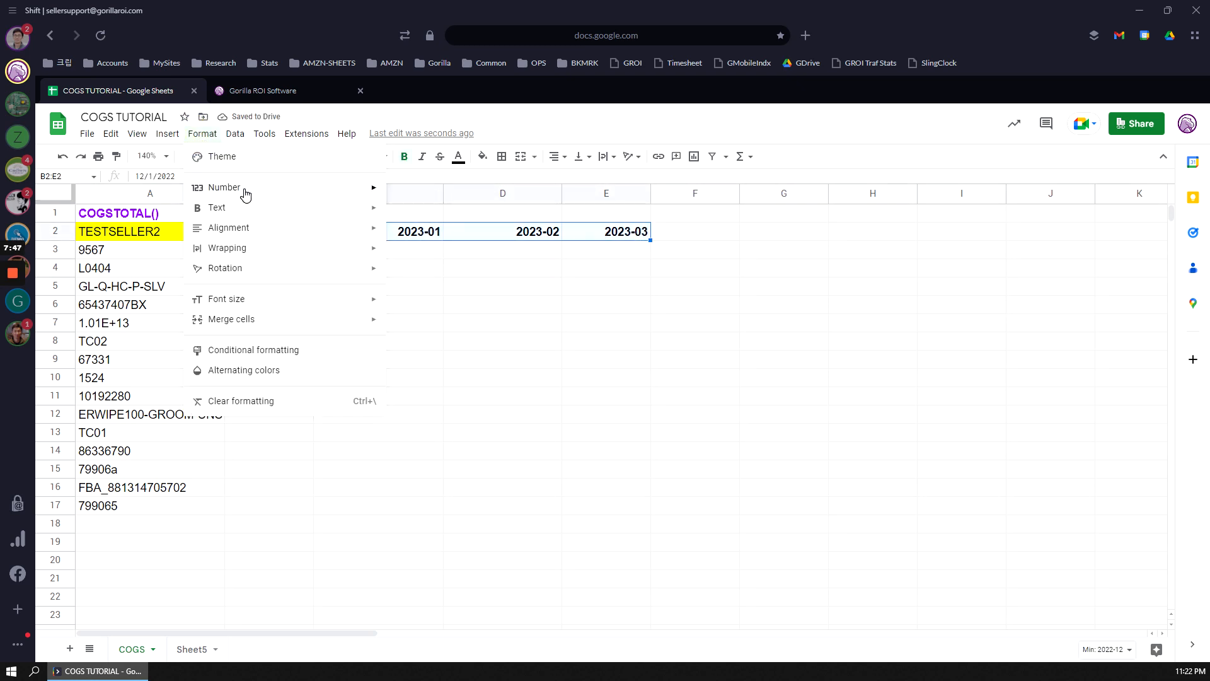
mouse_move(244, 191)
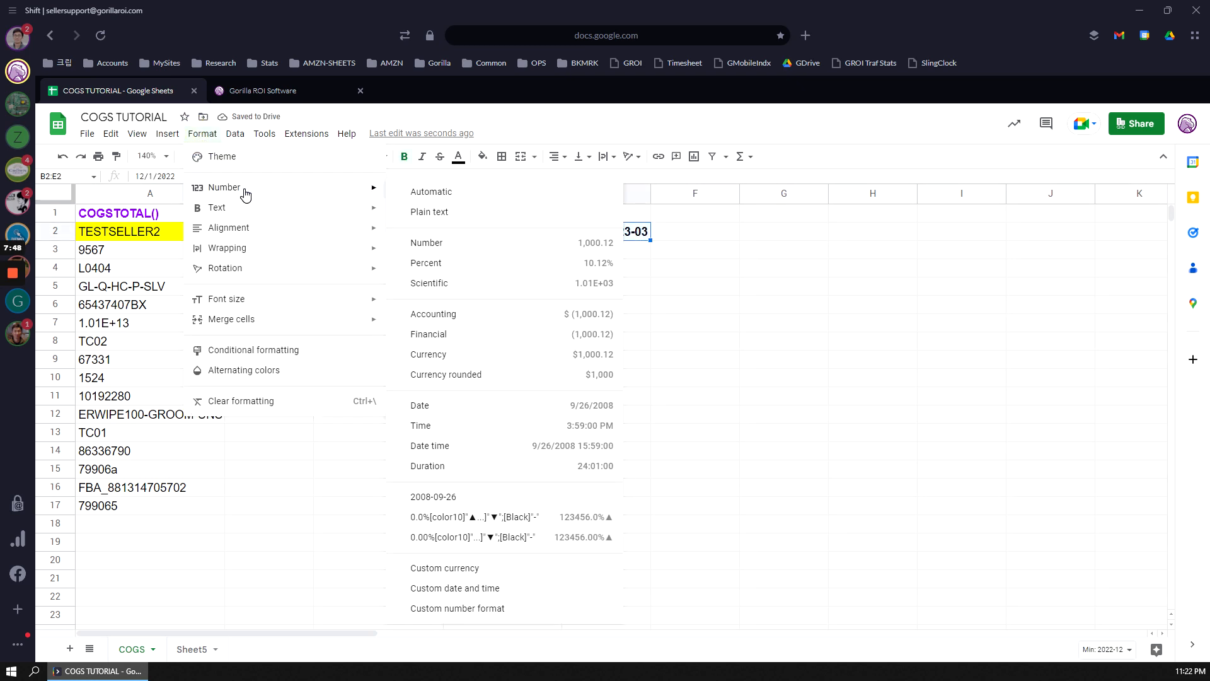
click(498, 218)
key(Right)
key(Right)
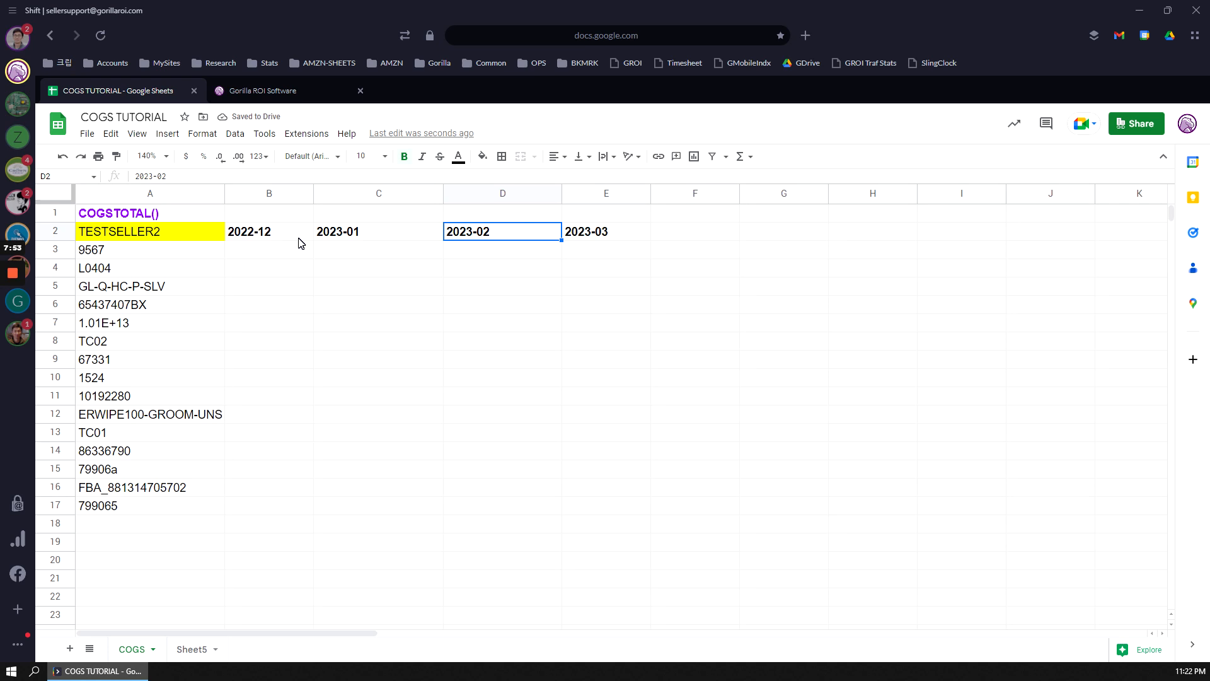
click(299, 238)
click(347, 238)
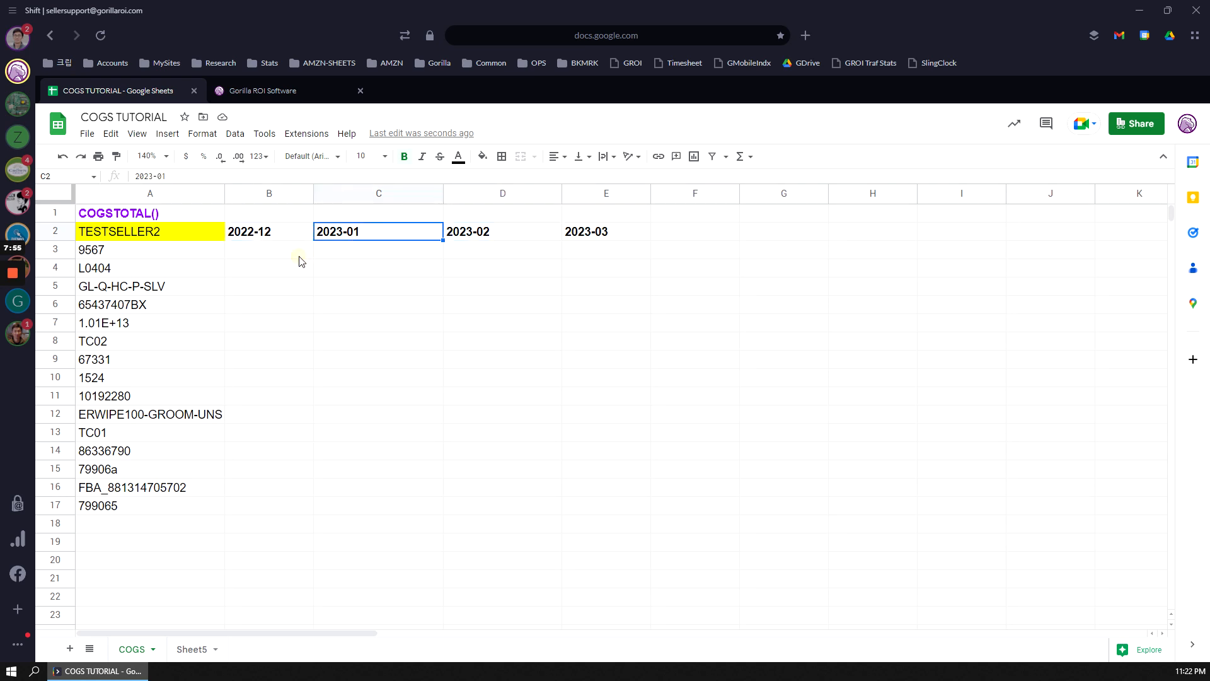
Start a GORILLA_COGSTOTAL formula in B3 with the absolute reference $A$2 as the seller ID
click(302, 255)
drag(174, 251, 170, 536)
click(270, 252)
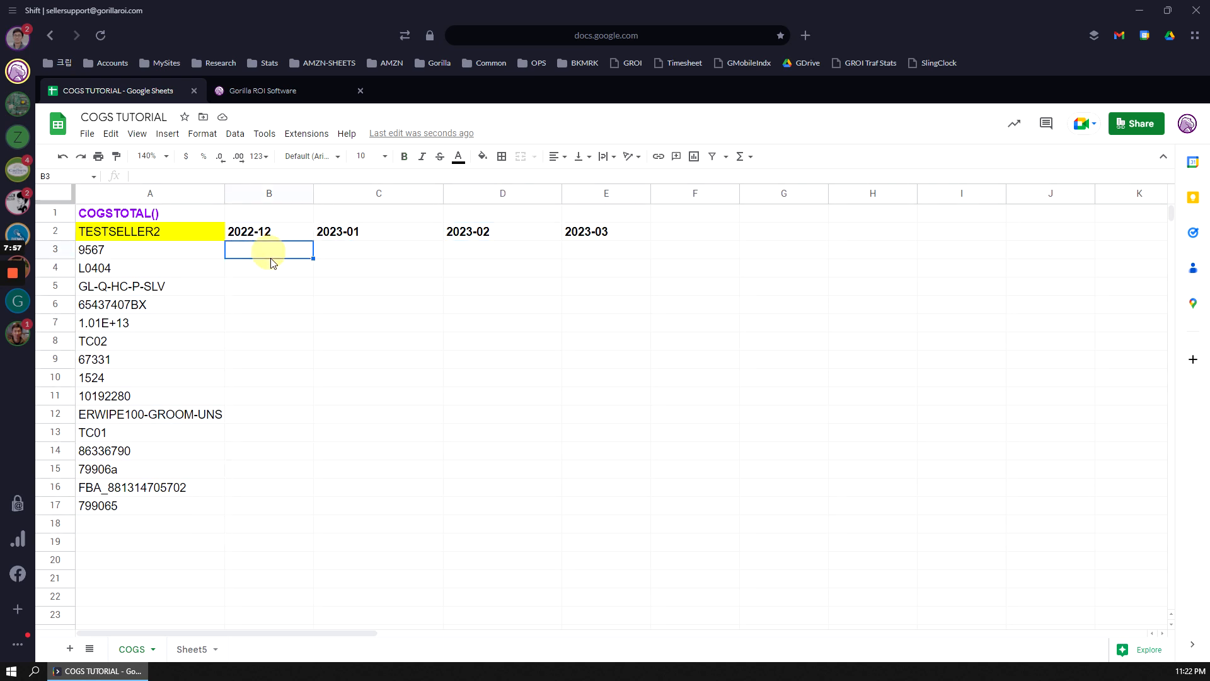
text(=gorilla_)
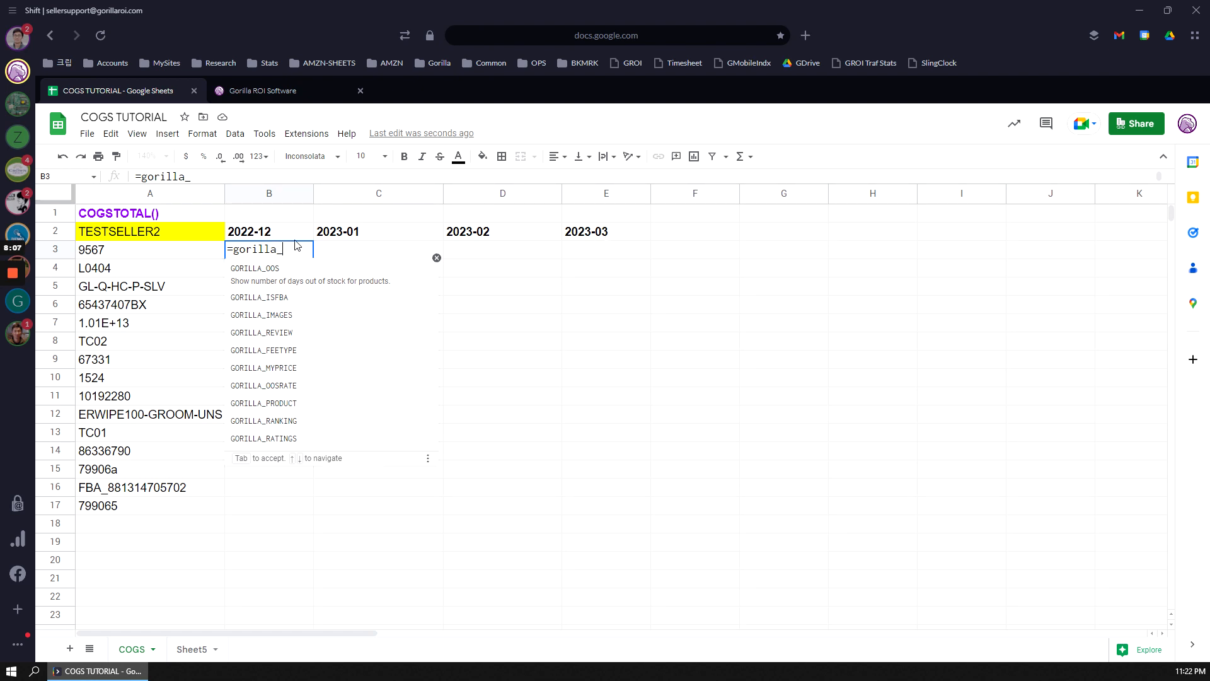
text(cogs)
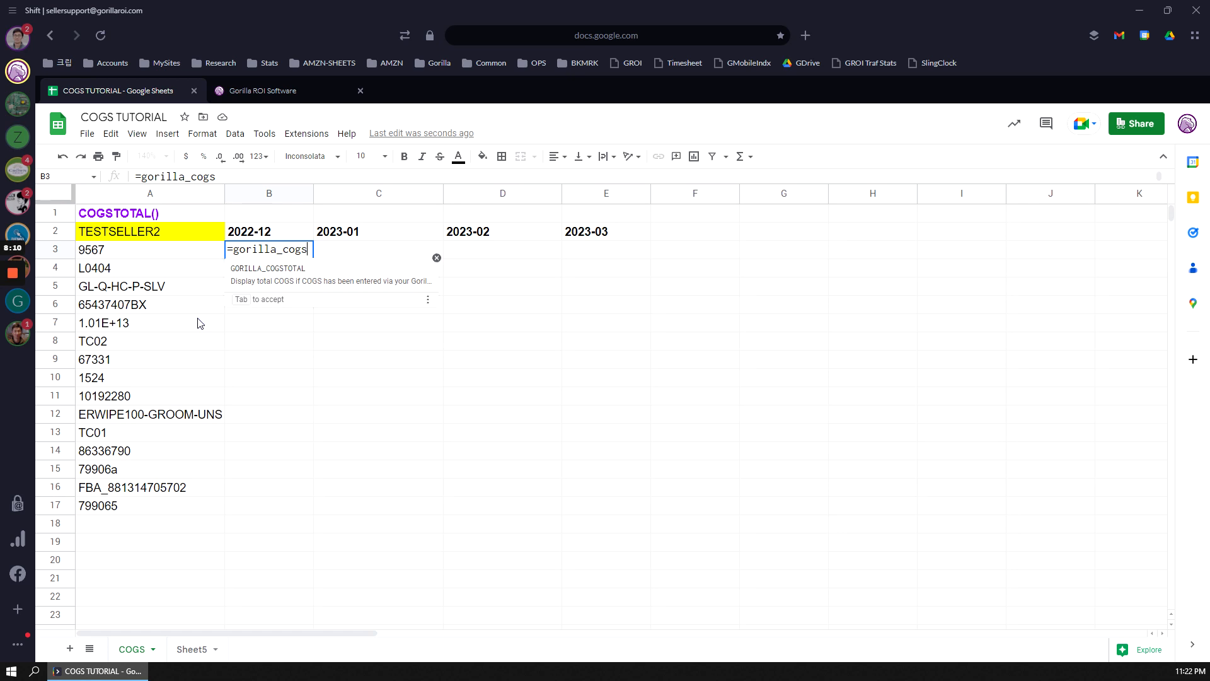
key(Tab)
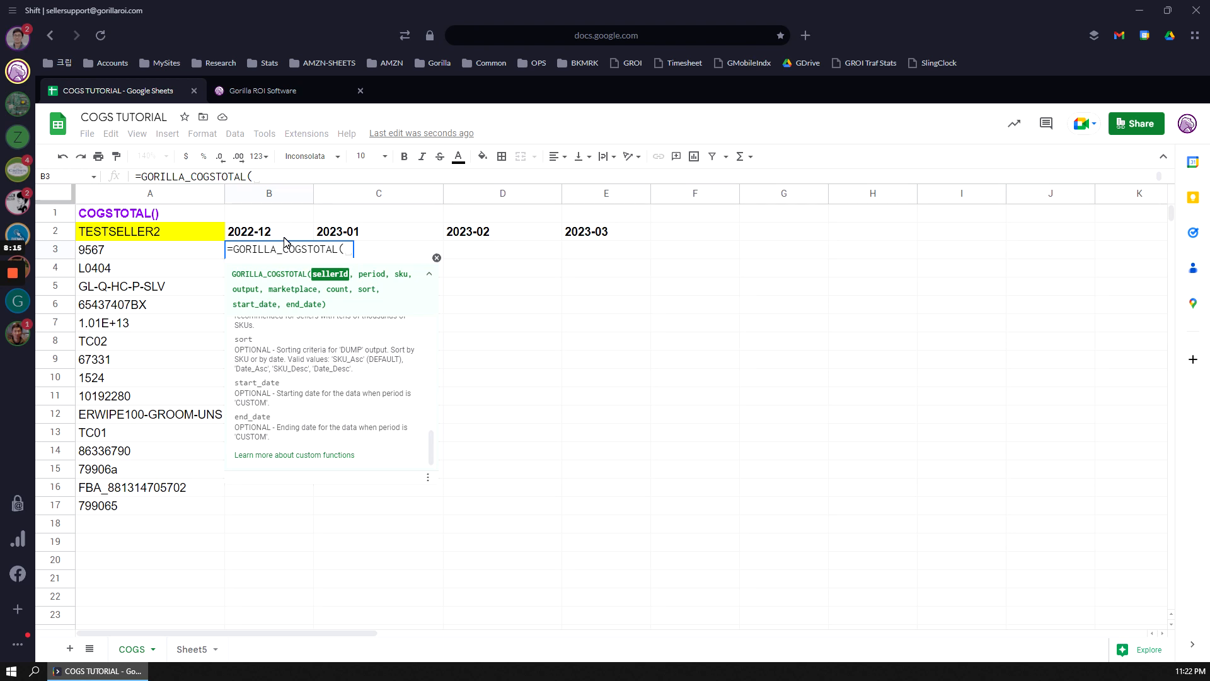
click(177, 237)
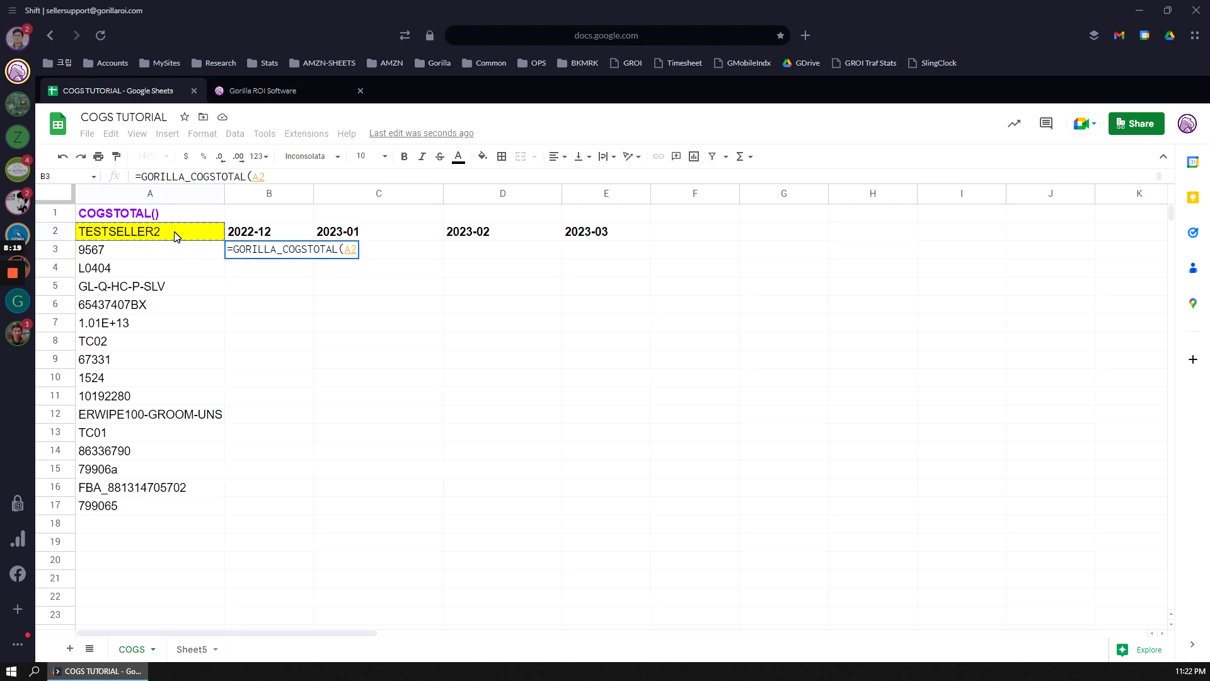
key(F4)
text(,)
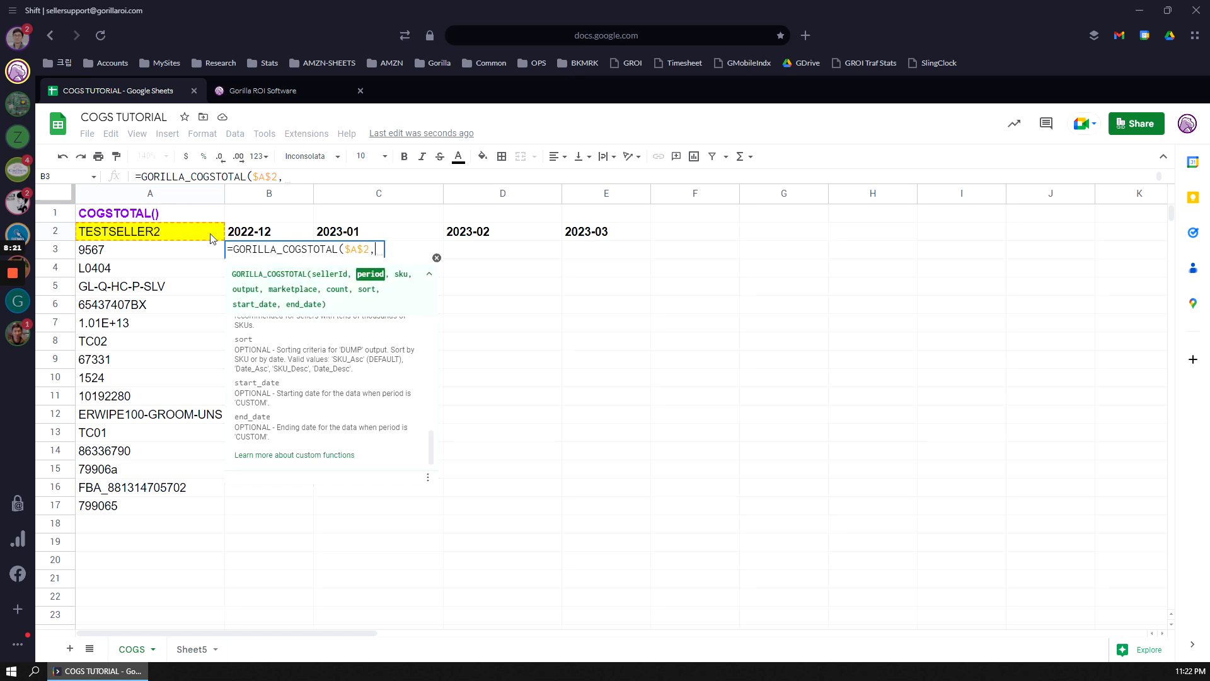
Set the formula's period to the headings $B$2:$E$2 and its SKU argument to the list $A$3:$A$17
drag(239, 234, 614, 237)
key(F4)
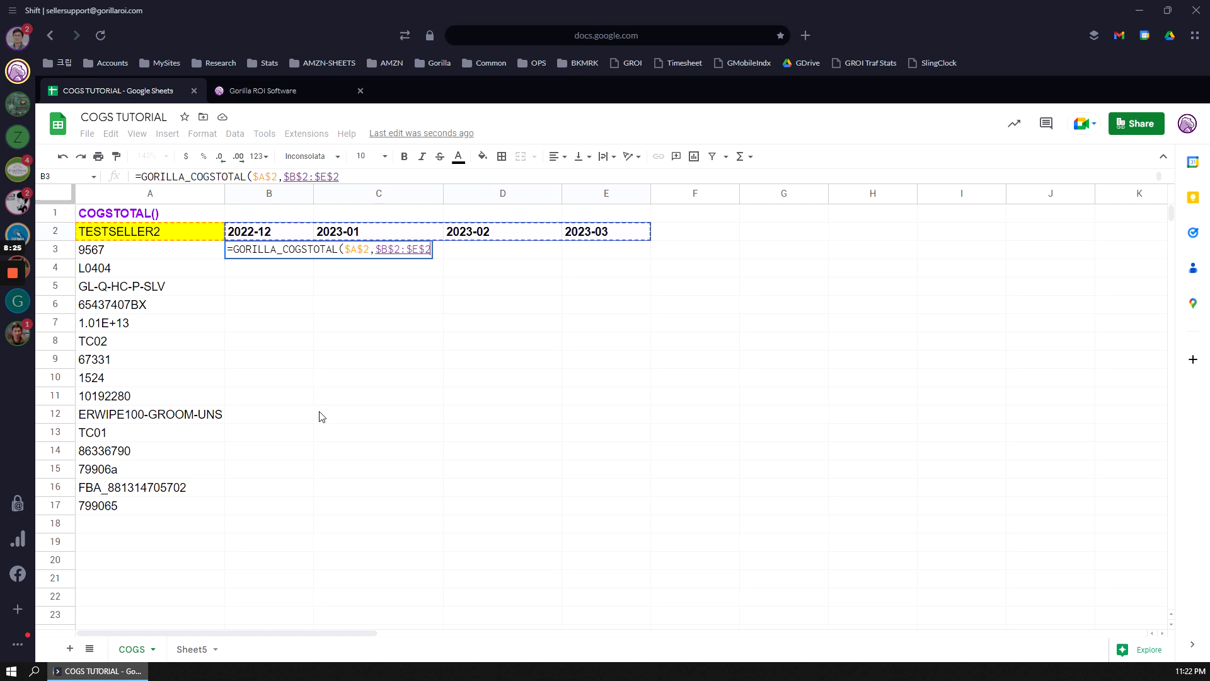
text(,)
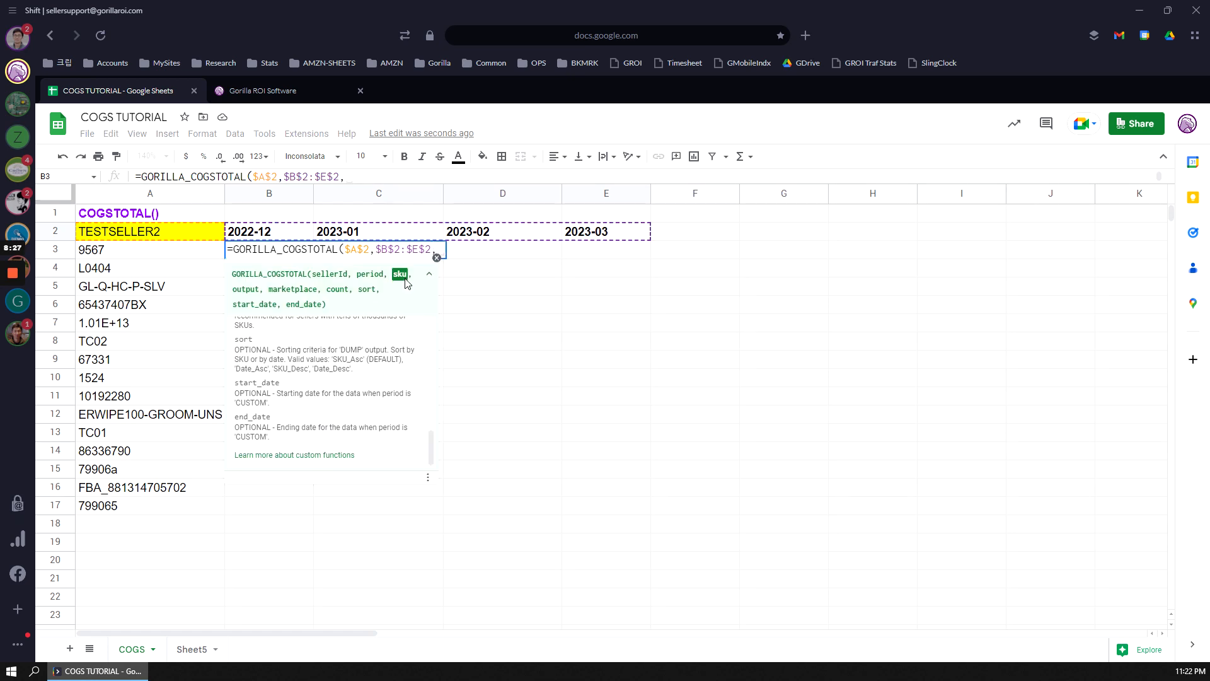
drag(117, 252, 114, 506)
key(F4)
text(,)
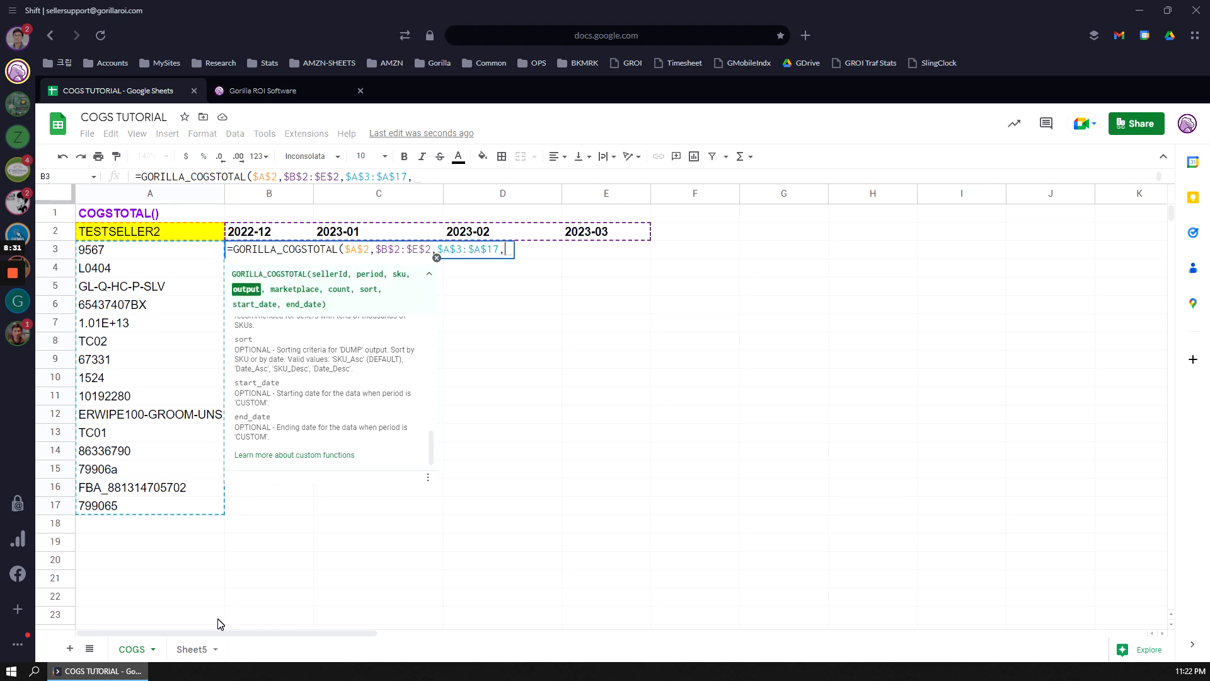
Set the output argument to "TOTAL" and complete the B3 formula
text("TOTAL")
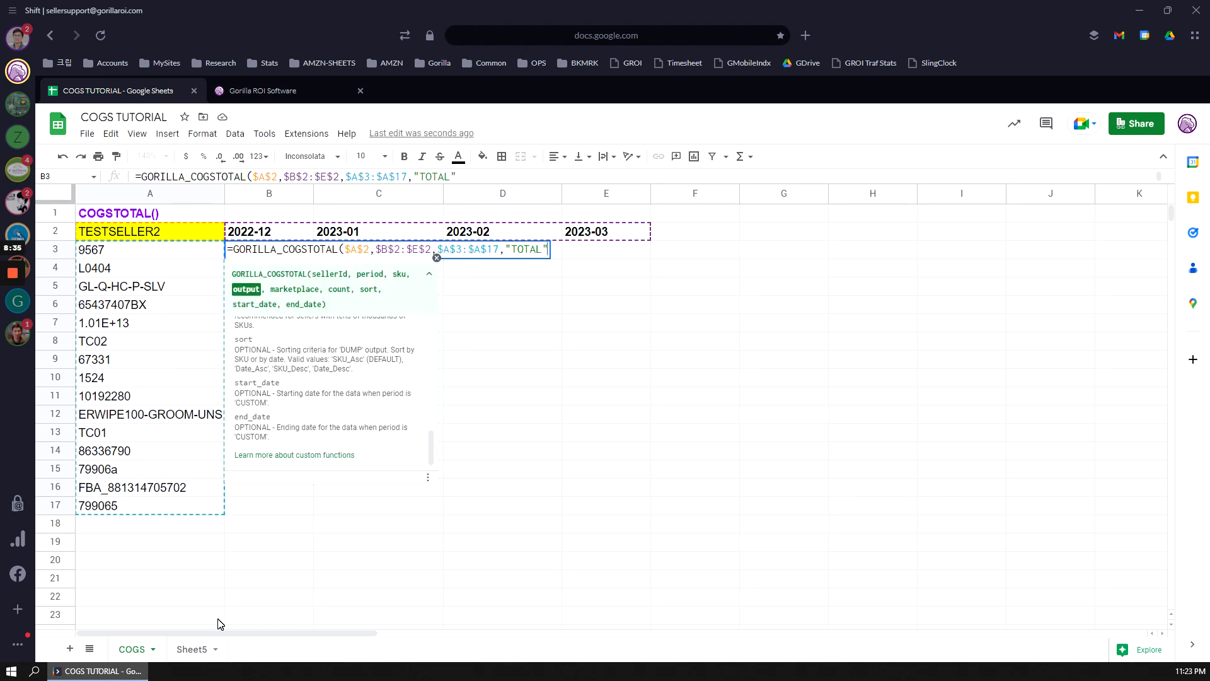
text())
key(Return)
key(Up)
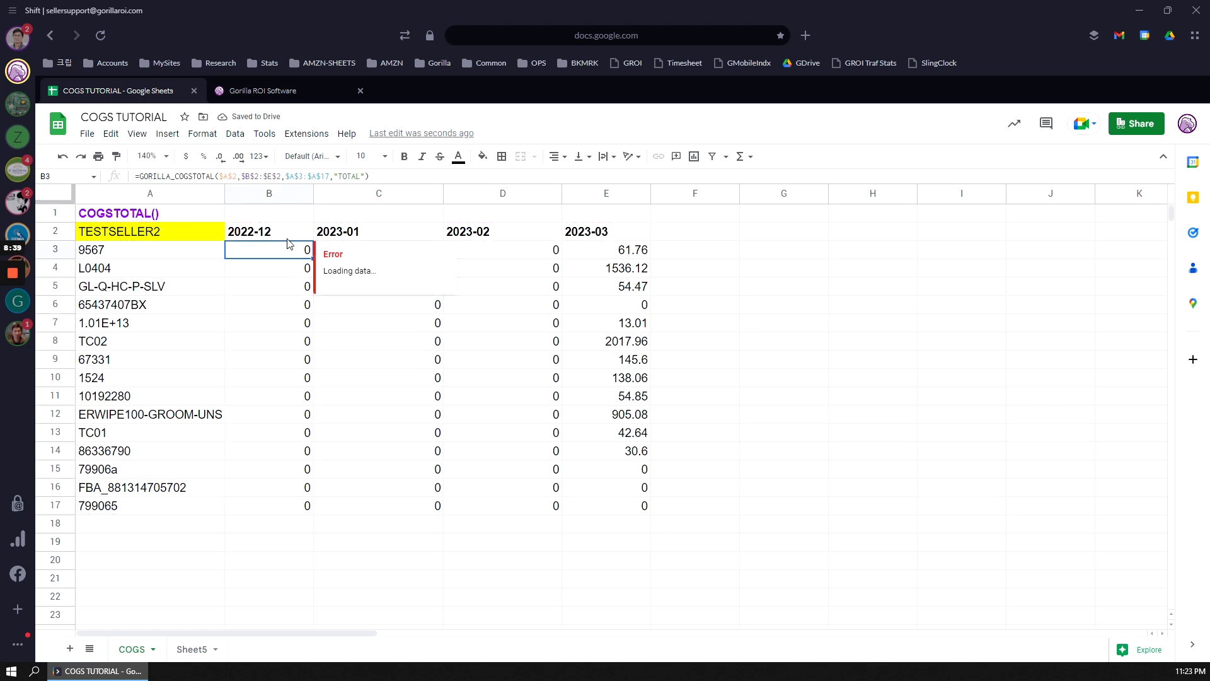
Examine the B3 formula against the month headings in B2:E2 and the SKU list in A3:A17
key(Return)
key(Escape)
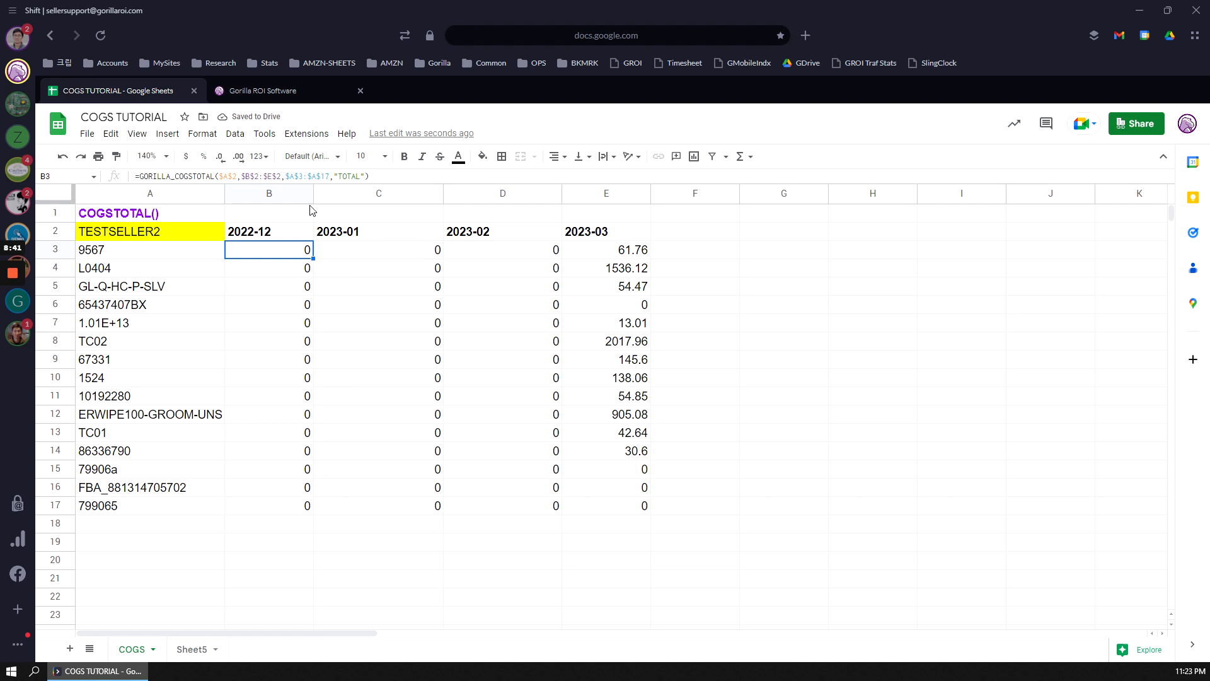
click(265, 233)
shift+click(614, 236)
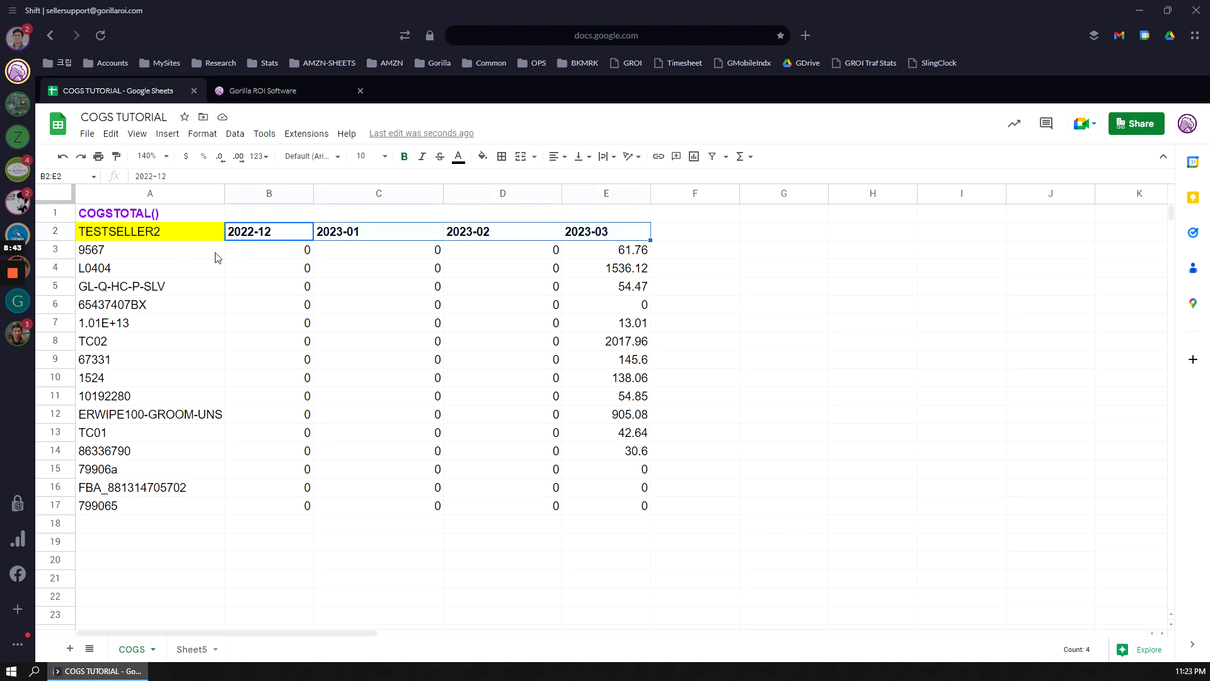
drag(154, 253, 153, 507)
click(318, 445)
click(301, 257)
key(Return)
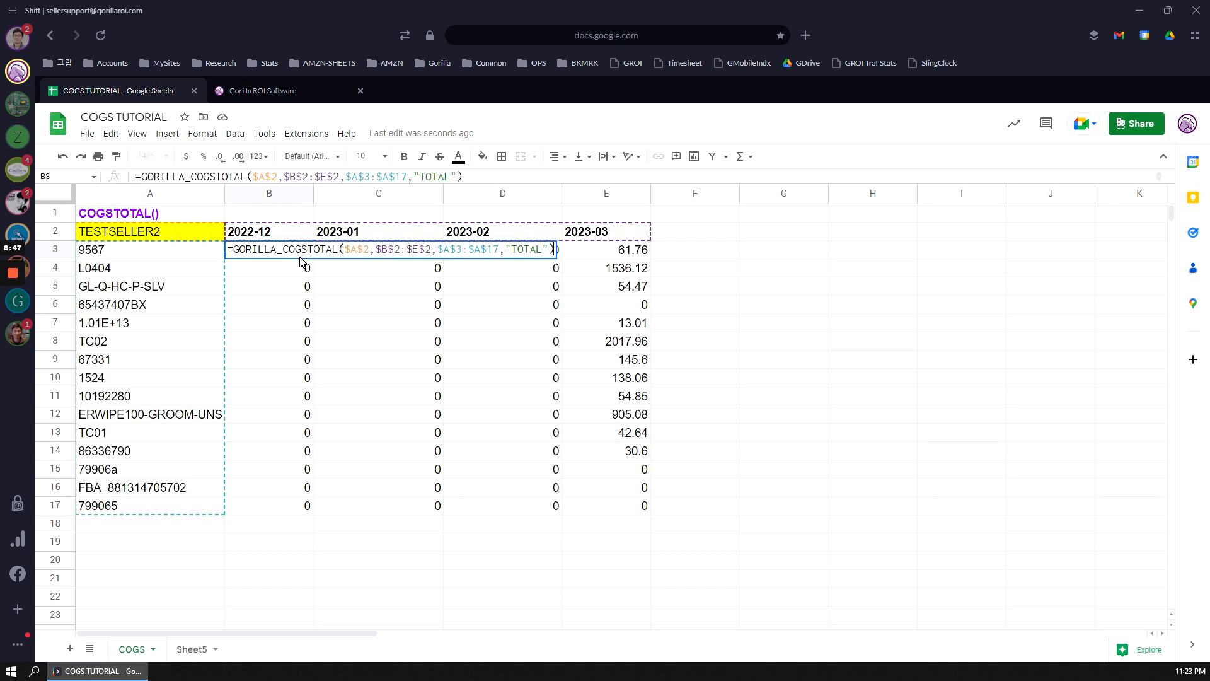
key(Escape)
Examine the grid of COGS totals by SKU and month in B3:E17
drag(295, 259, 624, 527)
click(479, 535)
click(298, 252)
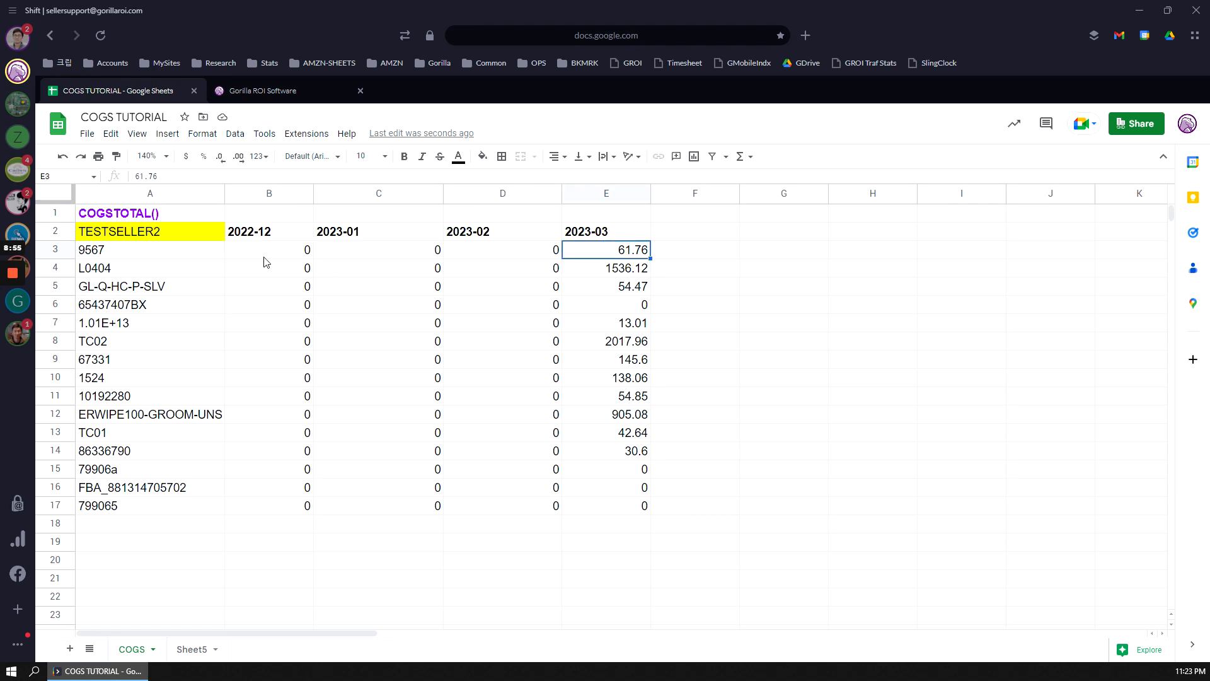
drag(267, 251, 637, 505)
click(654, 556)
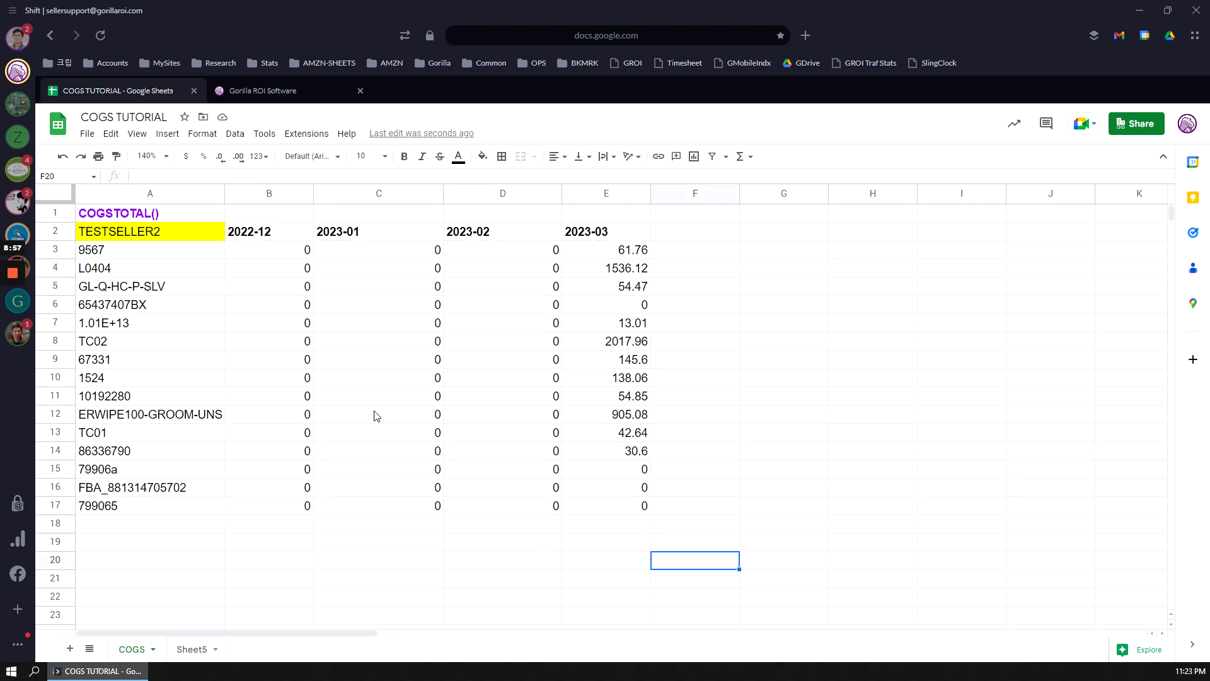
click(251, 251)
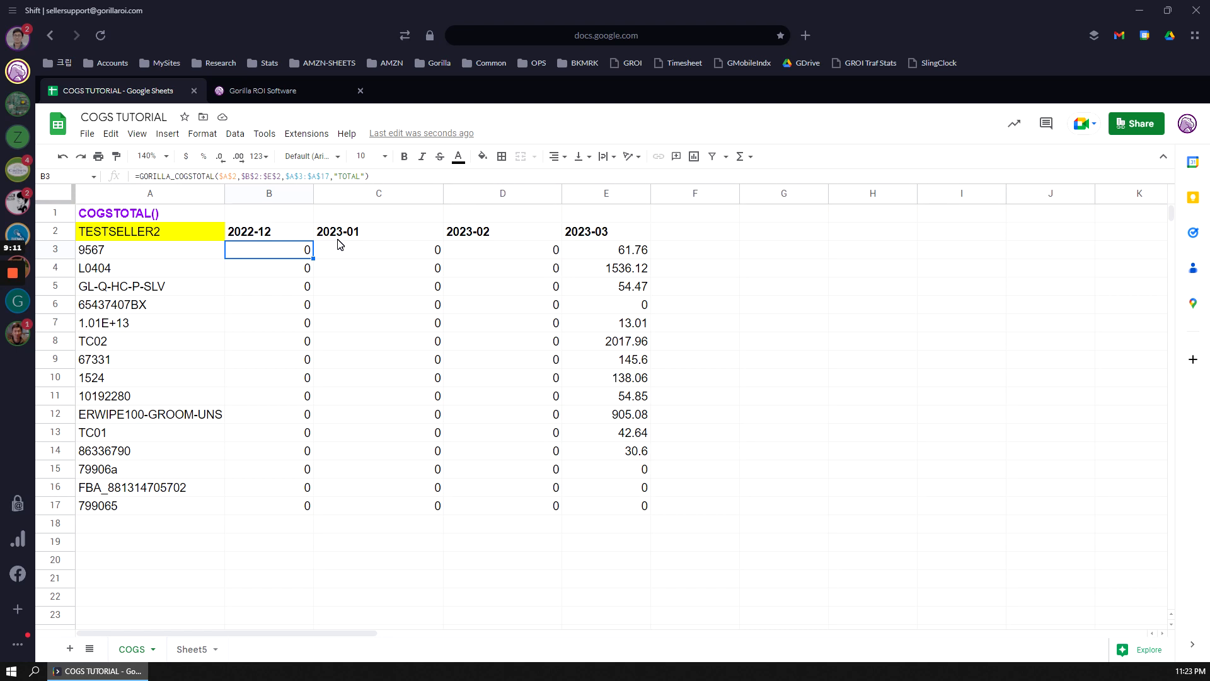
click(305, 234)
click(296, 255)
drag(605, 250, 581, 473)
click(419, 305)
Clear the month headings in B2:E2 together with the COGS totals grid below them
click(292, 232)
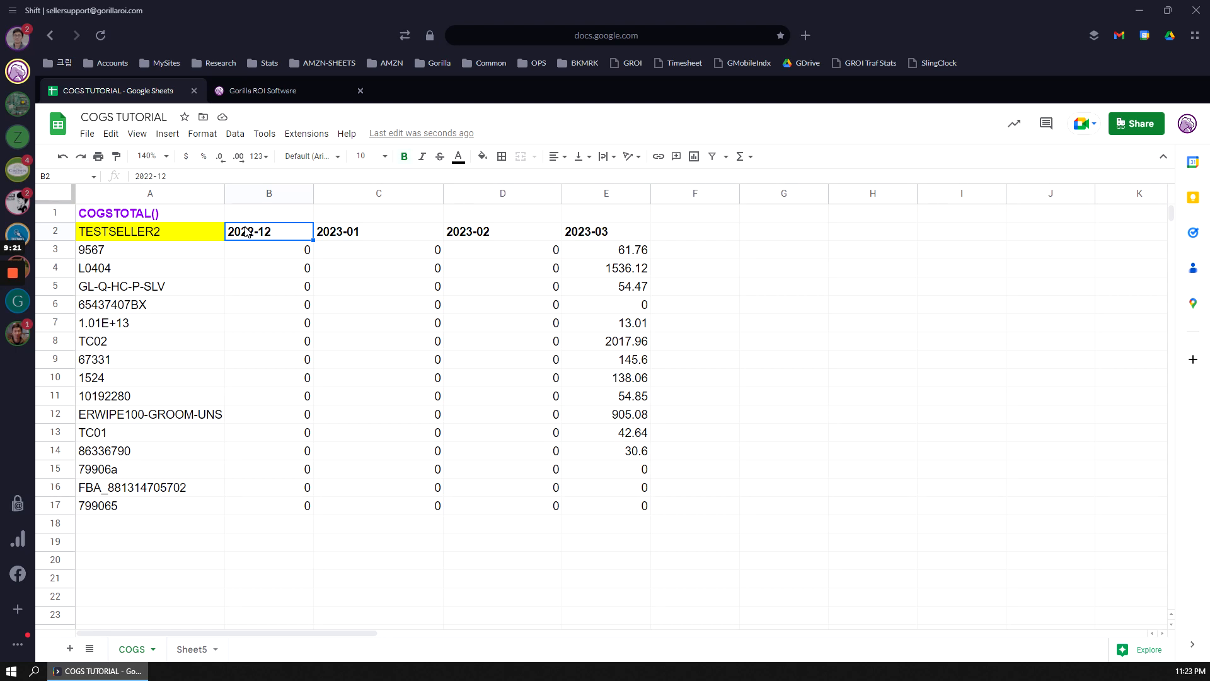
key(Delete)
key(Right)
key(Delete)
key(Right)
key(Delete)
key(Right)
key(Delete)
Start a GORILLA_COGSTOTAL formula in C2 with A2 as the seller ID
key(Left)
key(Left)
key(Left)
key(Right)
text(=gorilla_cost)
key(BackSpace)
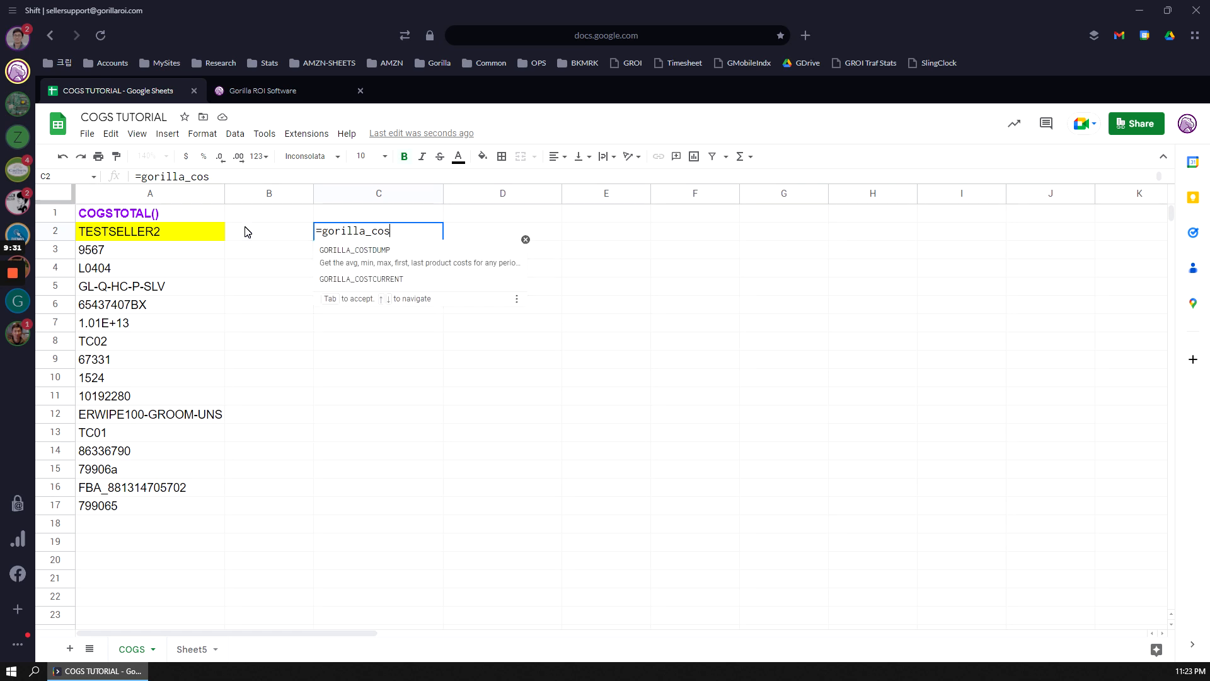
text(gs)
key(Tab)
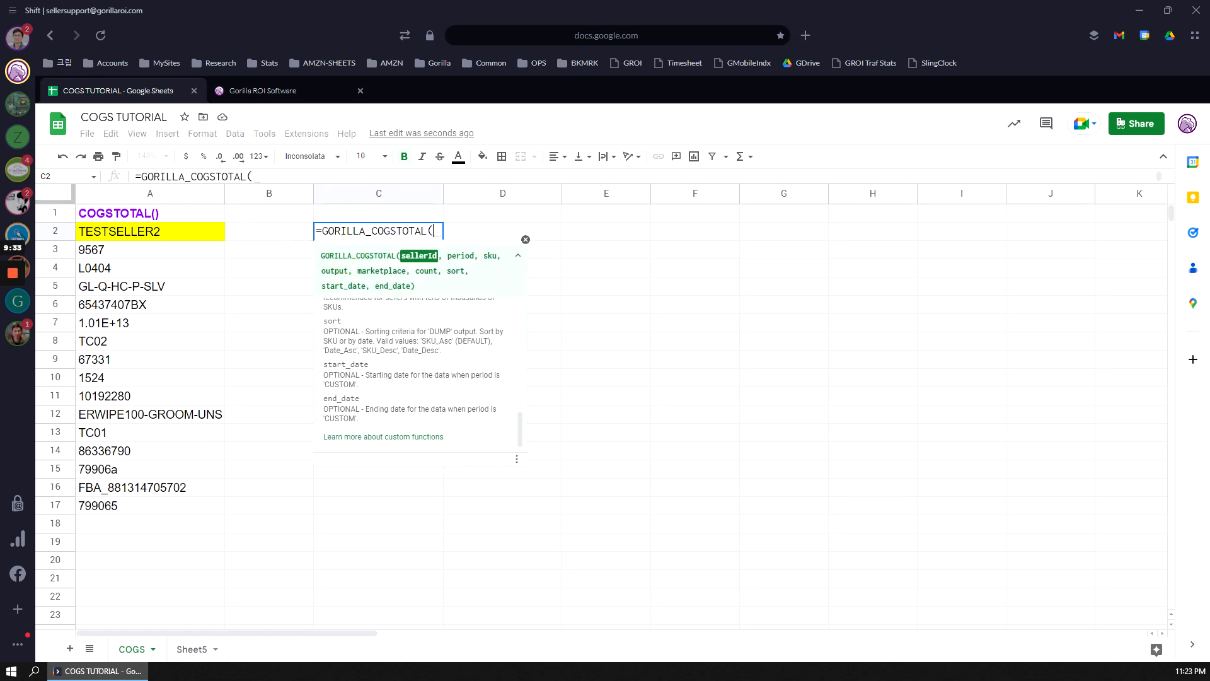
click(184, 238)
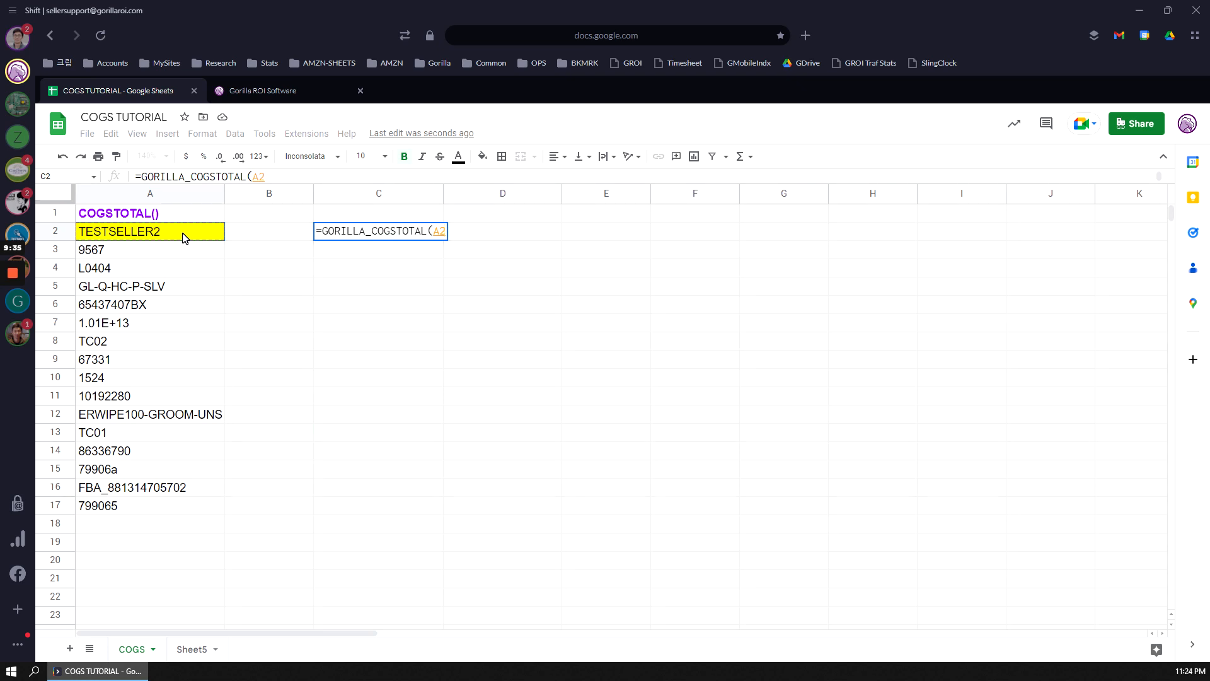
text(,)
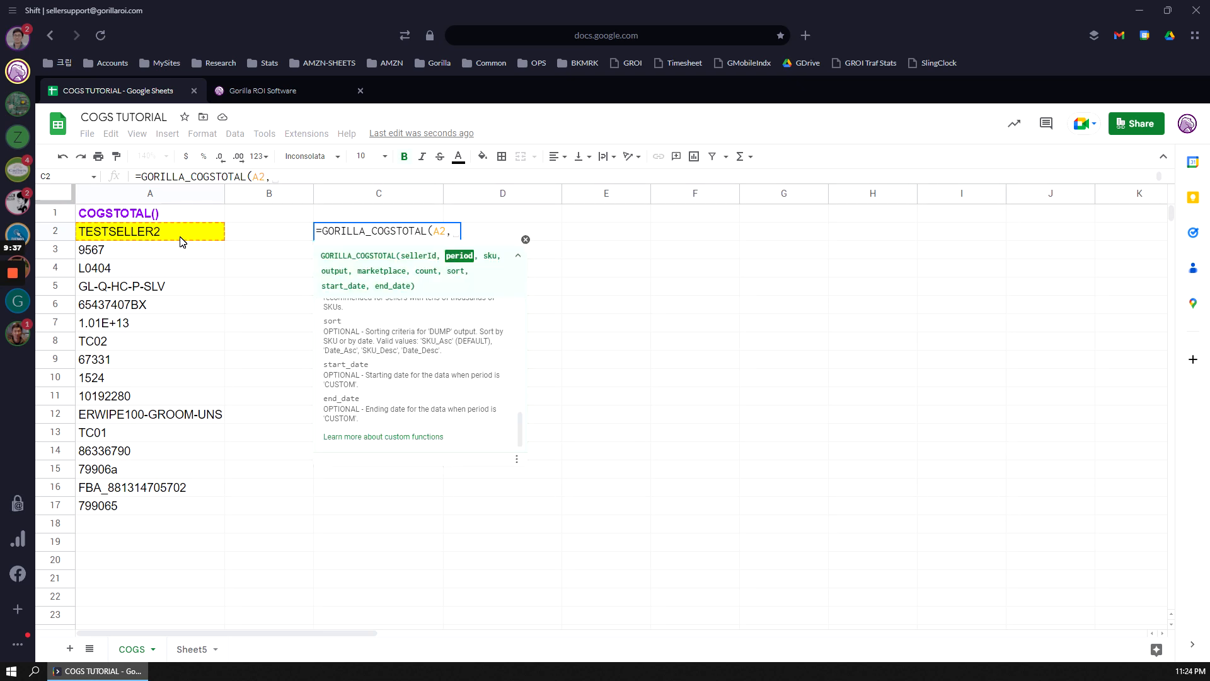
Set the period to "2023", complete the C2 formula without further arguments, and view the resulting dump
text("2023"))
key(Return)
key(Up)
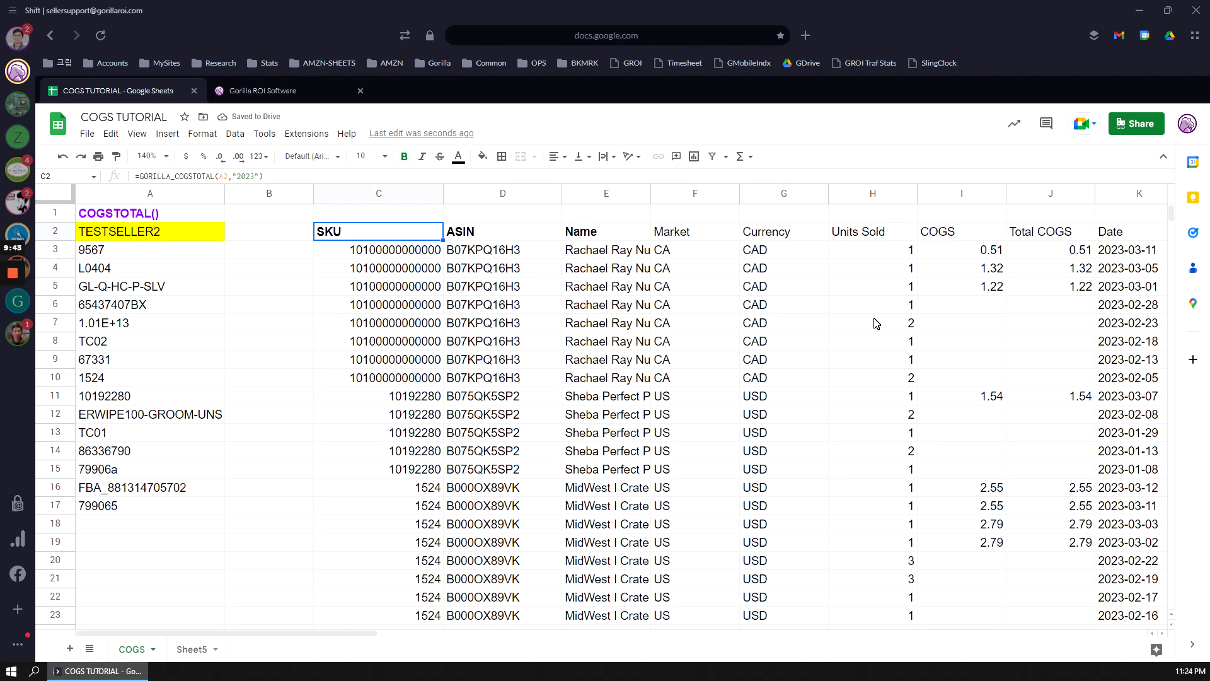
drag(354, 630, 410, 651)
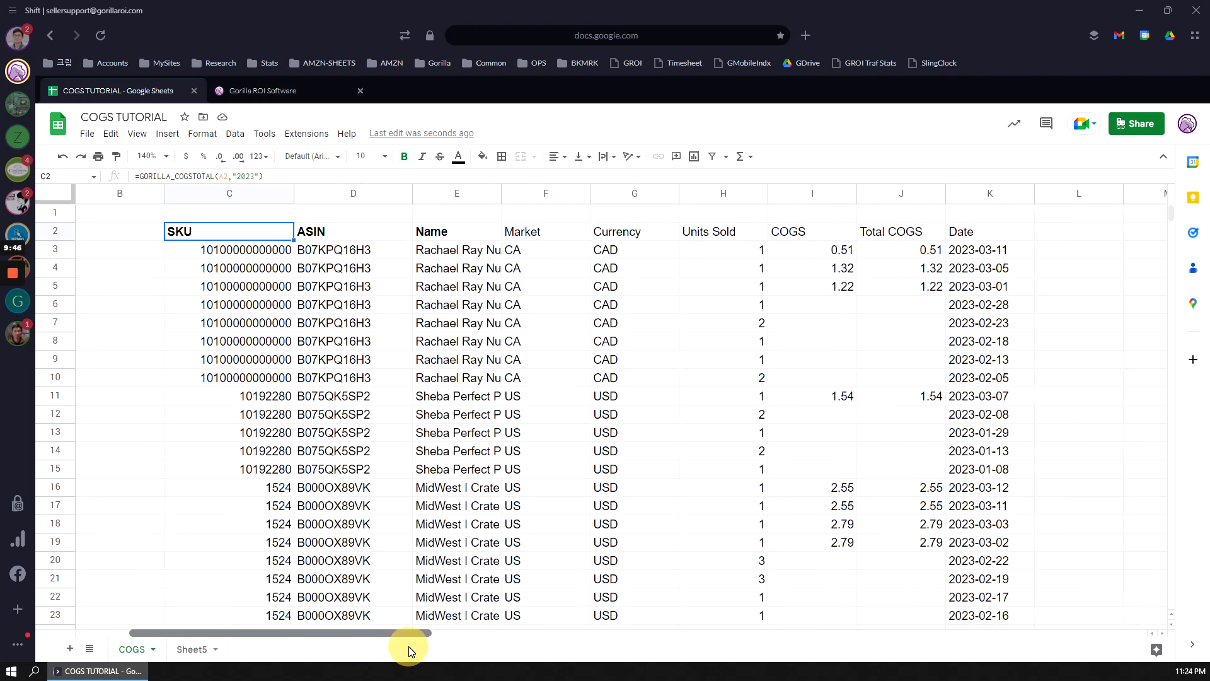